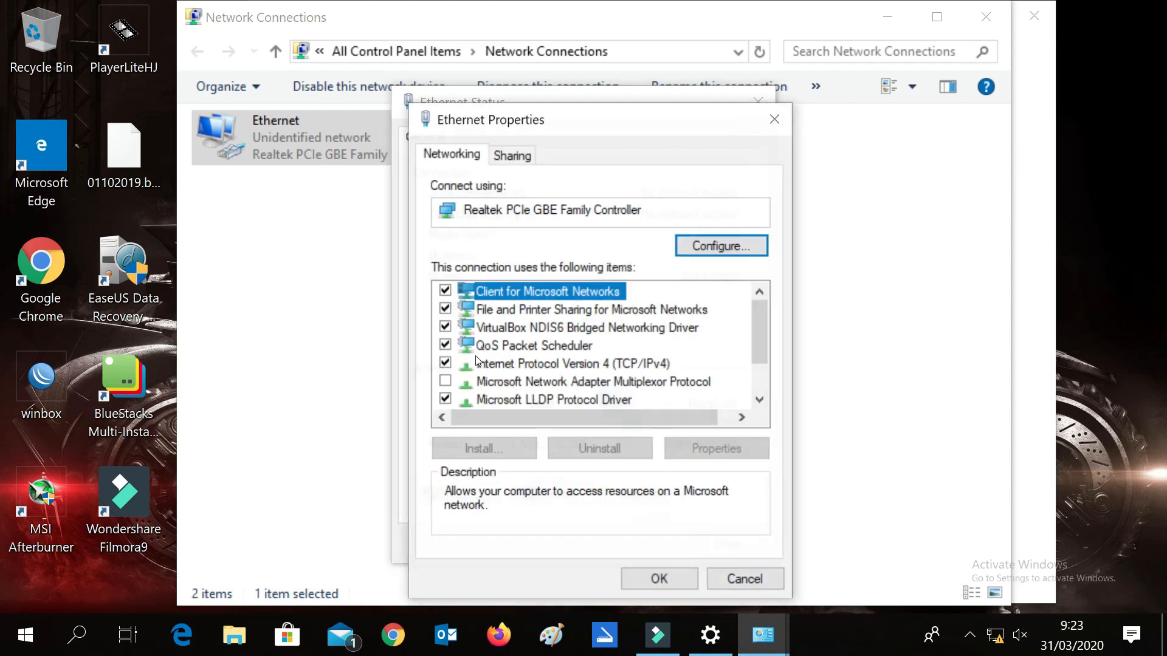
- Give the Ethernet adapter the static IPv4 address 192.168.0.100 with subnet mask 255.255.255.0
double_click(609, 363)
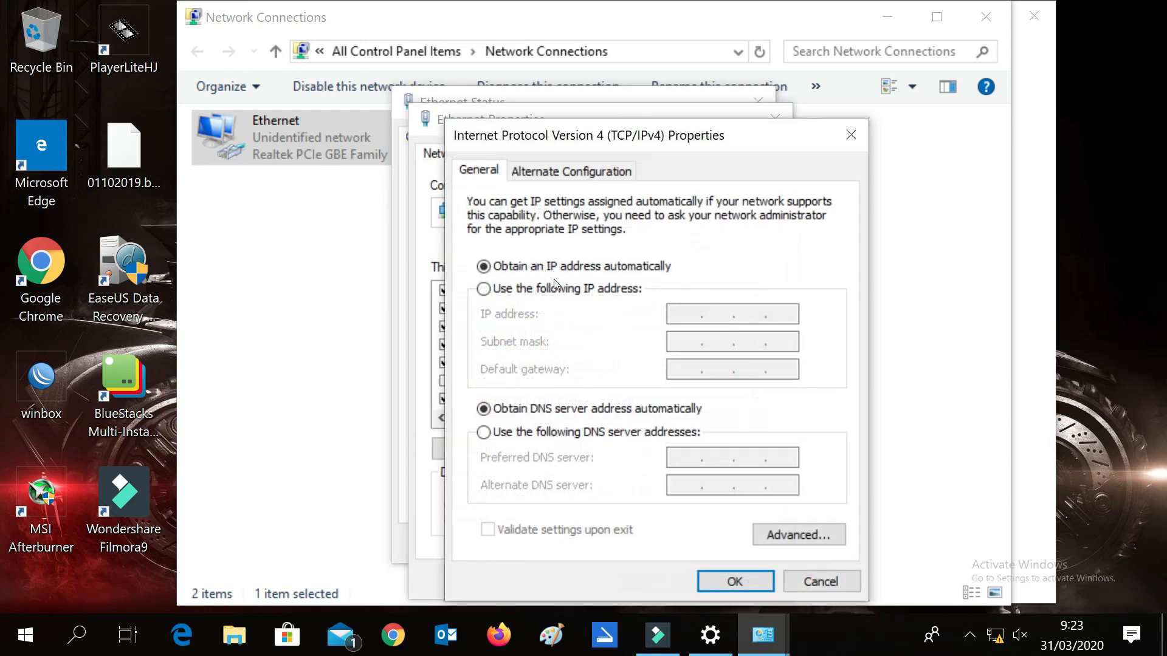
click(557, 289)
text(192)
text(167)
key(BackSpace)
text(8 . .)
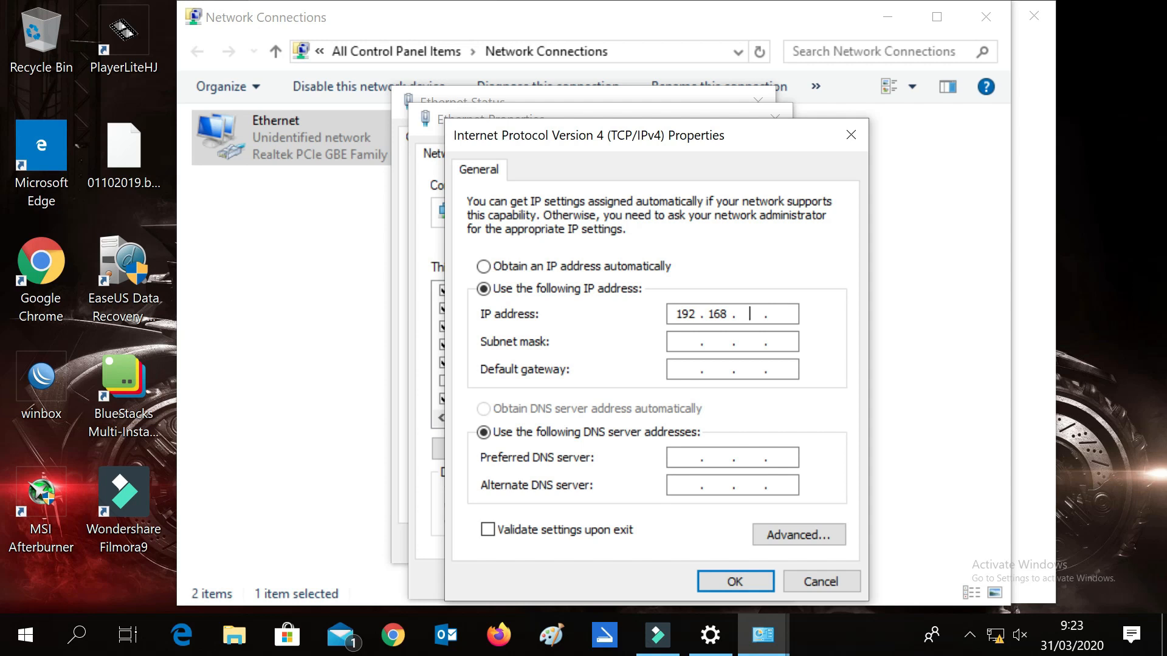
text(01)
key(BackSpace)
text(.100)
click(772, 347)
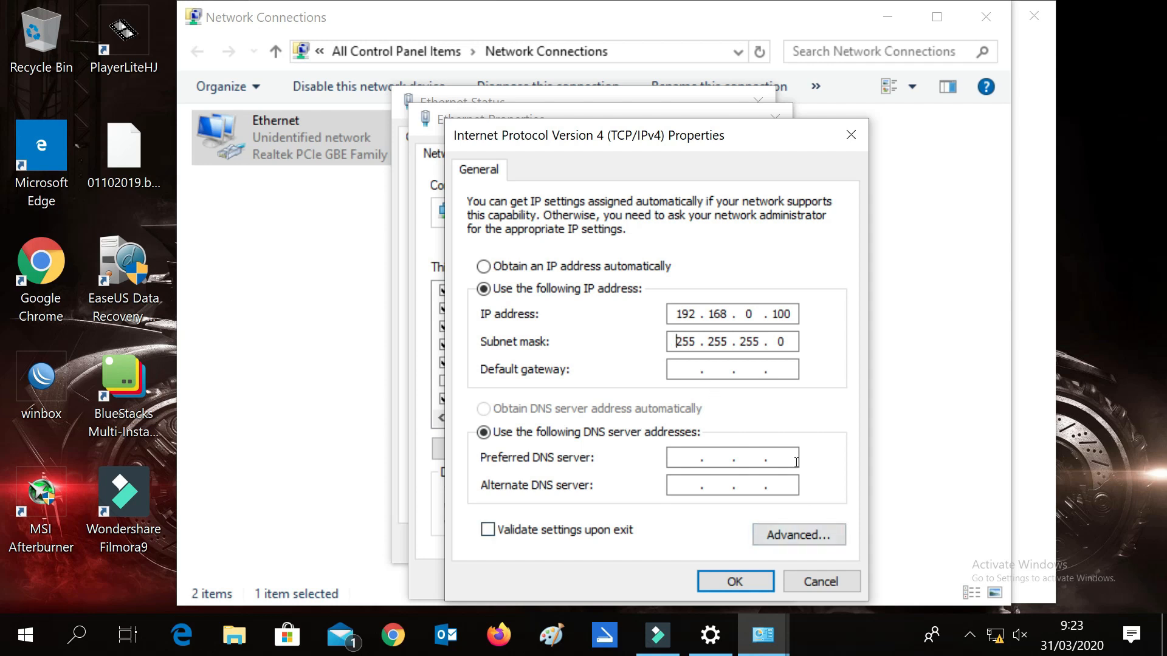
- Save the IPv4 settings and close the Ethernet status, Network Connections and settings windows
click(741, 585)
click(653, 578)
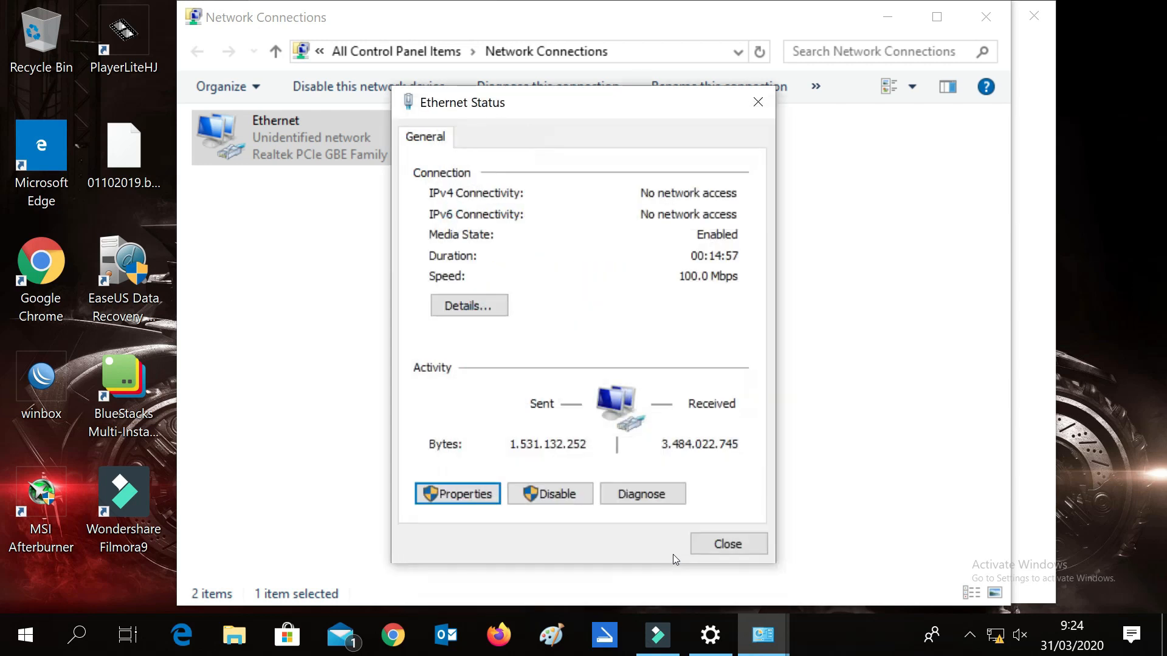
click(729, 547)
click(989, 16)
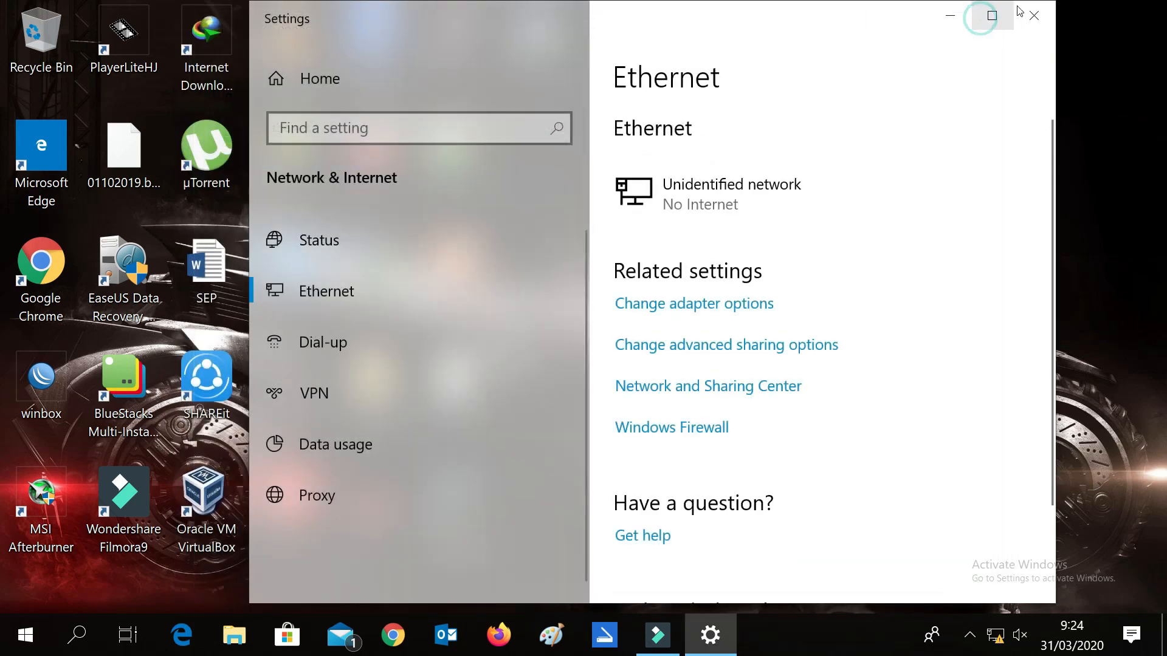
click(1032, 17)
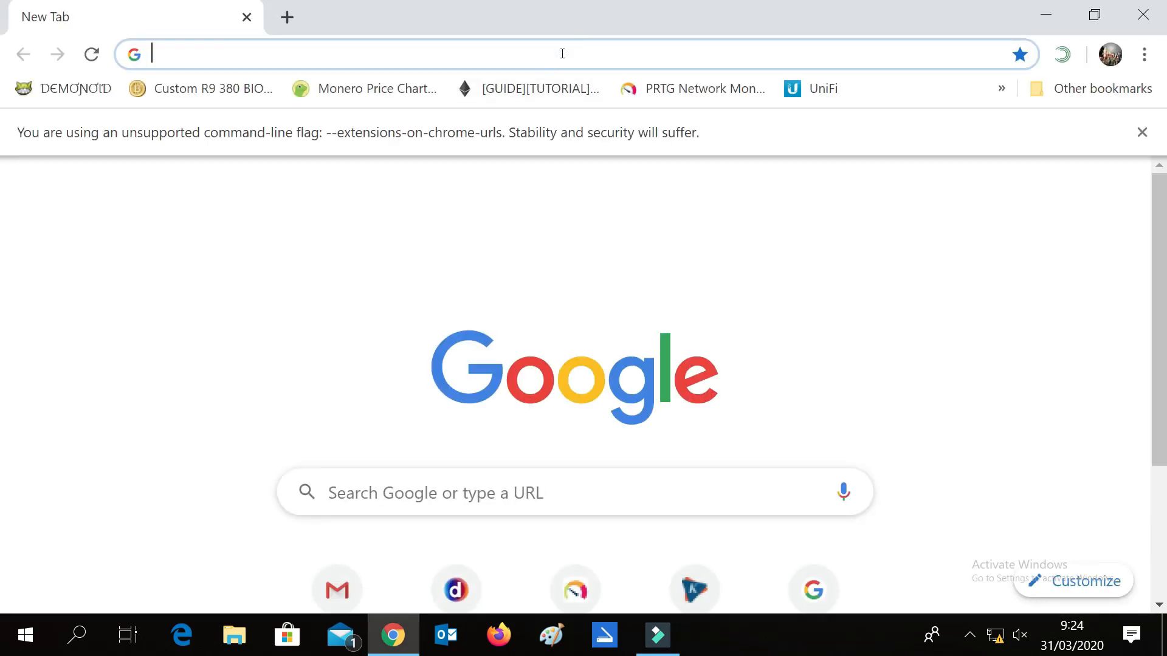
- Load the access point's admin page at 192.168.0.254 in Chrome
text(192)
key(Right)
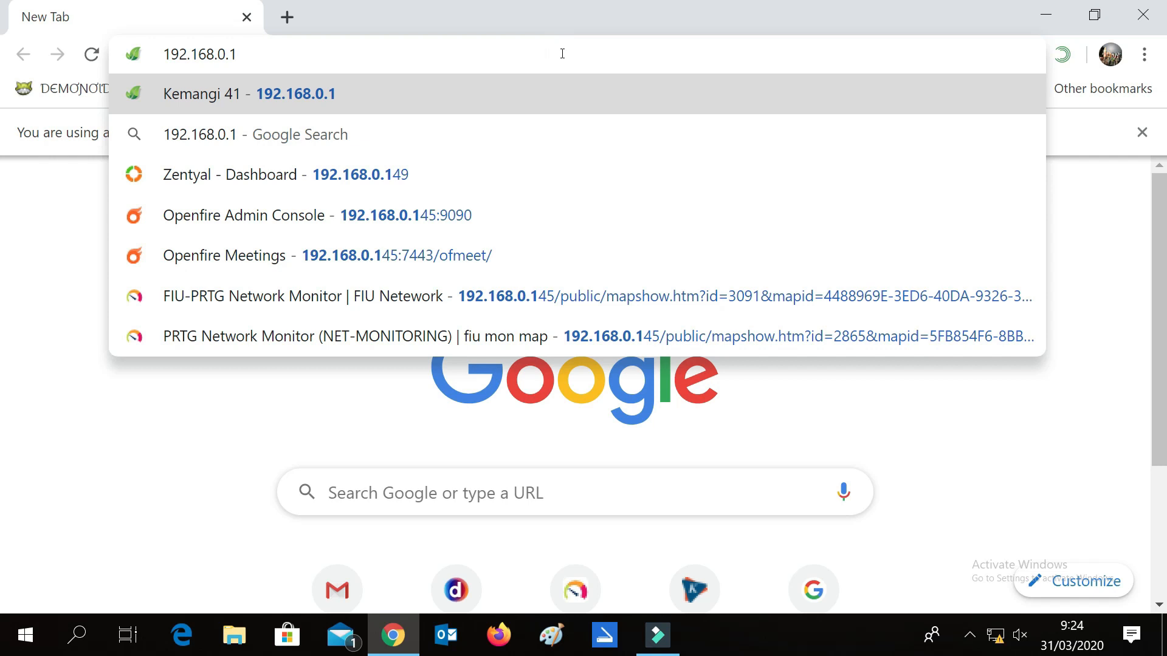
key(BackSpace)
text(2)
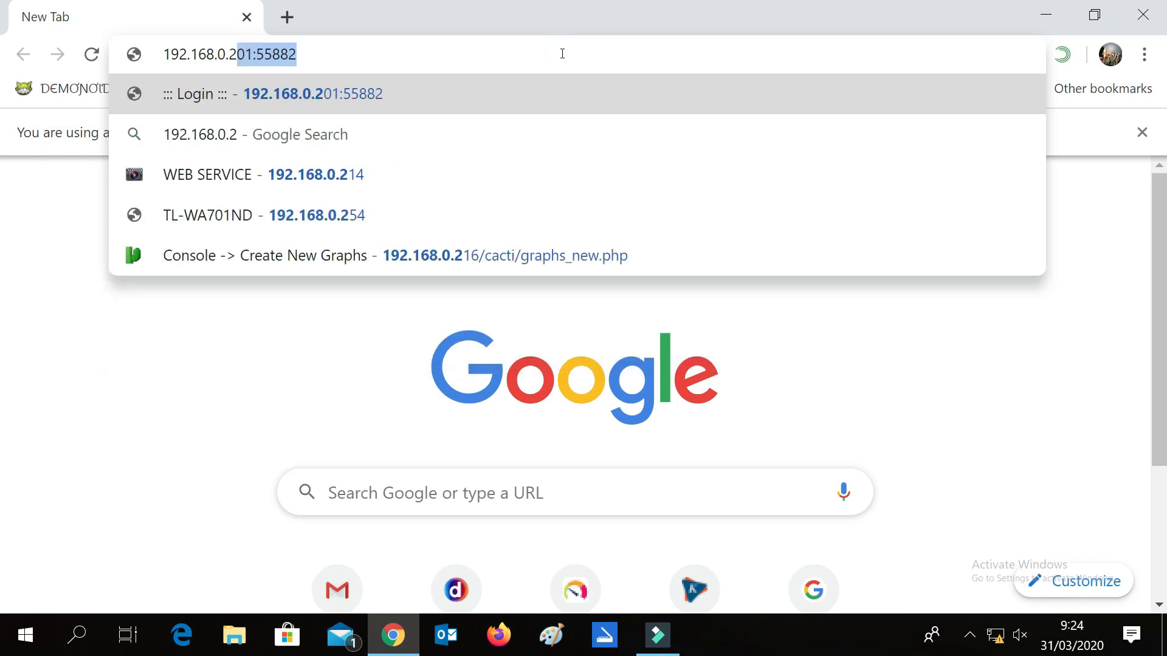
text(54)
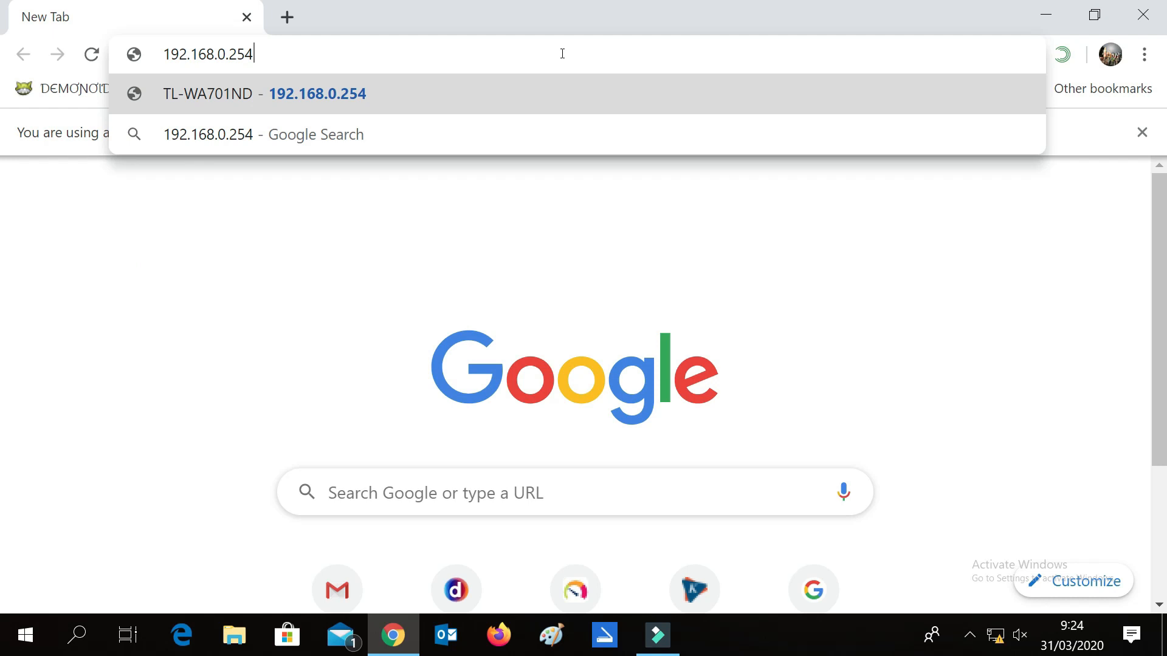
key(Return)
- Enter the username 'admin' in the sign-in prompt
click(566, 203)
text(admin`)
key(Tab)
click(565, 202)
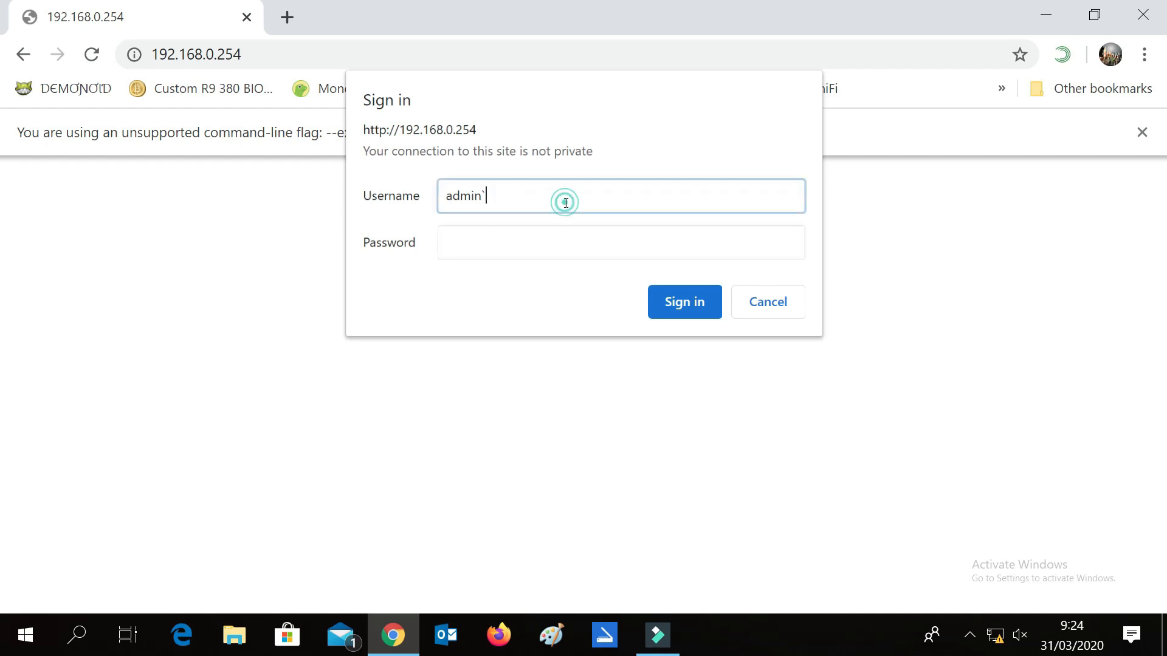
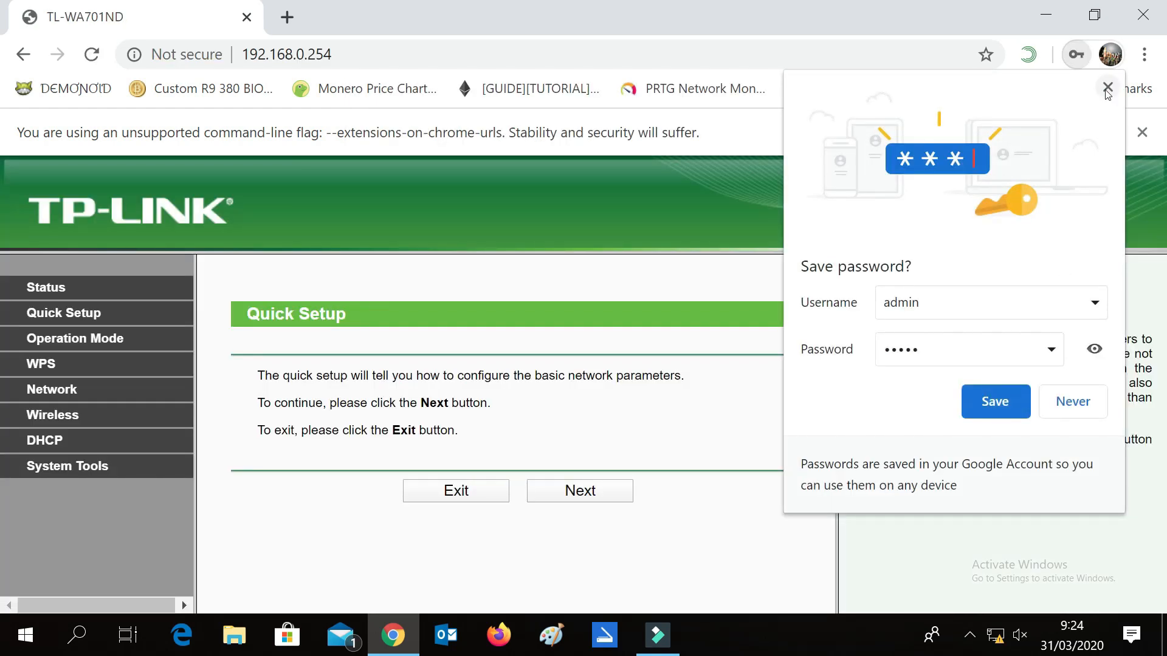
- Dismiss the save-password offer, exit Quick Setup and open the LAN page showing 192.168.0.254
click(995, 402)
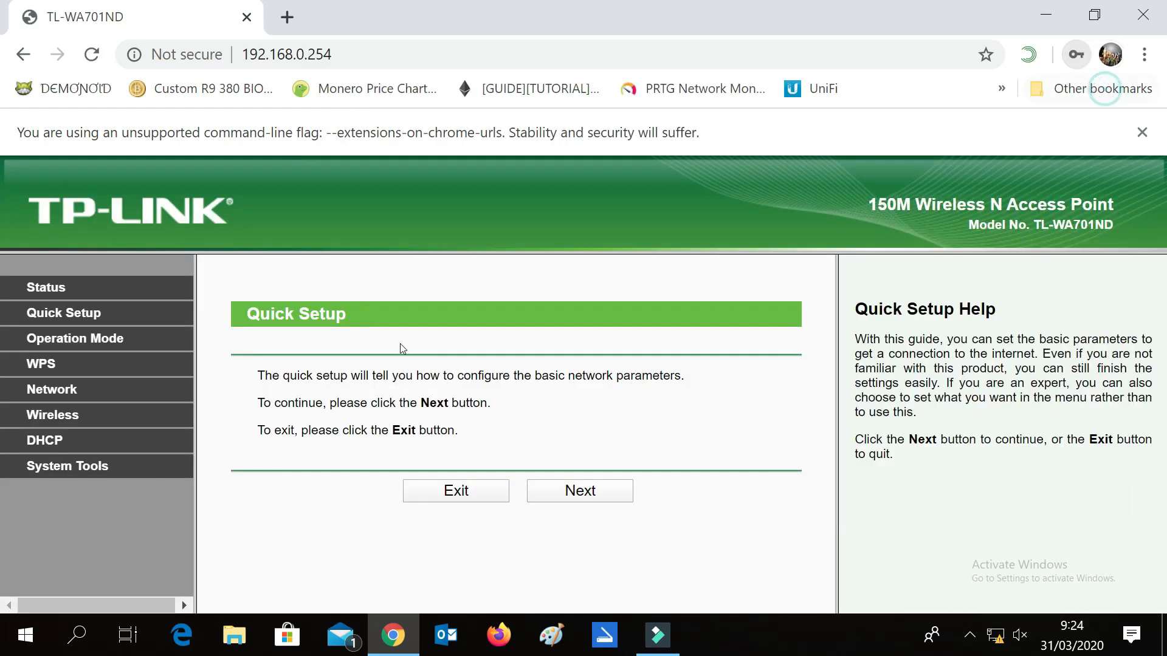
click(477, 489)
scroll(627, 334, down, 5)
scroll(632, 337, up, 5)
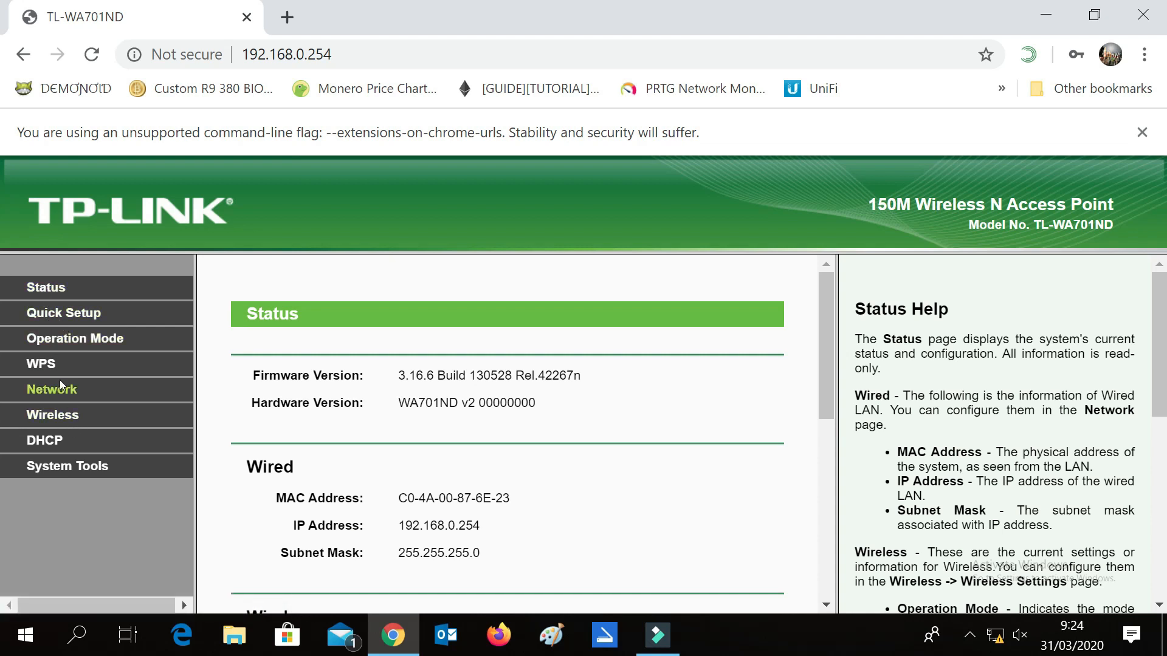
click(59, 399)
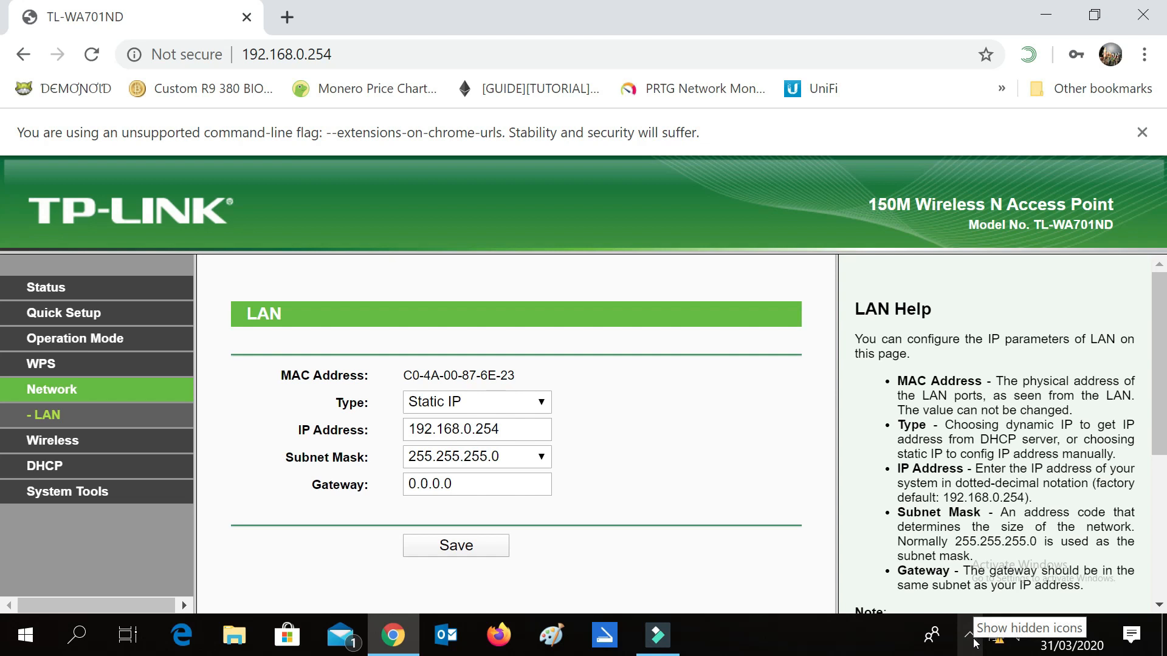
- Change the LAN IP to 192.168.2.3 and gateway to 192.168.2.1, save, and accept the reboot
click(508, 429)
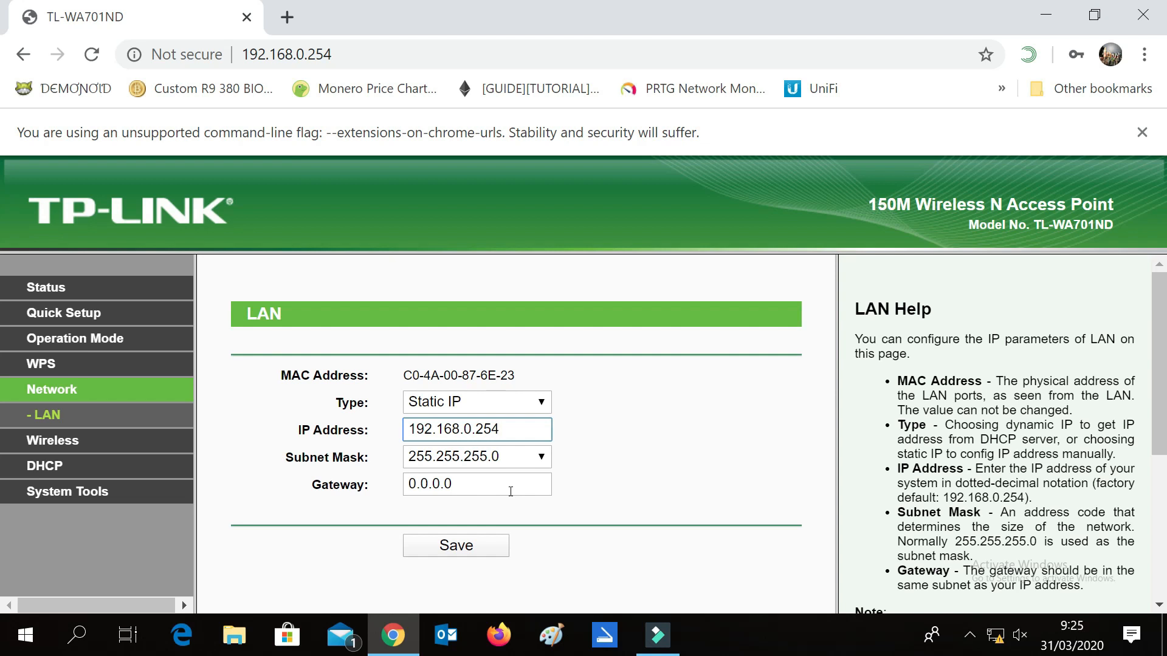
key(BackSpace)
key(BackSpace)
key(BackSpace)
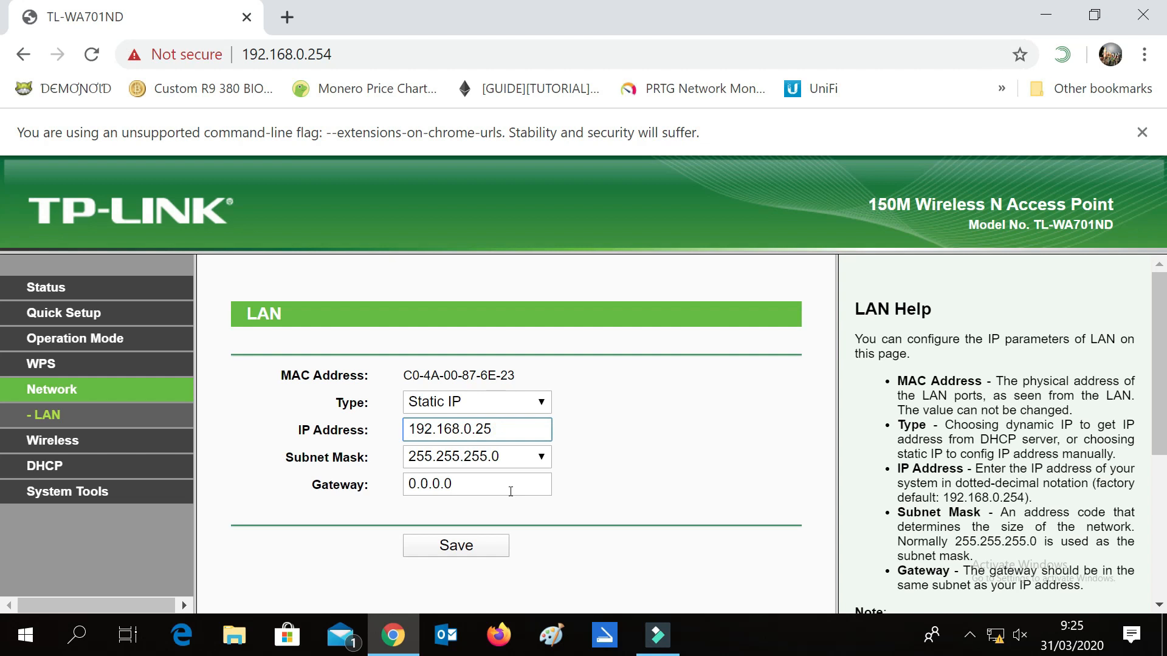
key(BackSpace)
text(2.1)
key(BackSpace)
text(3)
double_click(457, 485)
text(192.168.2.1)
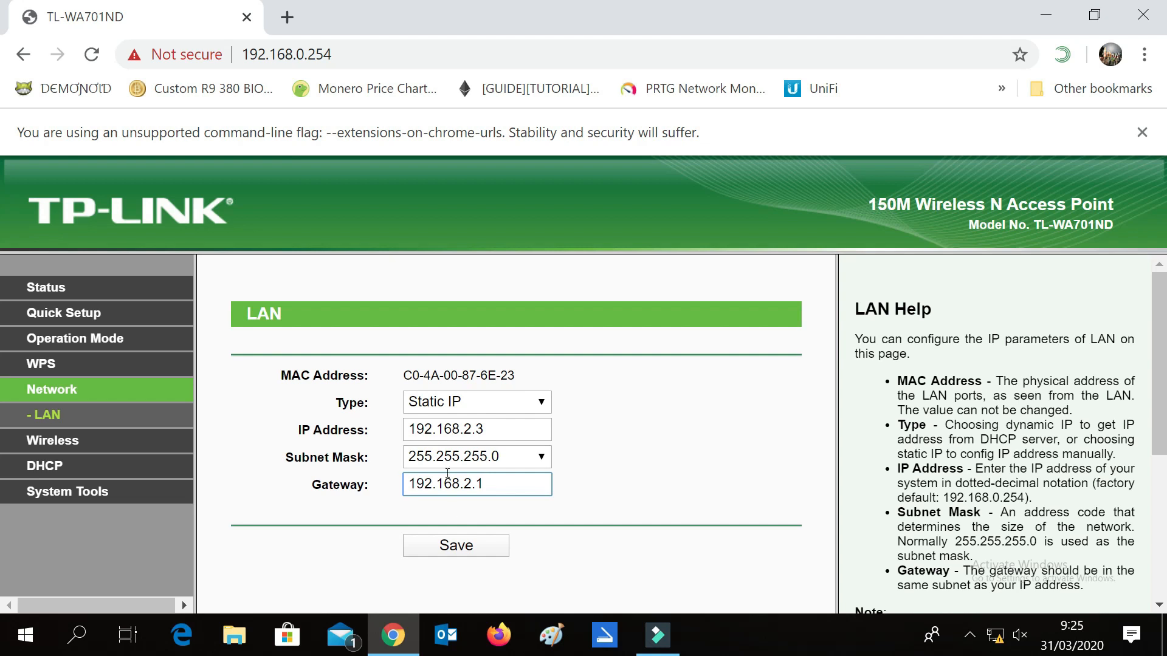
click(456, 545)
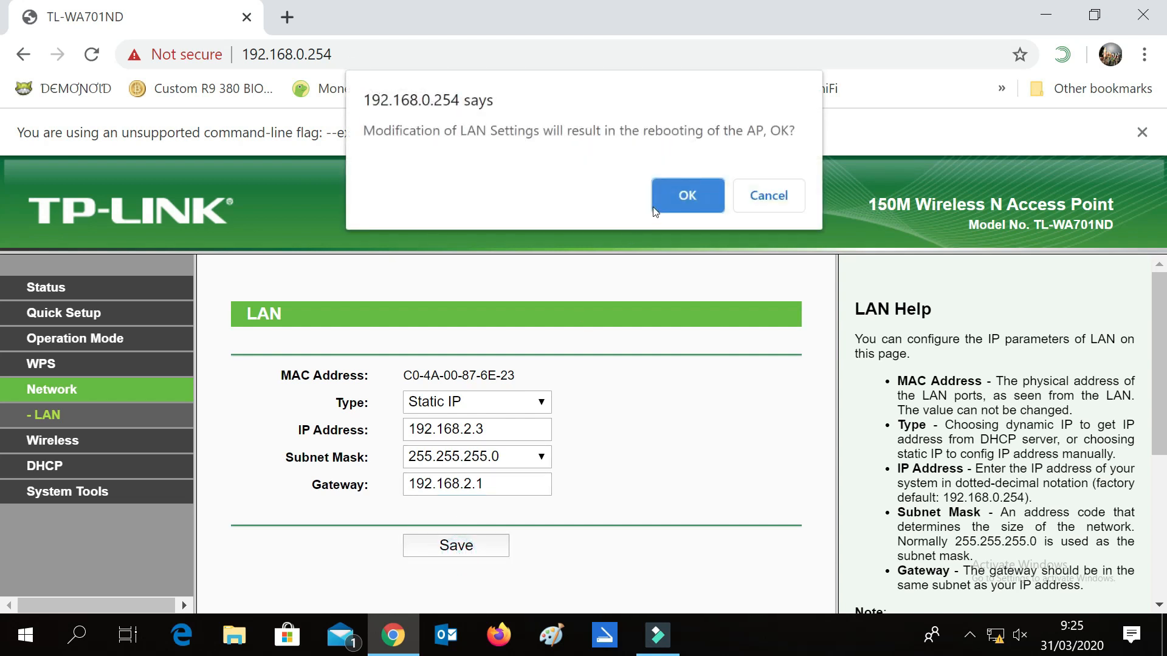
click(685, 200)
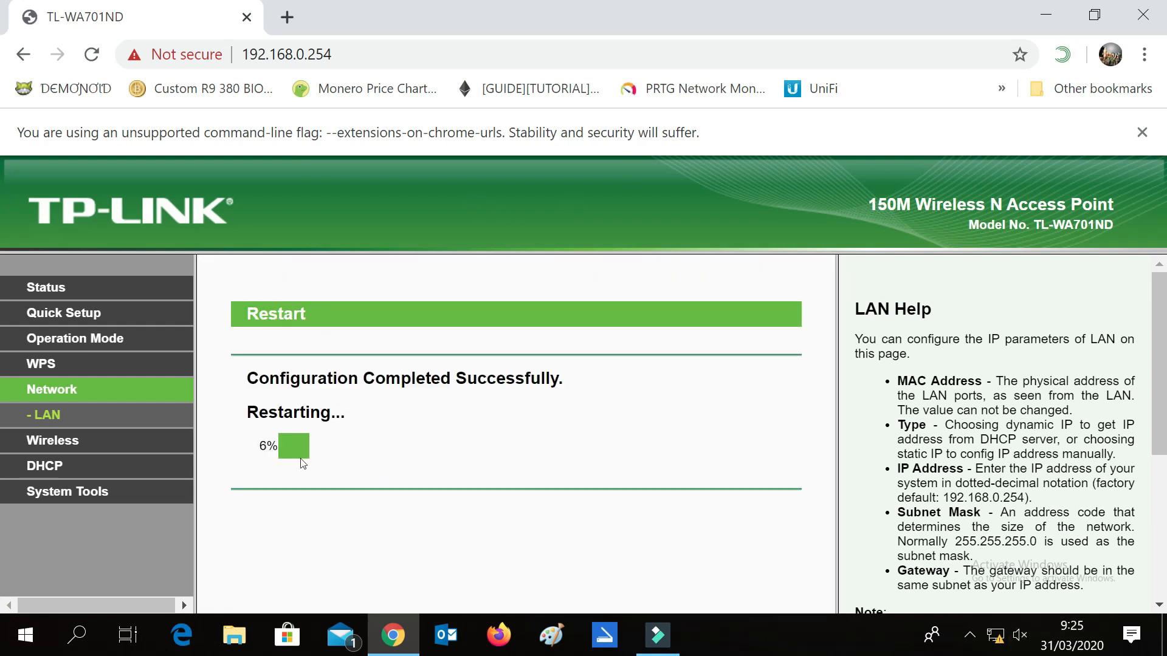
- Open the Ethernet connection's status from the Network Connections adapter list
right_click(994, 636)
click(995, 607)
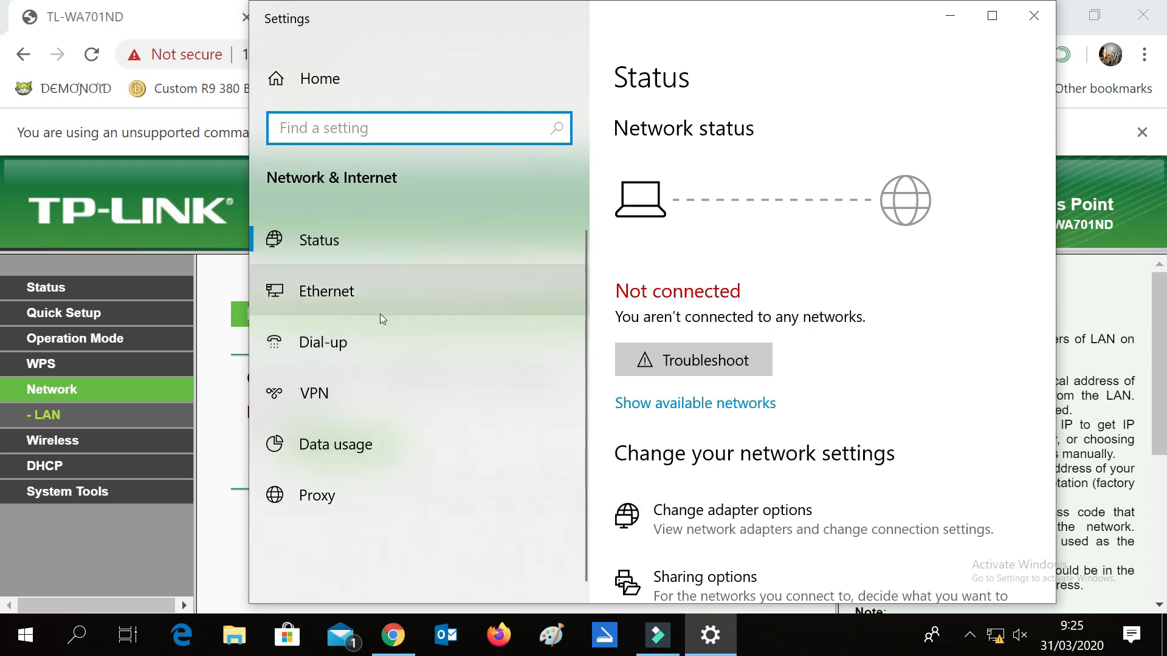
click(391, 280)
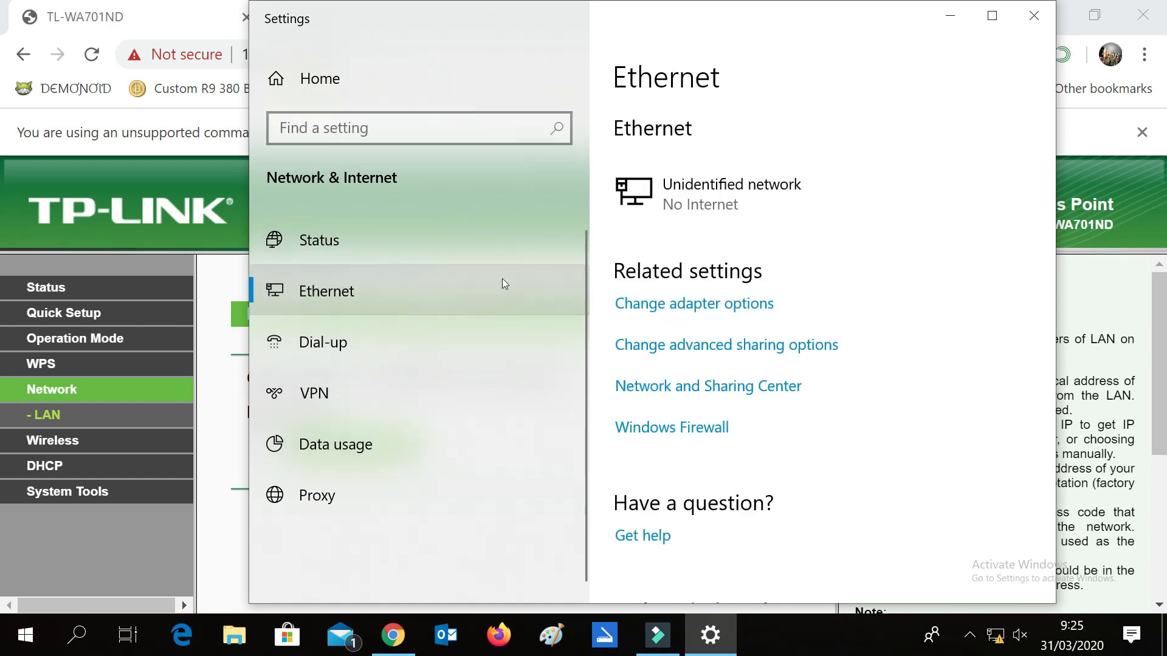
click(649, 304)
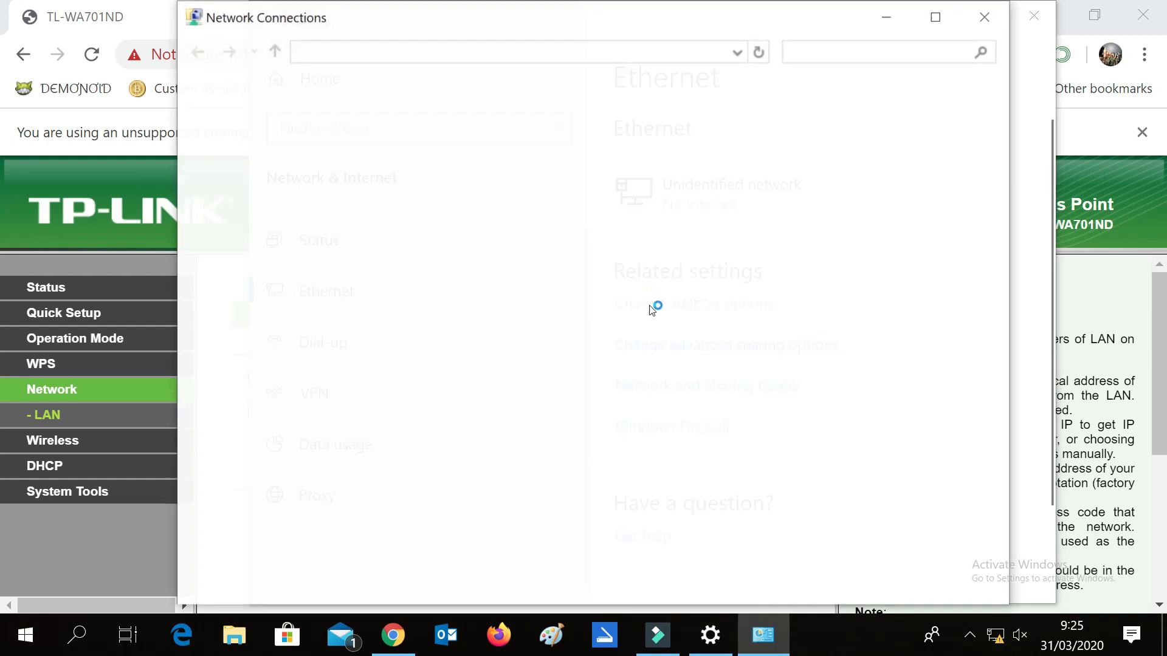
double_click(362, 150)
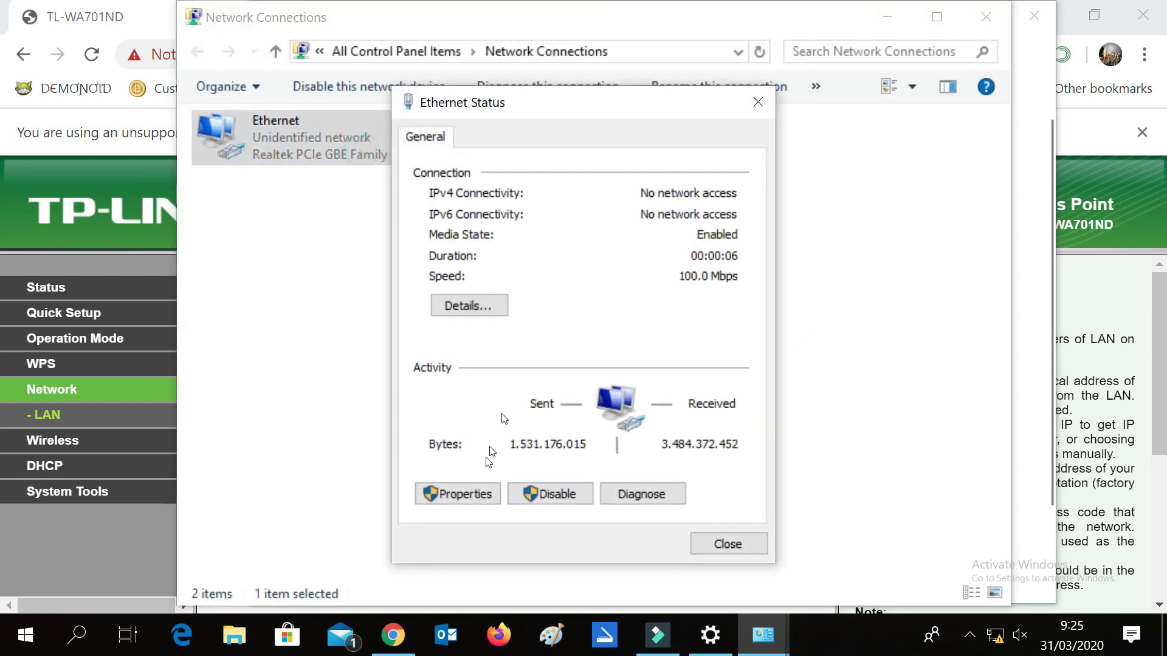
drag(690, 22, 819, 61)
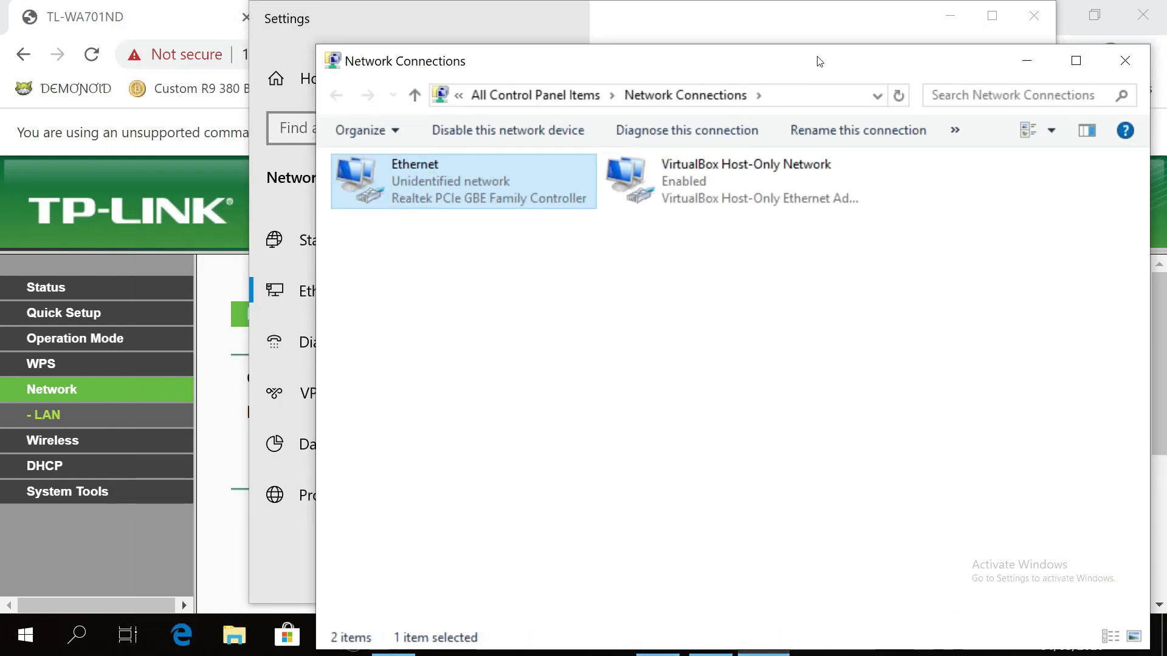
- Check the access point's restart progress, then open the Ethernet adapter's properties
click(182, 601)
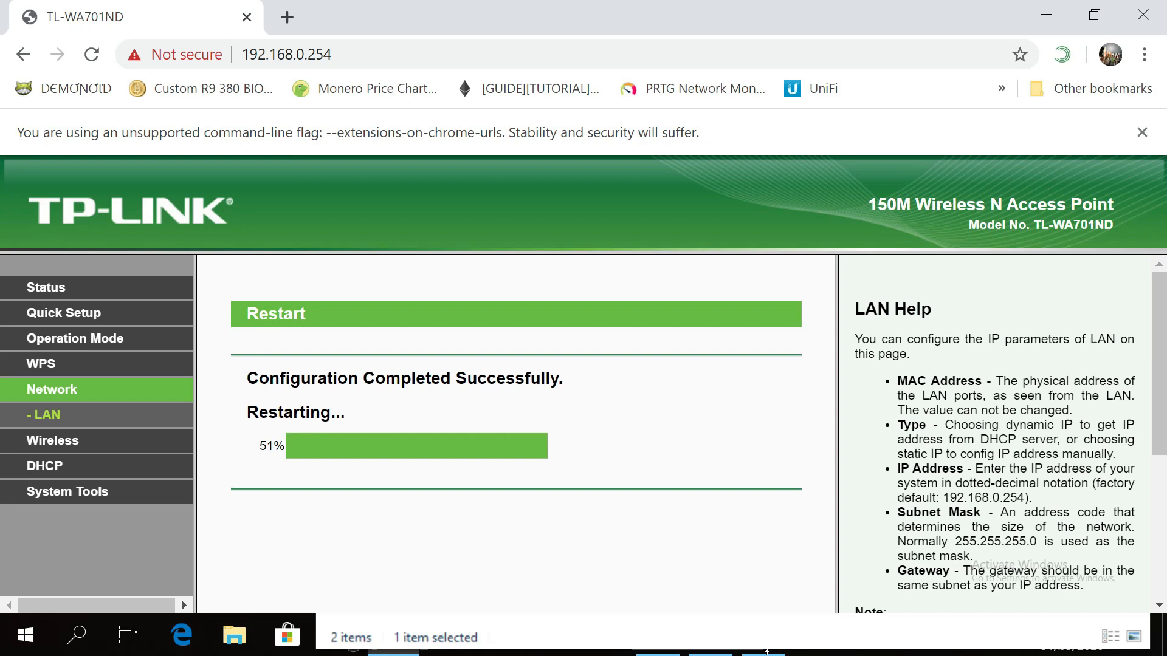
click(1094, 15)
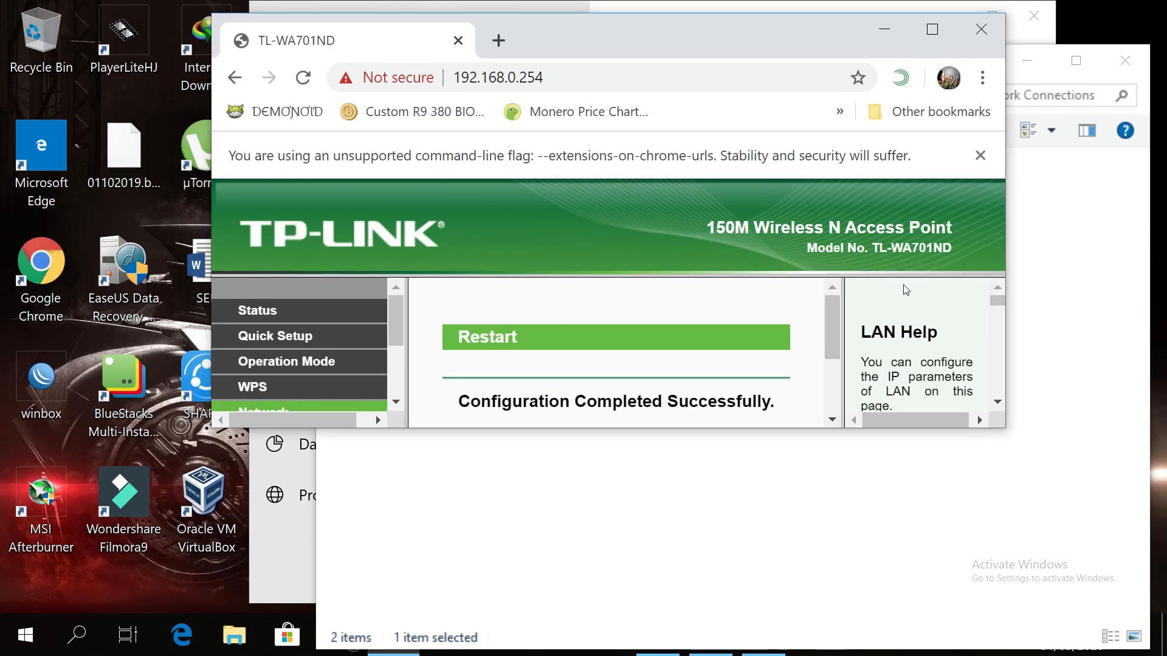
click(730, 518)
double_click(437, 199)
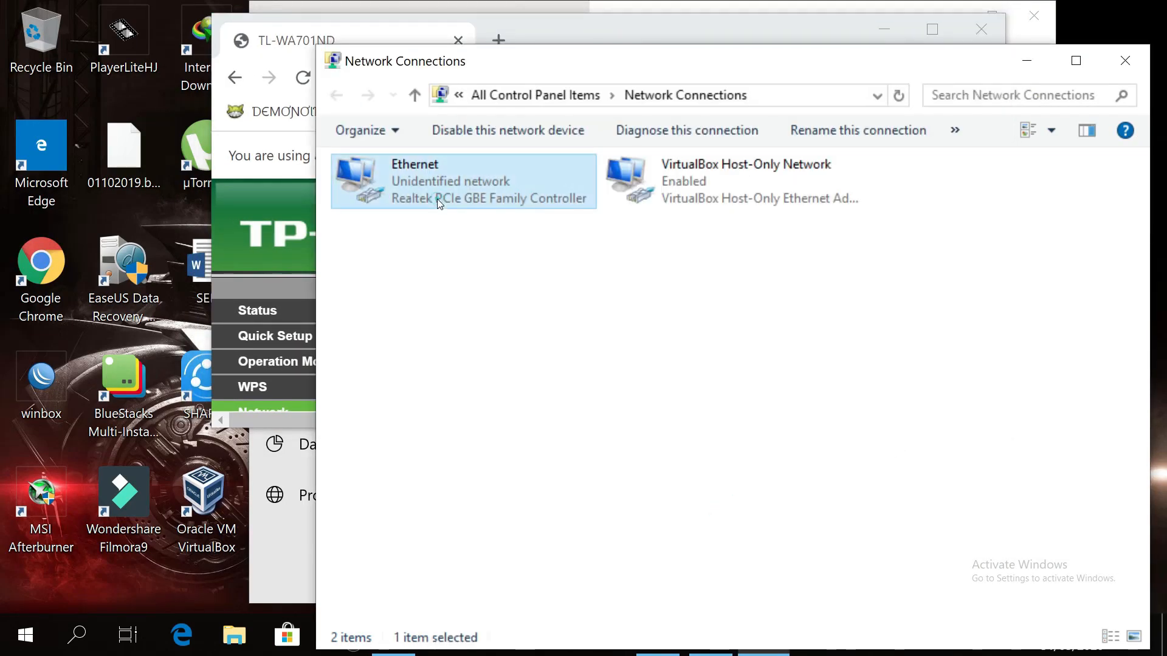
click(457, 494)
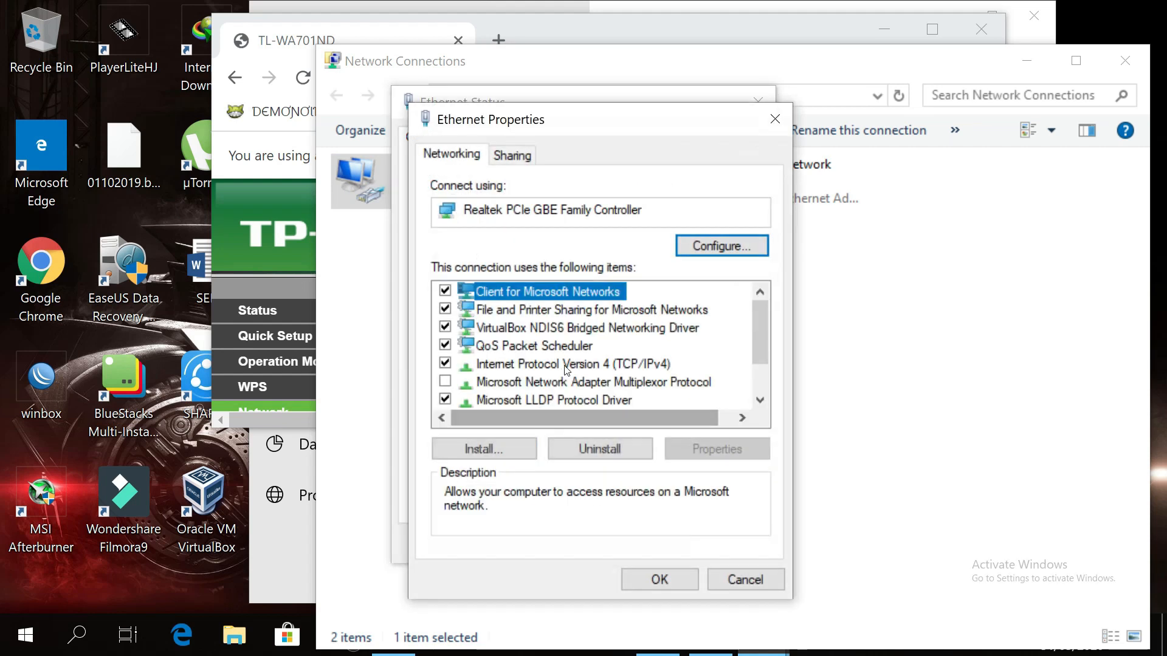
- Set the PC's Ethernet IPv4 address to 192.168.2.100 and confirm the dialogs
double_click(599, 364)
key(BackSpace)
text(2)
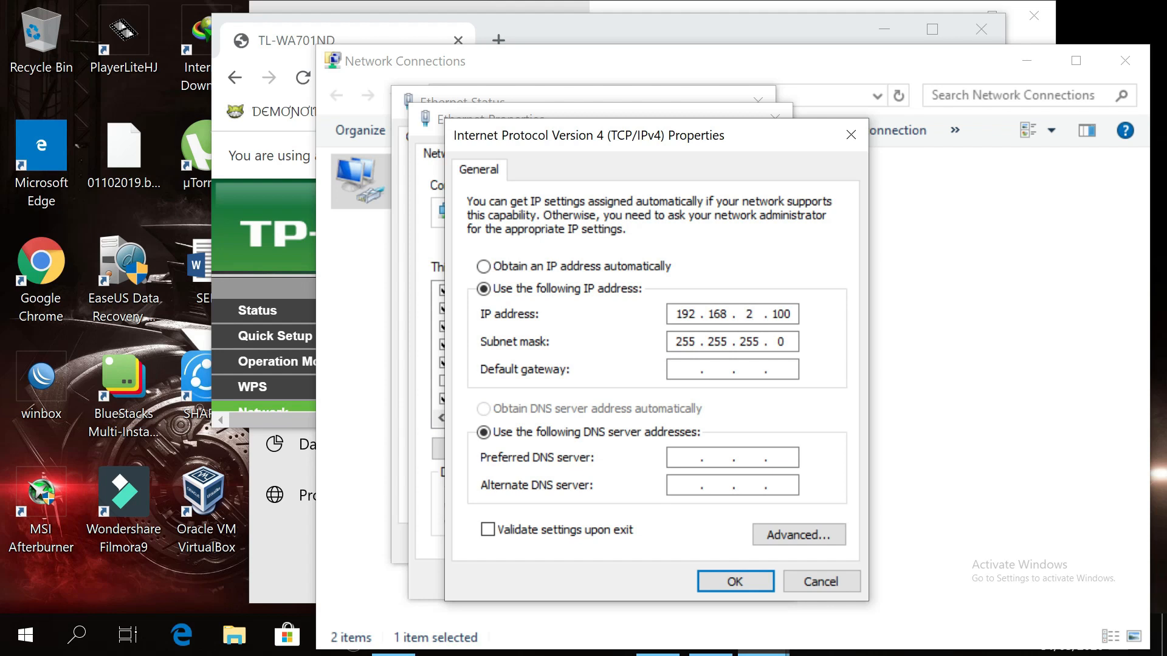
click(792, 306)
click(752, 314)
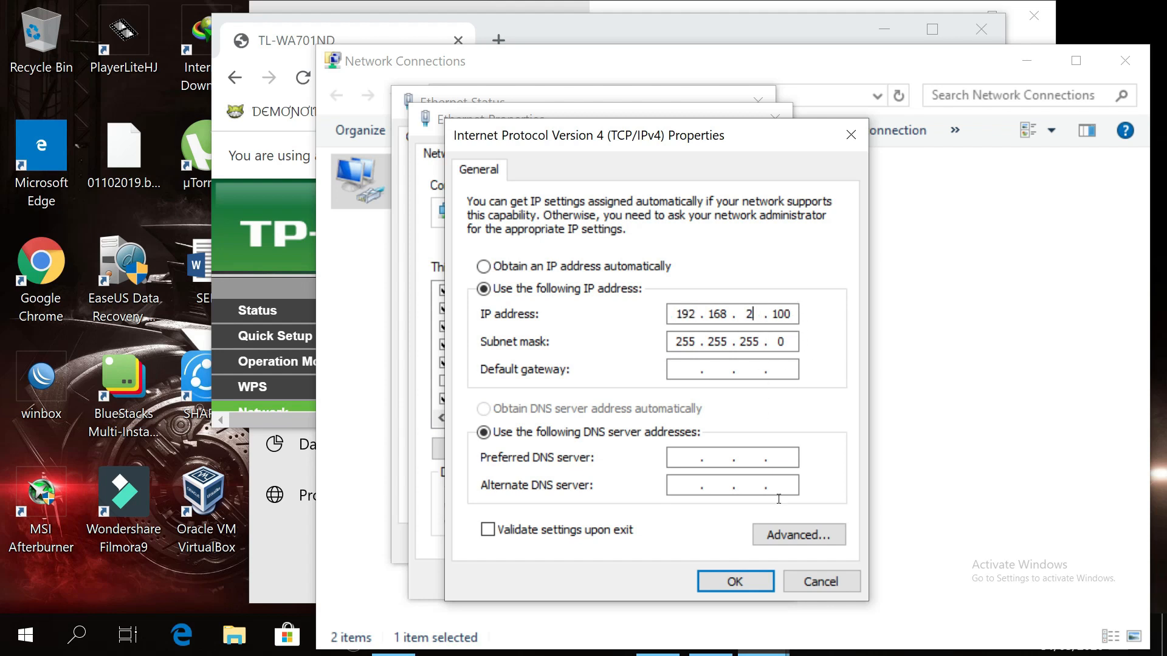
click(728, 582)
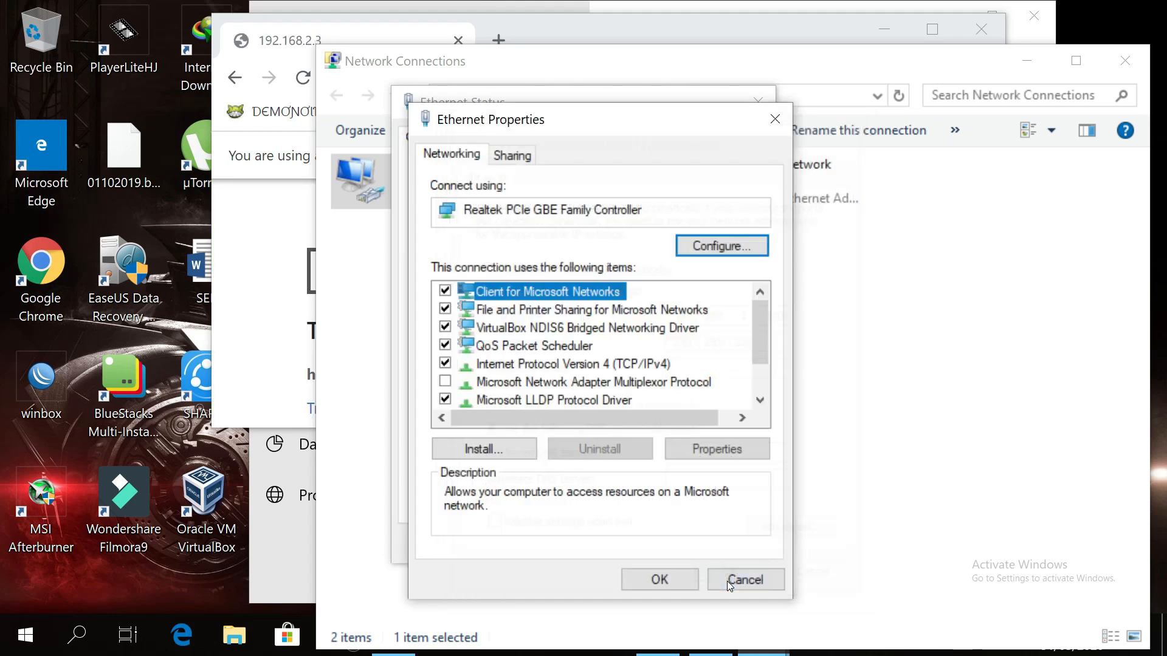
click(660, 581)
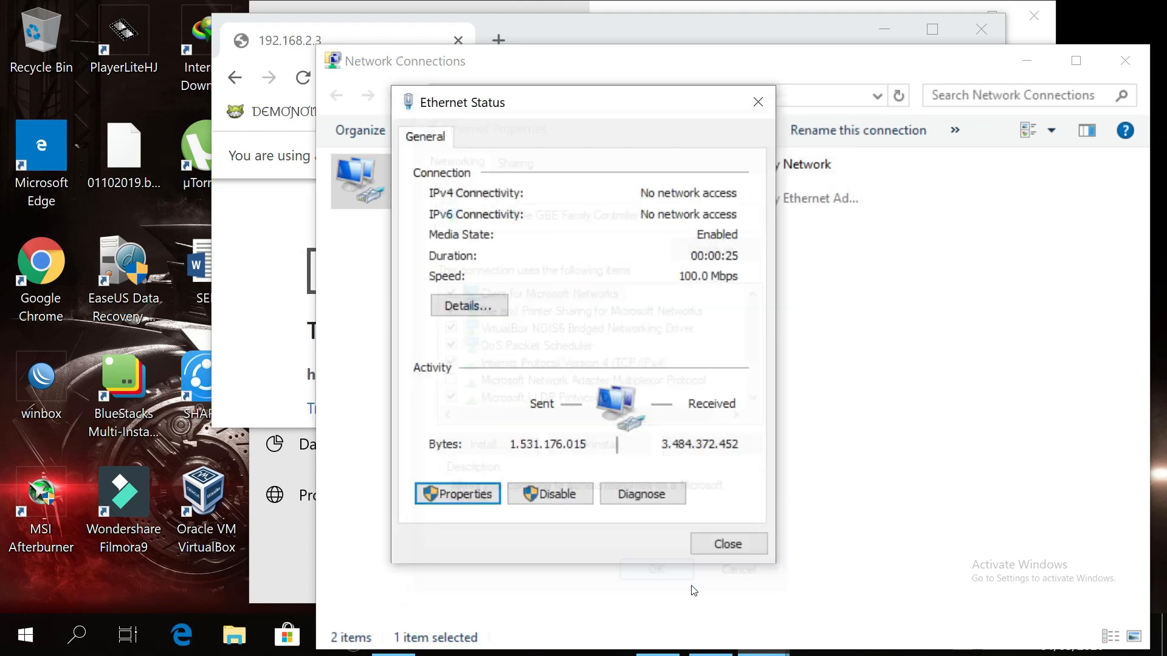
click(728, 543)
- Close the adapters window, maximize Chrome and reload the admin page at 192.168.2.3
click(1125, 60)
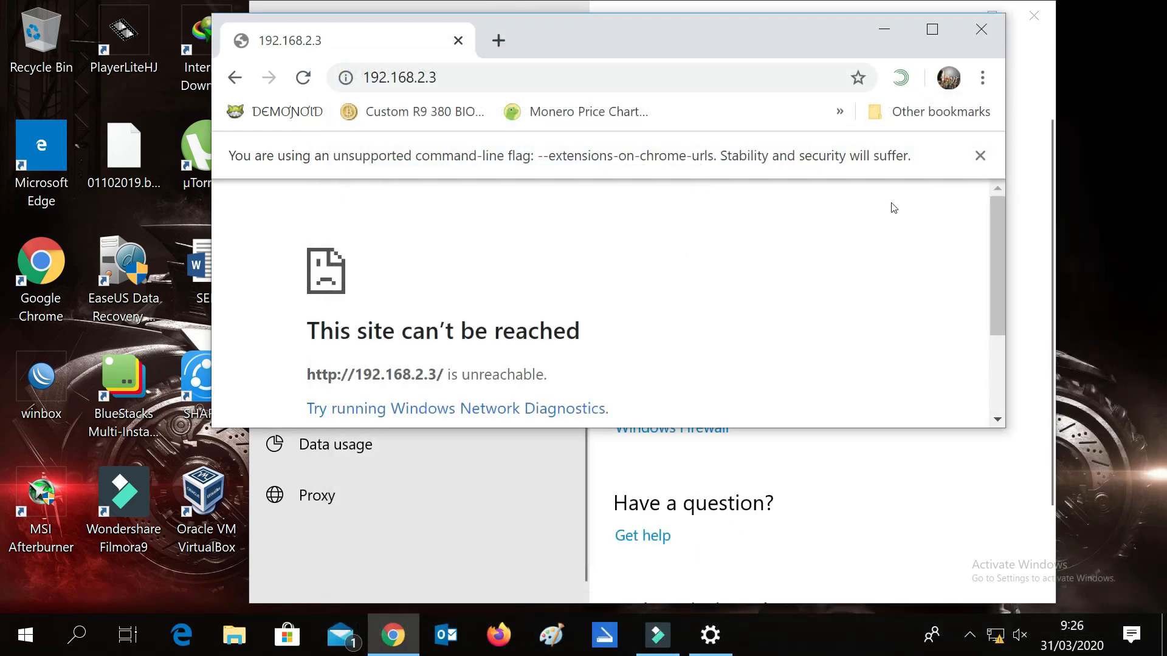
click(933, 33)
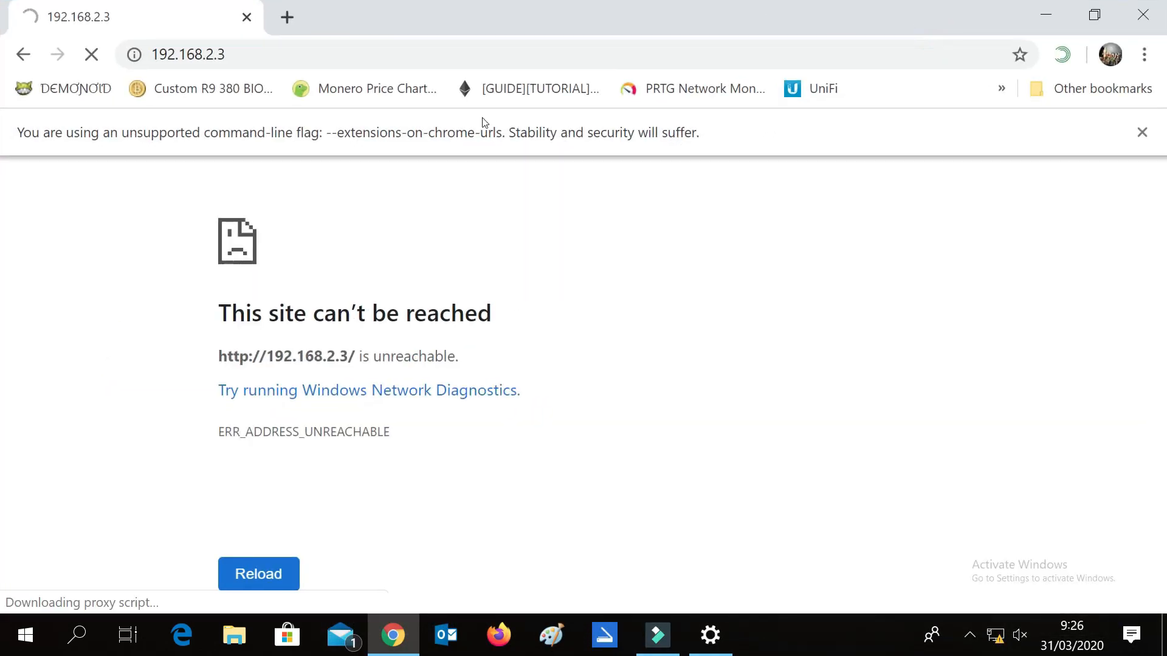
click(361, 52)
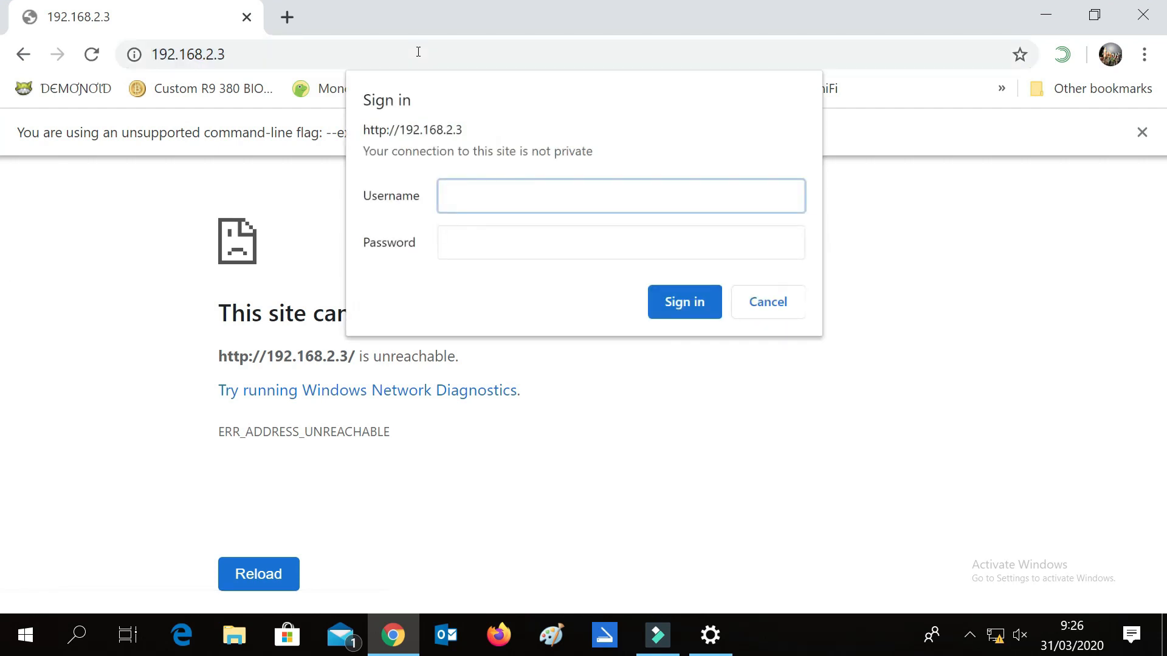
click(271, 62)
- Sign in as admin with the account password, dismiss the save-password offer and exit Quick Setup
click(508, 192)
click(508, 252)
click(505, 191)
click(527, 247)
click(521, 195)
click(514, 253)
click(523, 193)
key(Tab)
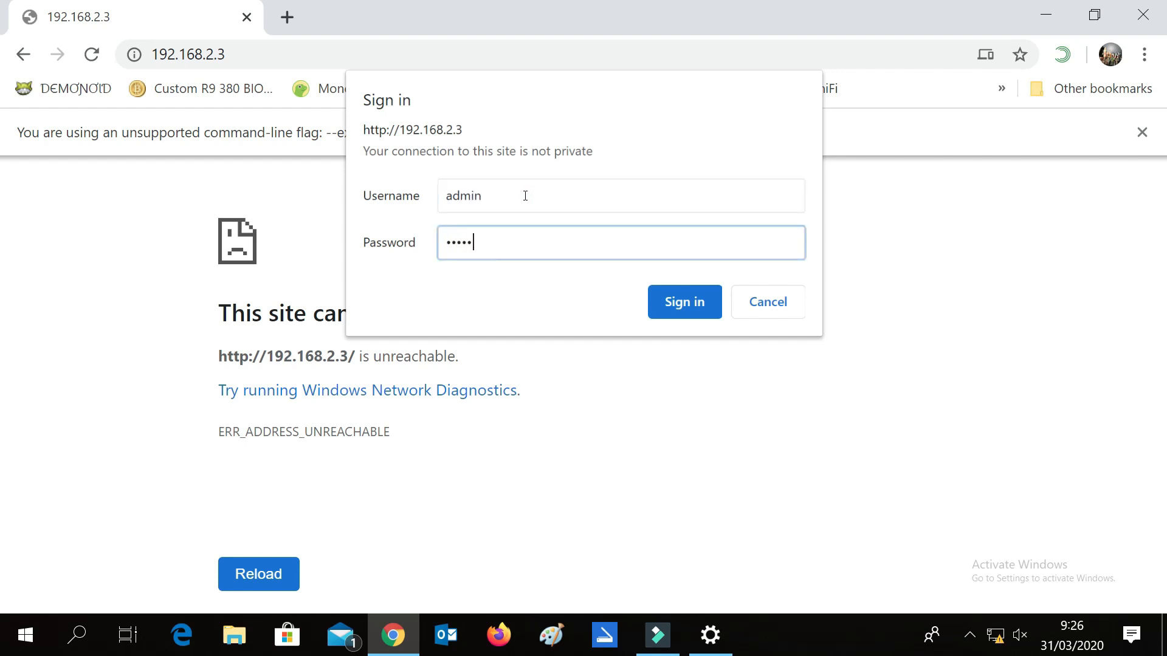
key(Return)
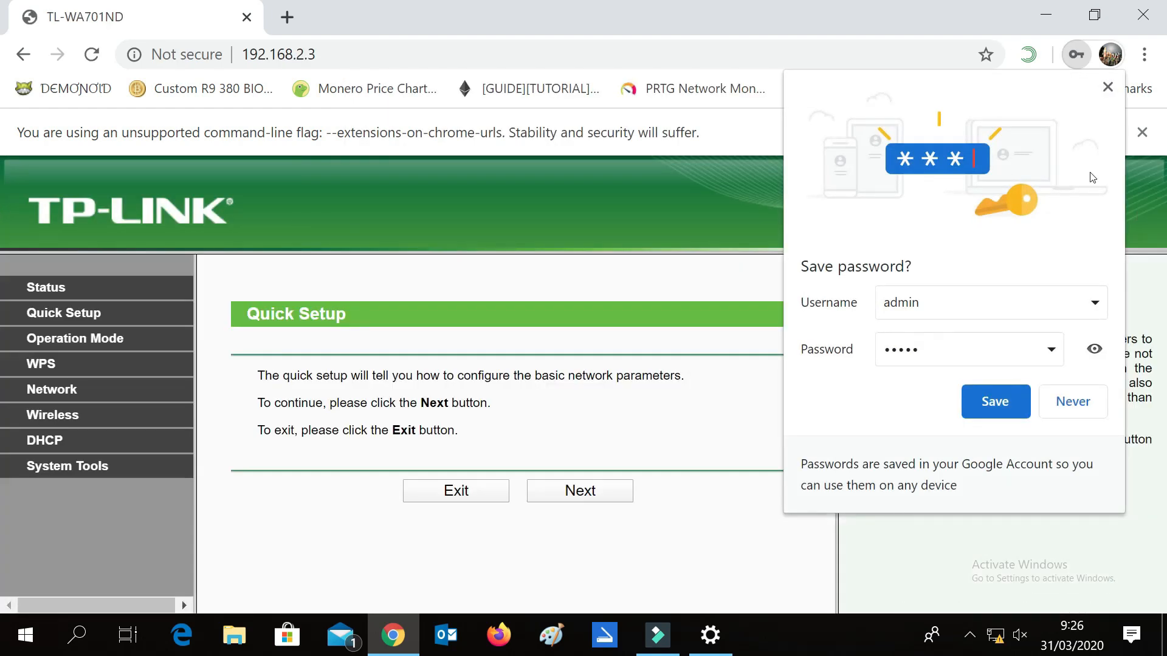
click(1108, 89)
click(507, 484)
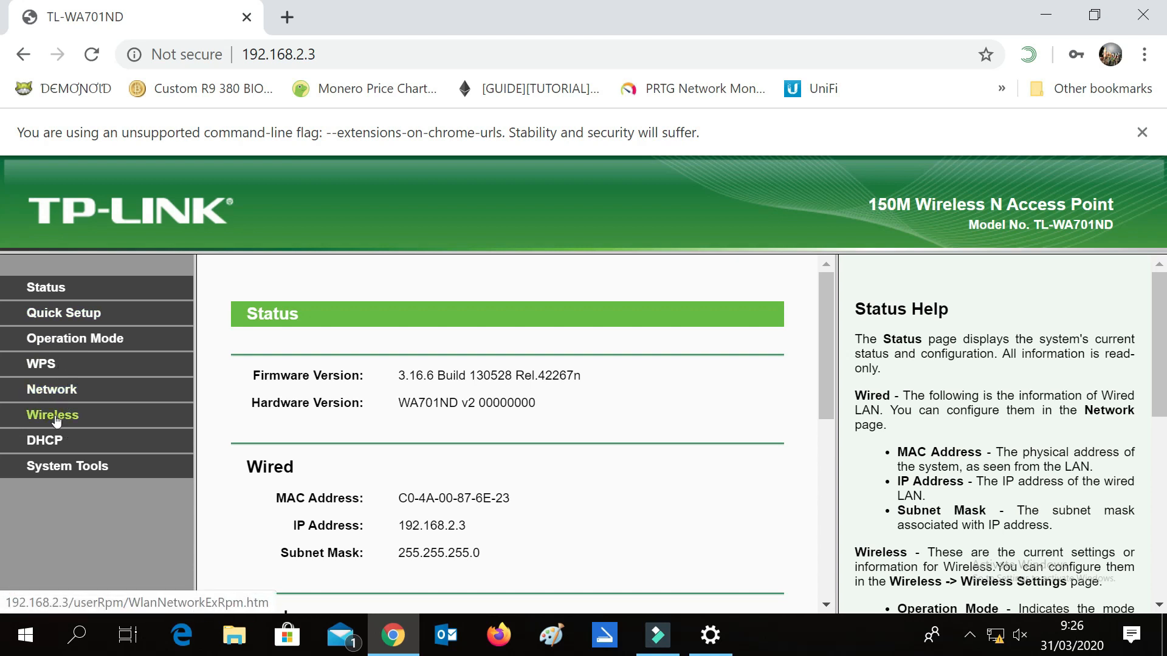
- Check the LAN page, then replace wireless network name TP-LINK_876E23 with kris-net
click(51, 391)
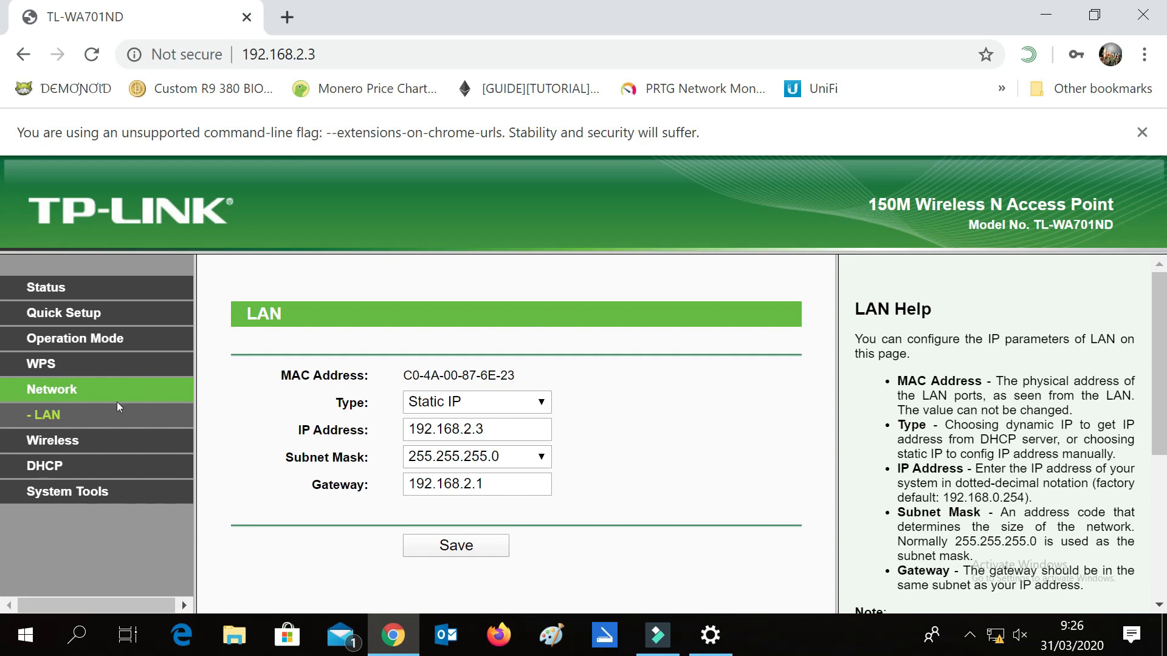
click(56, 419)
click(56, 438)
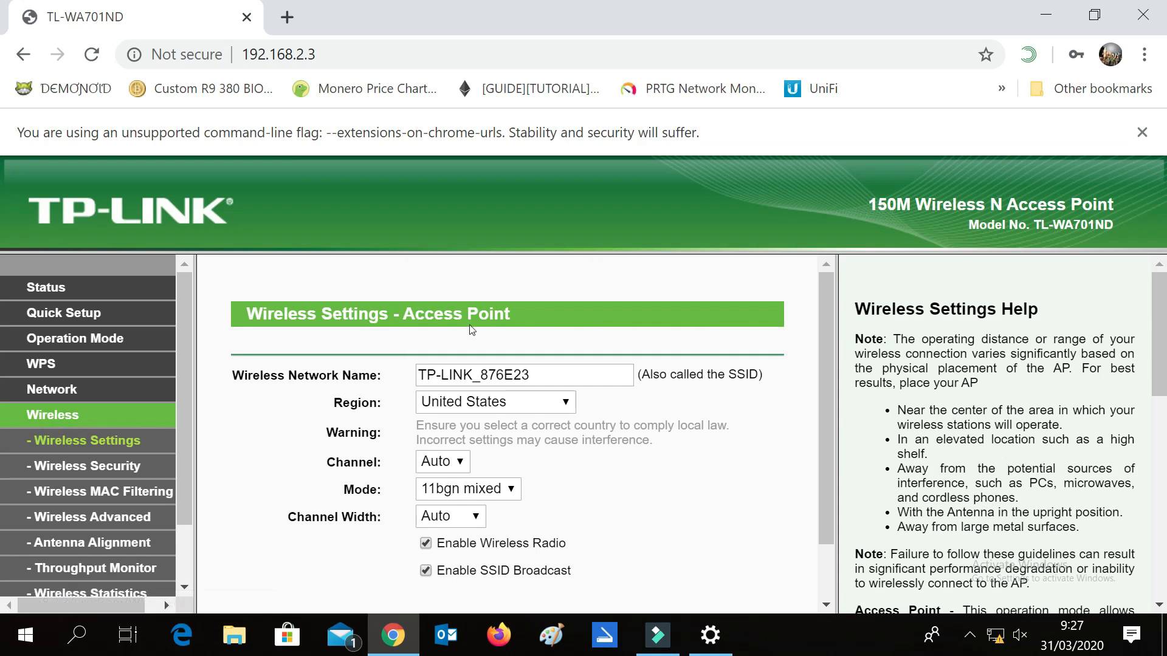
scroll(501, 321, down, 1)
triple_click(526, 306)
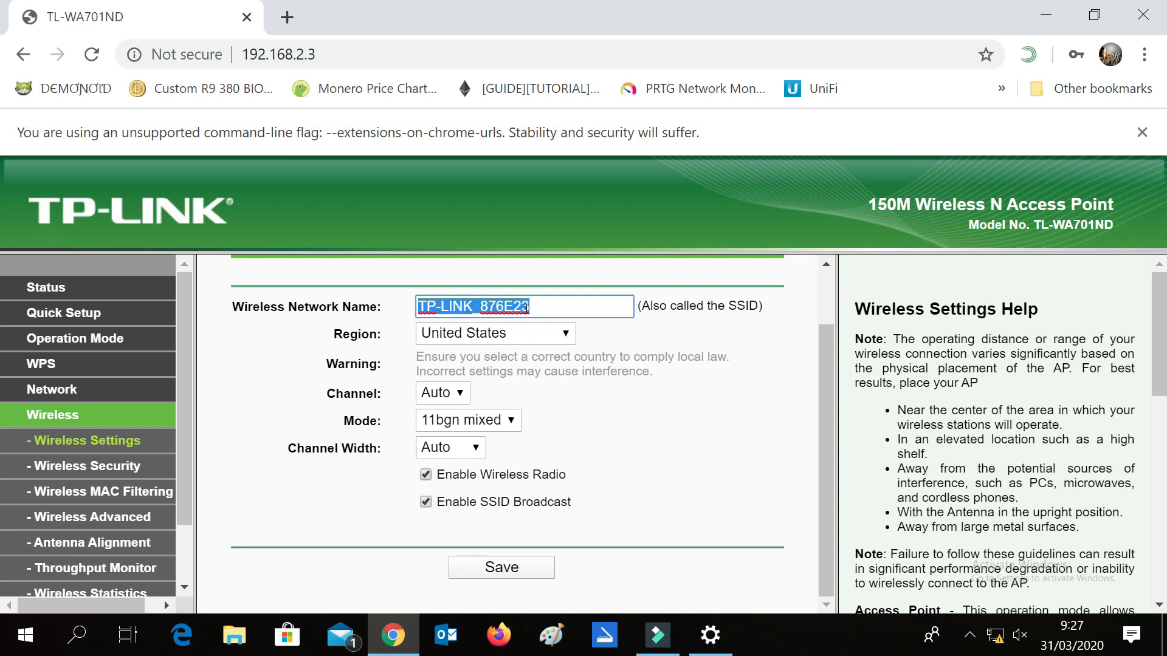
text(kris)
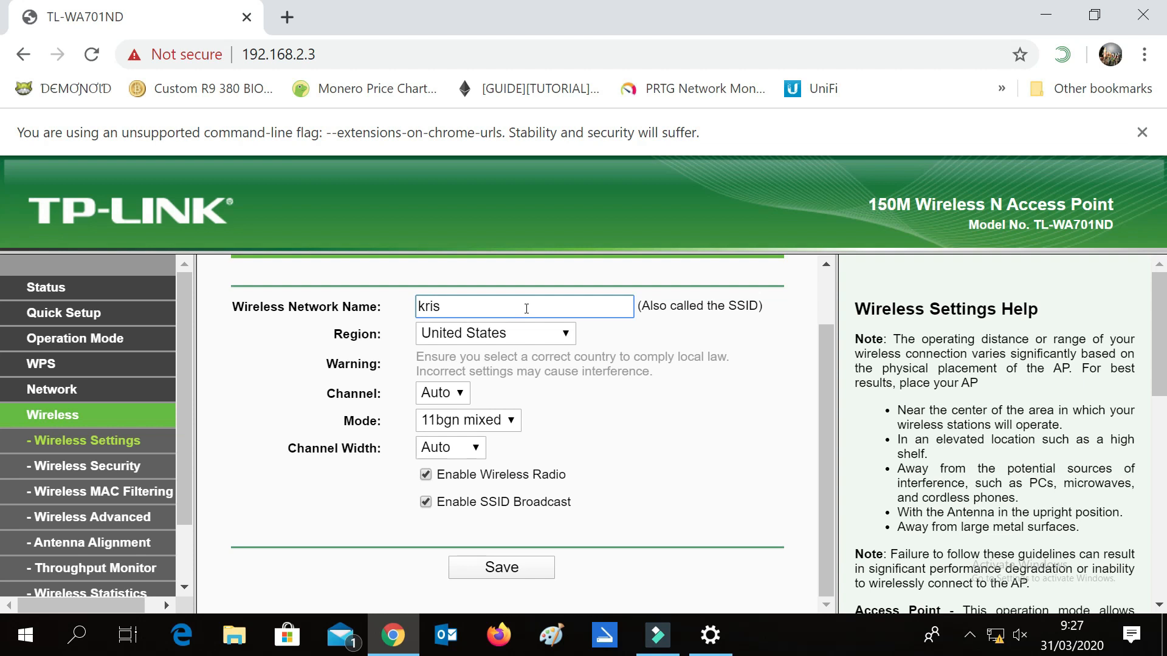
text(-net)
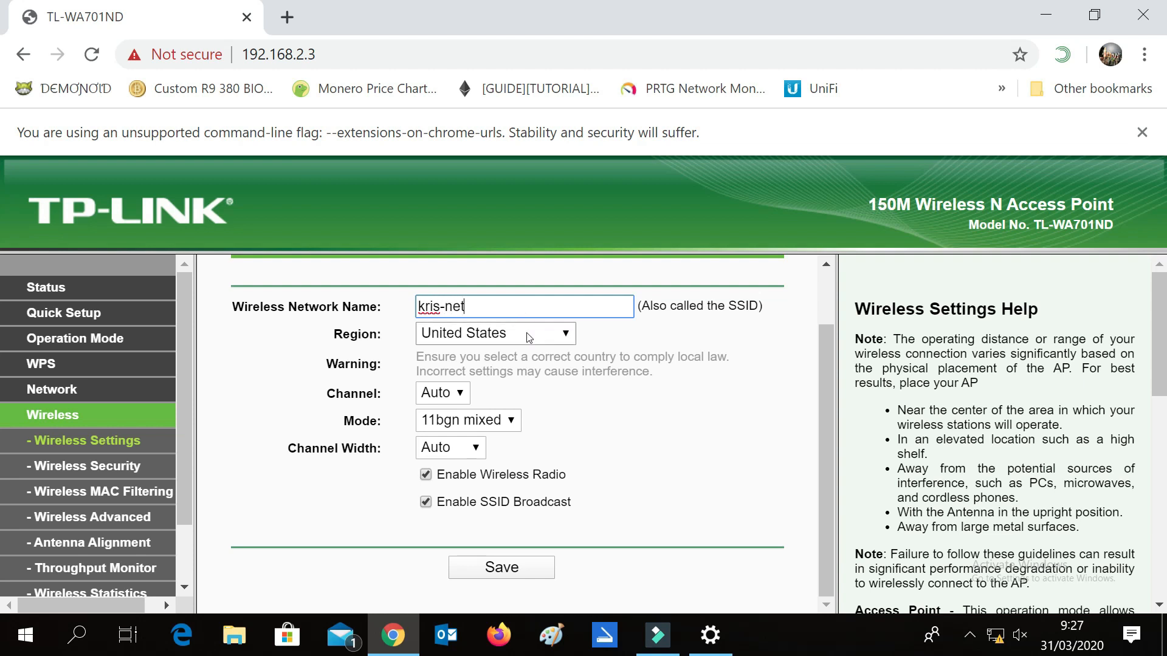
- Keep region United States and channel Auto, set mode to 11bg mixed, and save
click(528, 337)
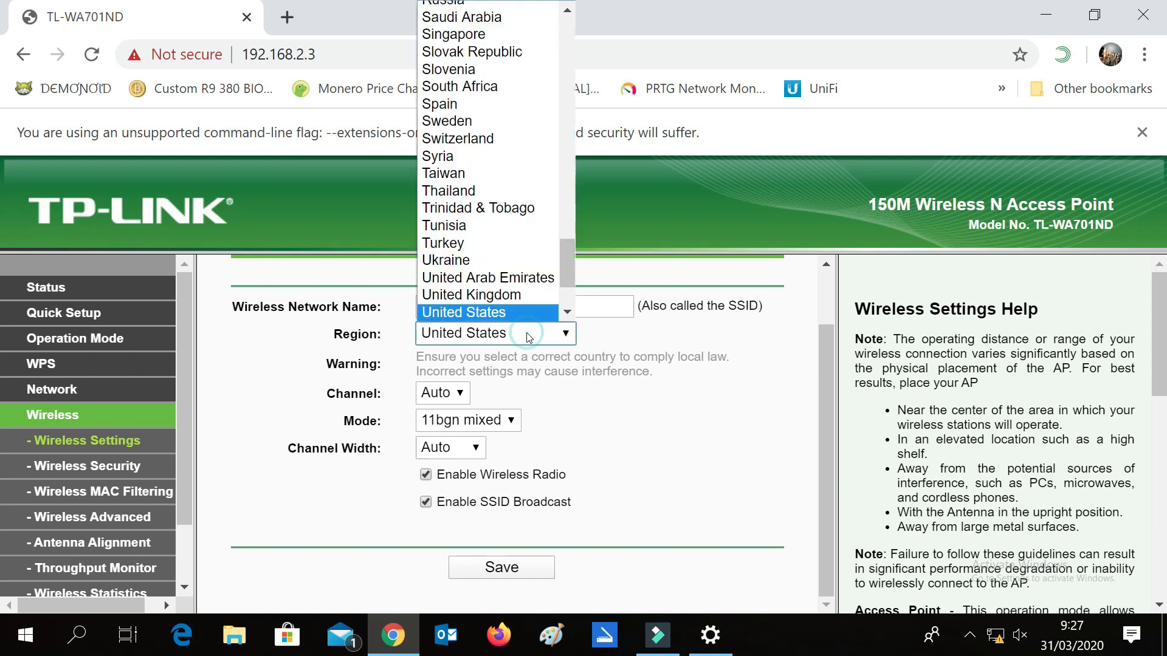
click(528, 337)
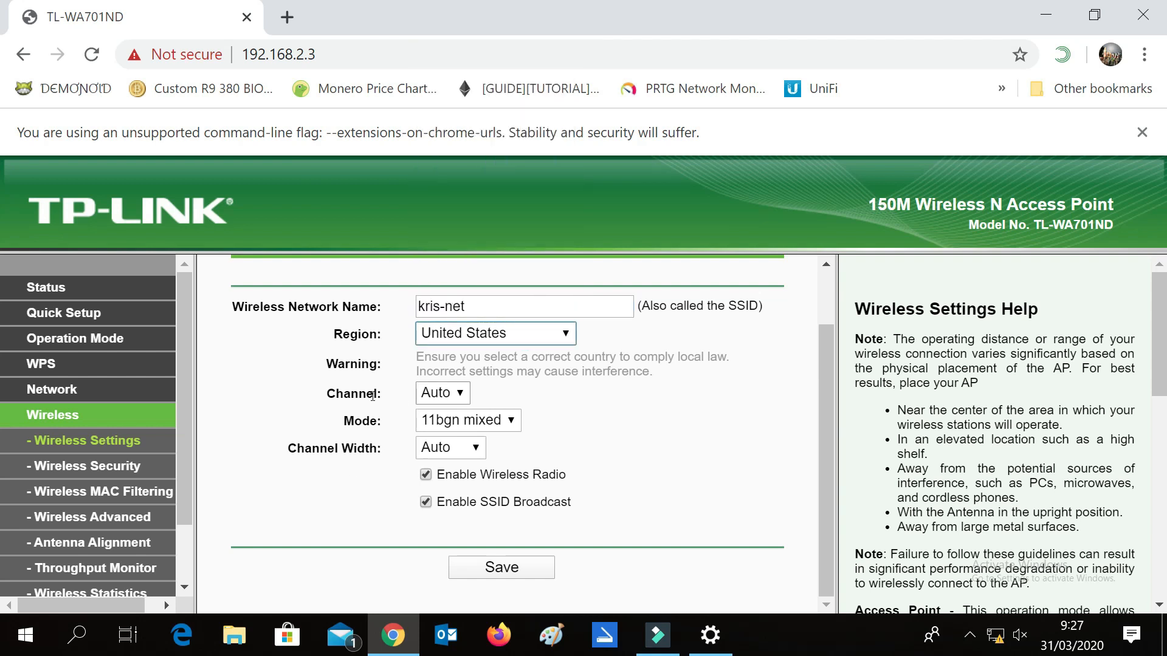
click(441, 395)
click(441, 395)
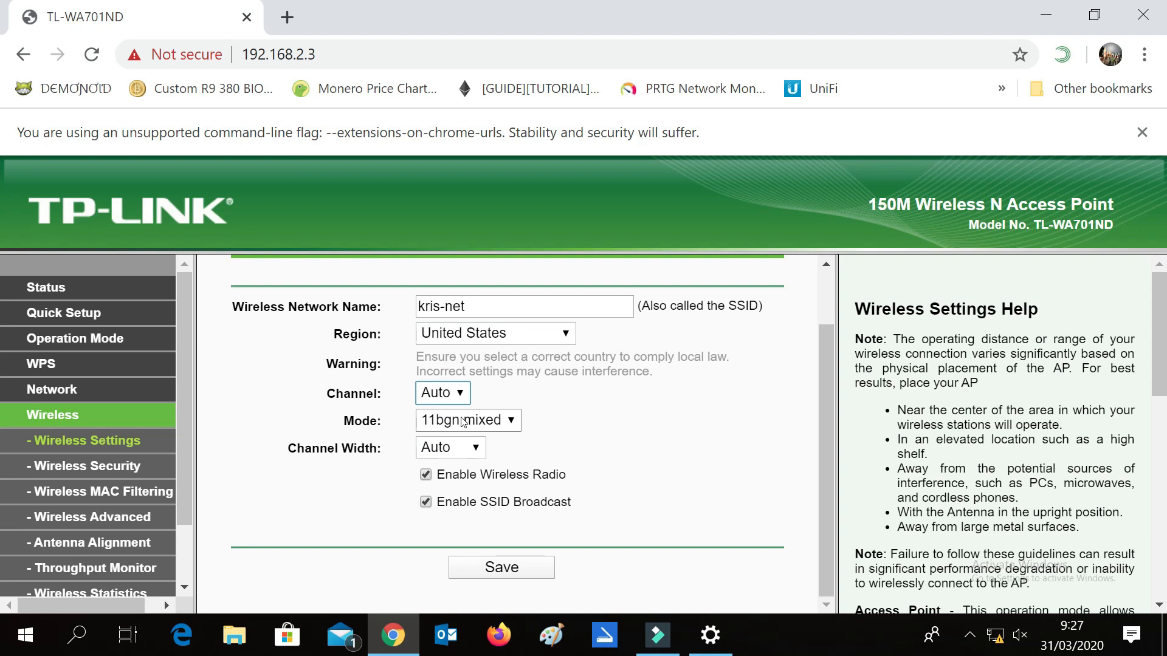
click(437, 421)
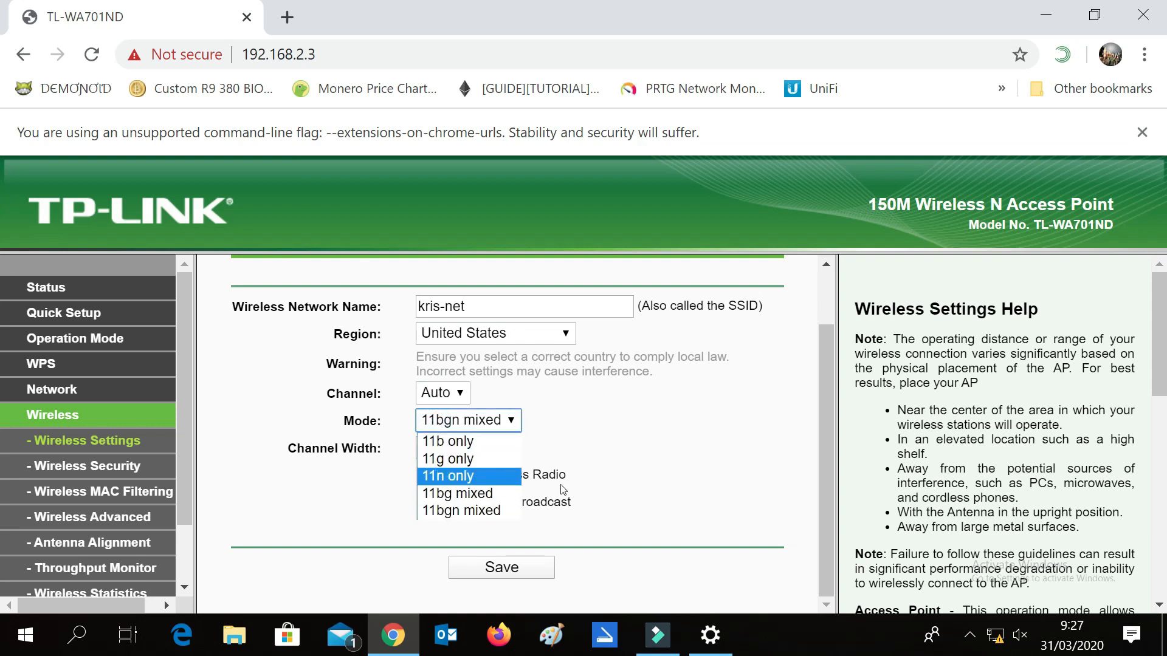
click(467, 493)
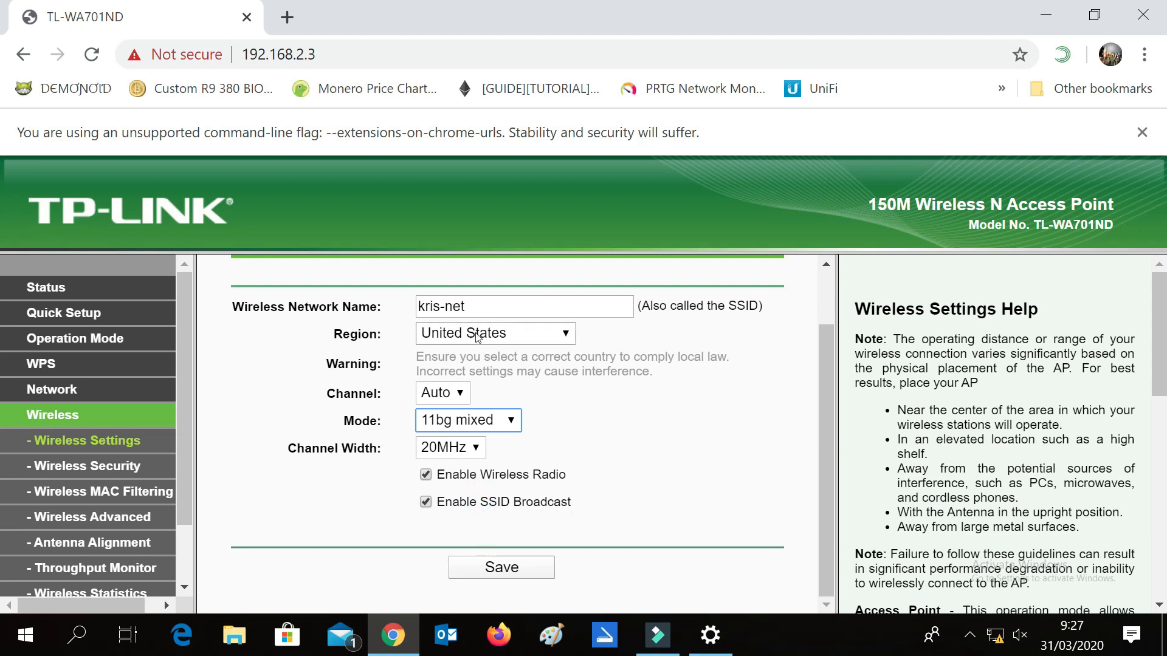
click(512, 568)
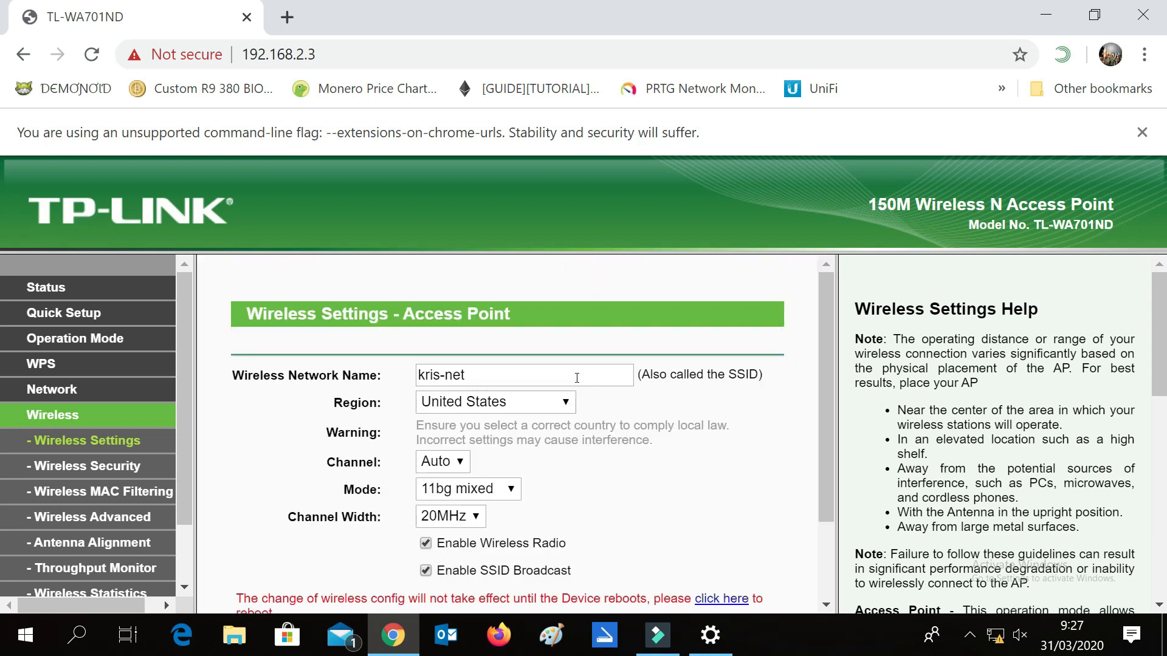
scroll(630, 377, down, 2)
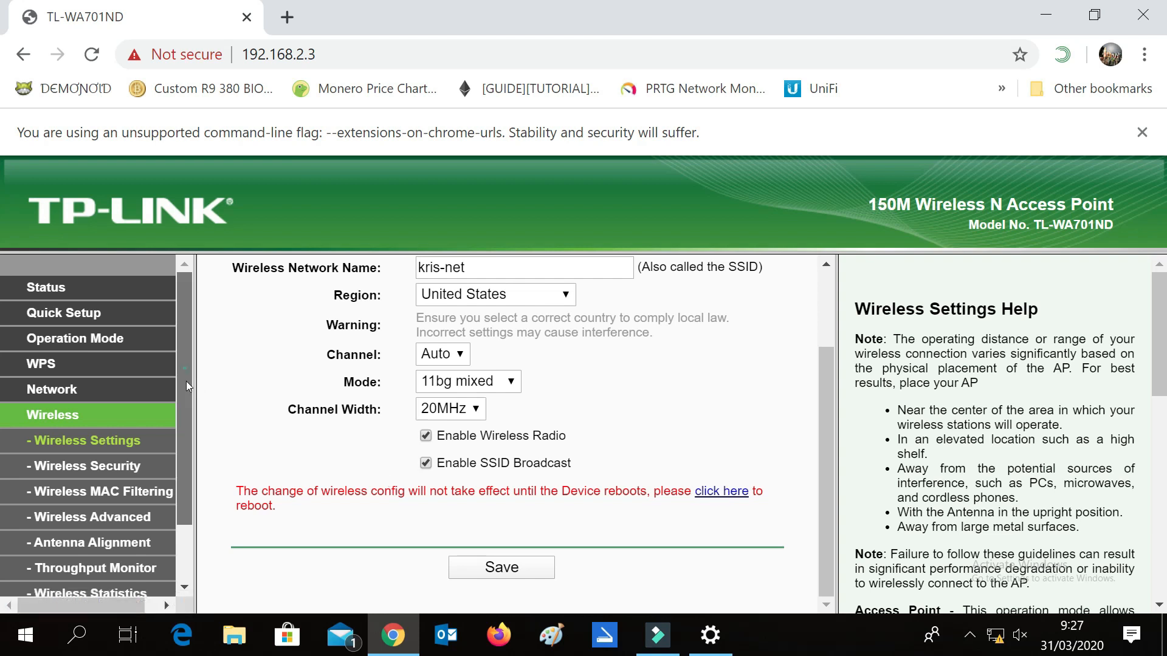
scroll(186, 381, down, 1)
drag(236, 491, 686, 490)
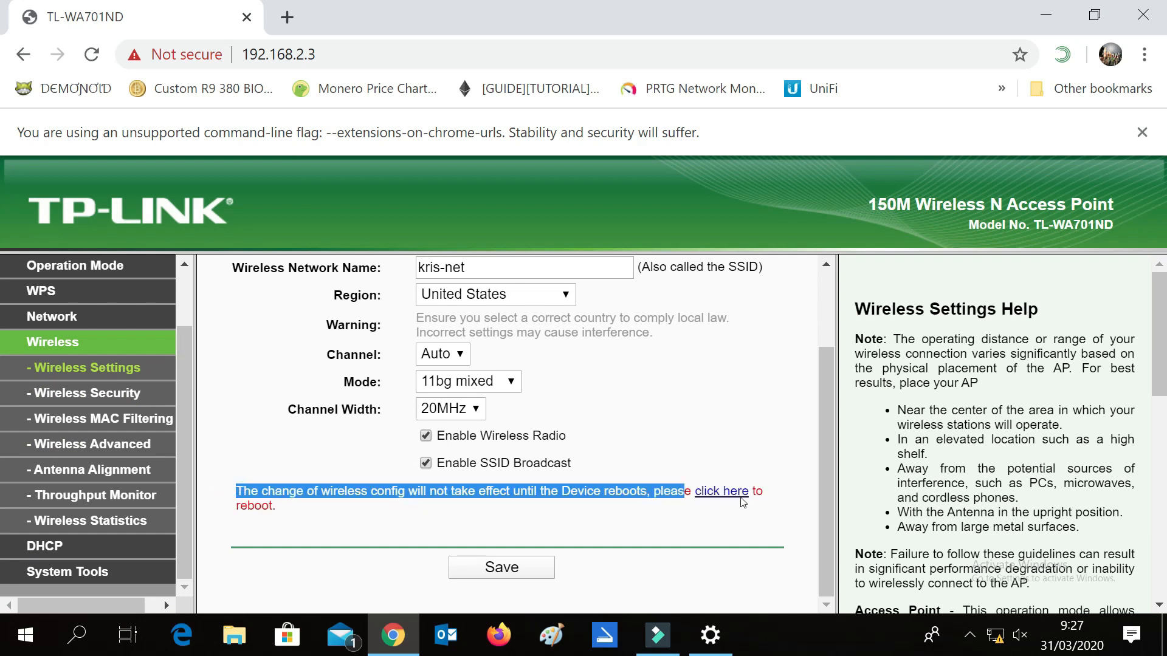
click(136, 396)
- Select WPA/WPA2 - Personal security with version WPA2-Personal and AES encryption
scroll(516, 384, down, 2)
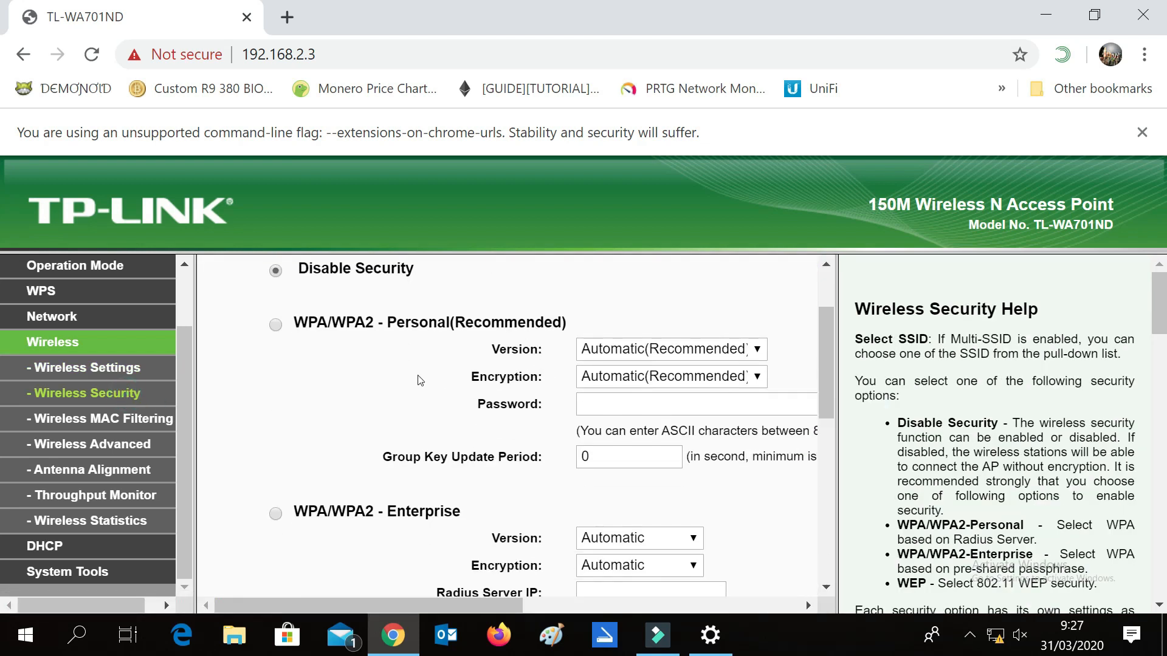
scroll(339, 353, down, 6)
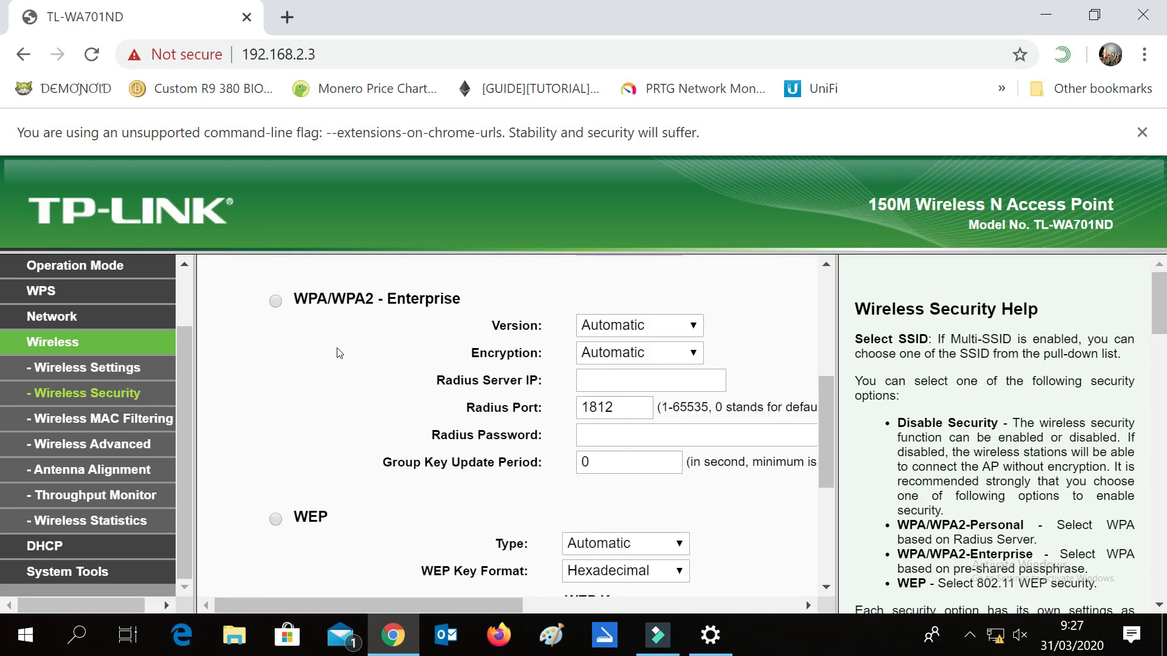
scroll(339, 353, up, 8)
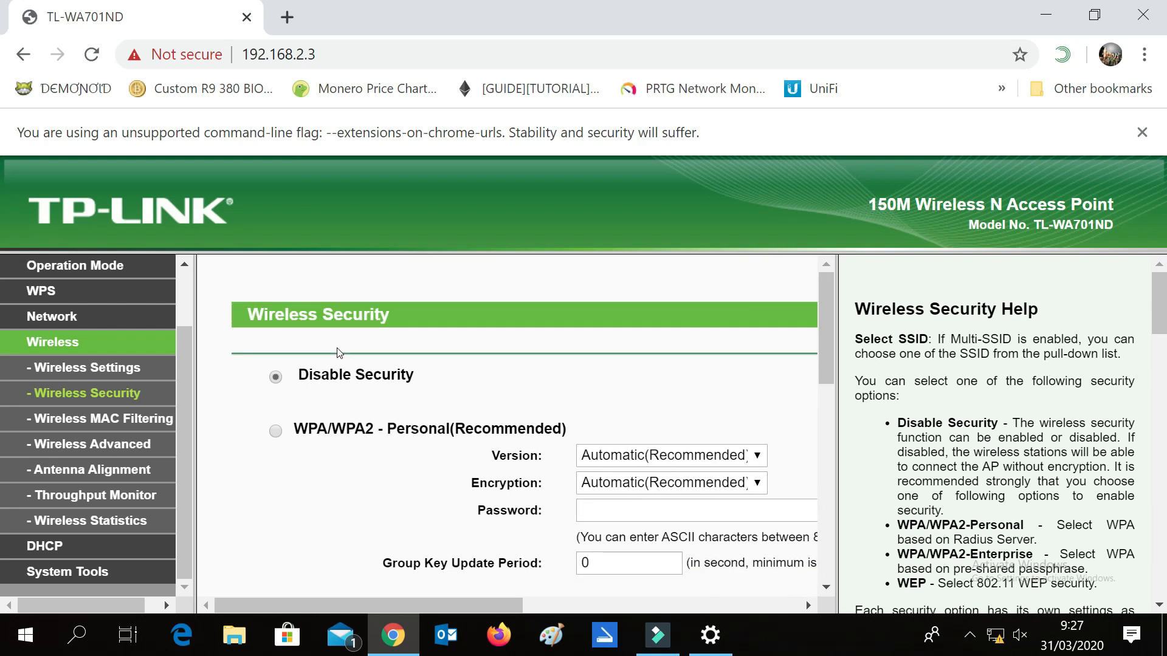
click(283, 433)
click(276, 432)
click(666, 462)
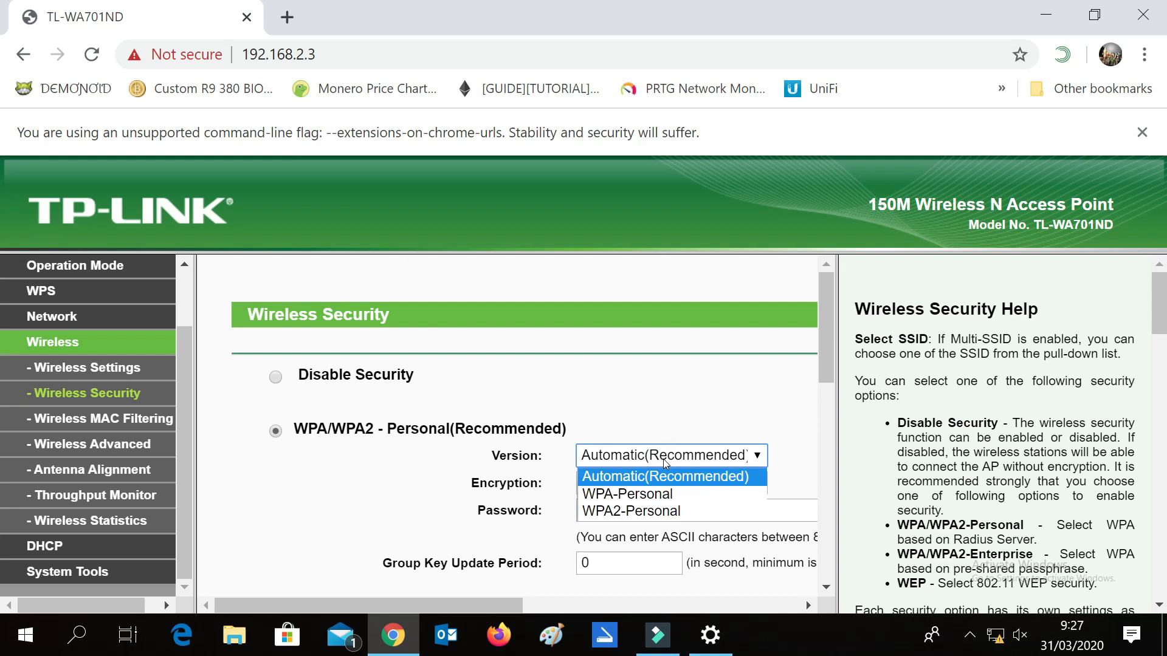
click(632, 511)
click(642, 489)
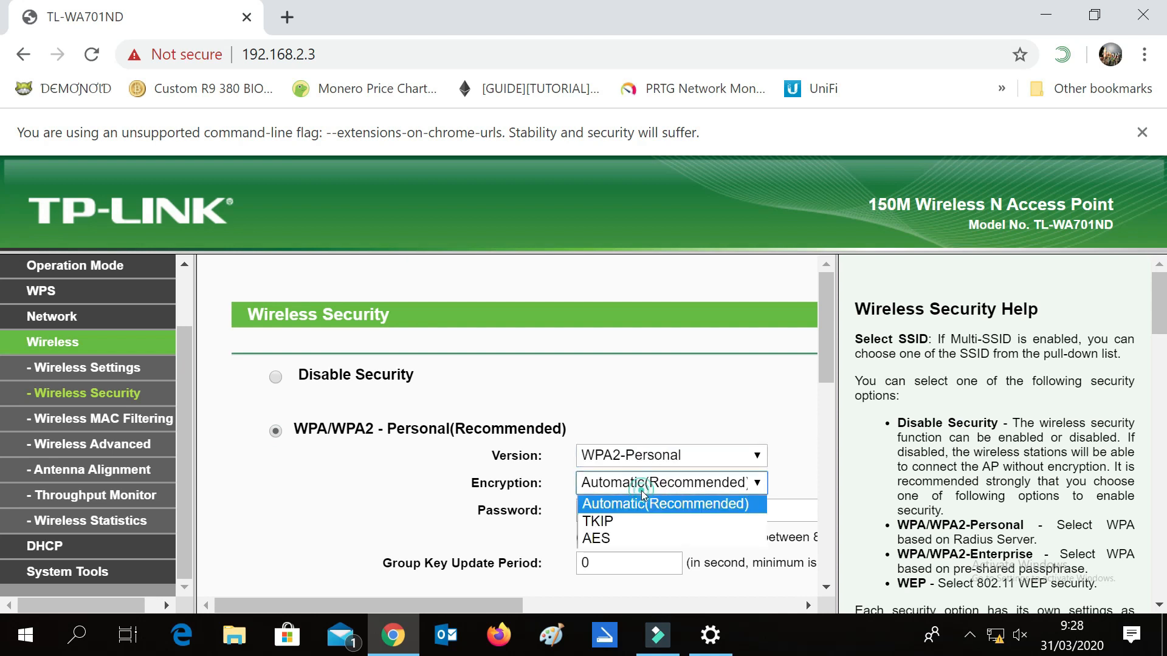
click(646, 537)
- Enter the new wireless password, save the security settings and acknowledge the reboot notice
click(644, 514)
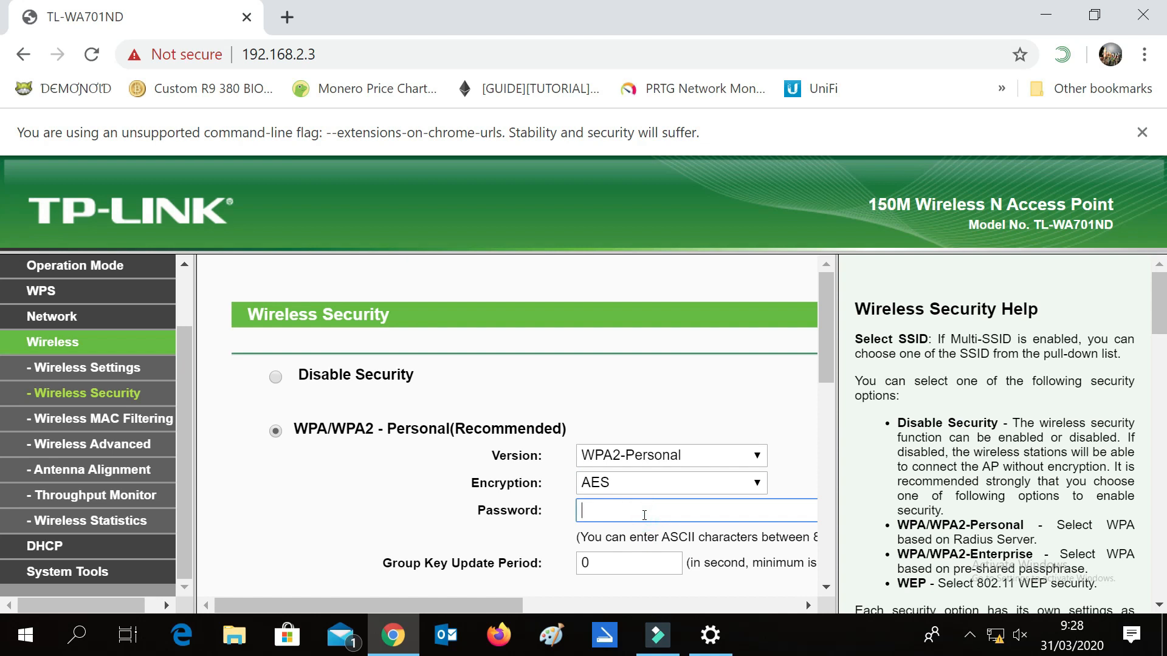
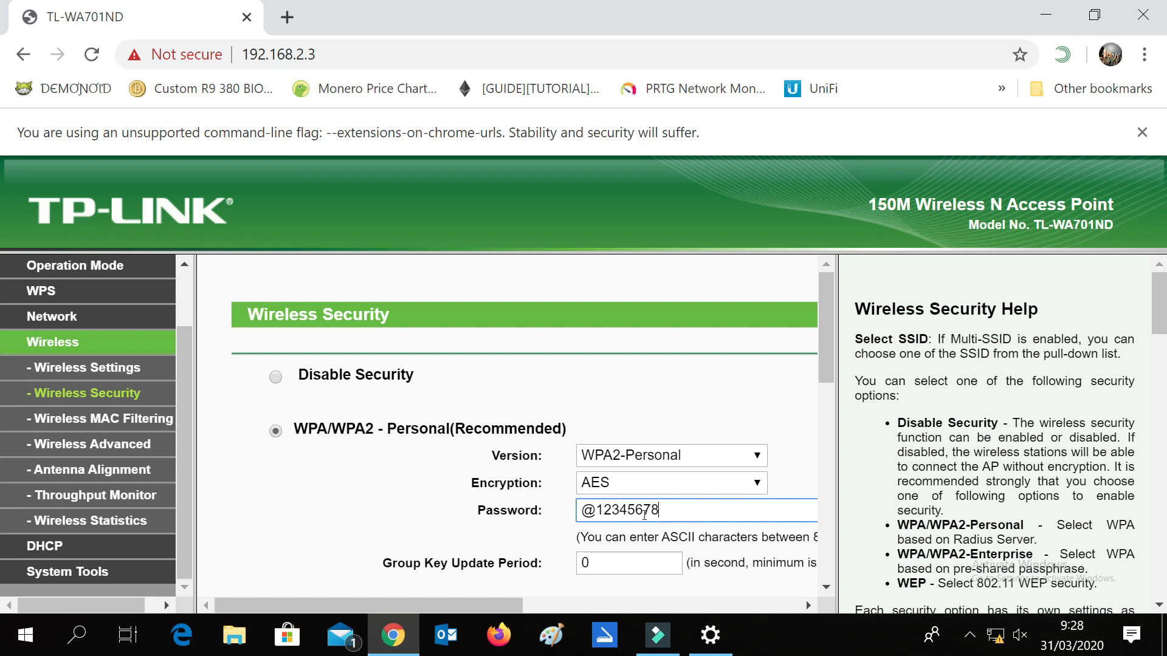
scroll(605, 448, down, 2)
scroll(576, 447, down, 8)
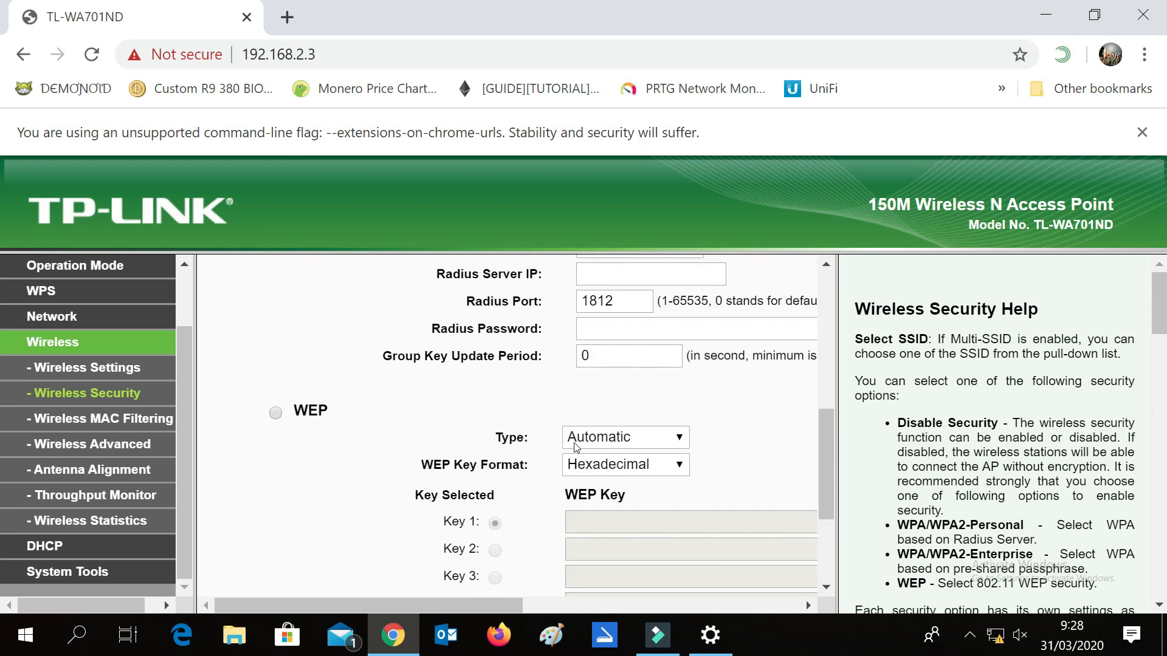
scroll(655, 535, up, 10)
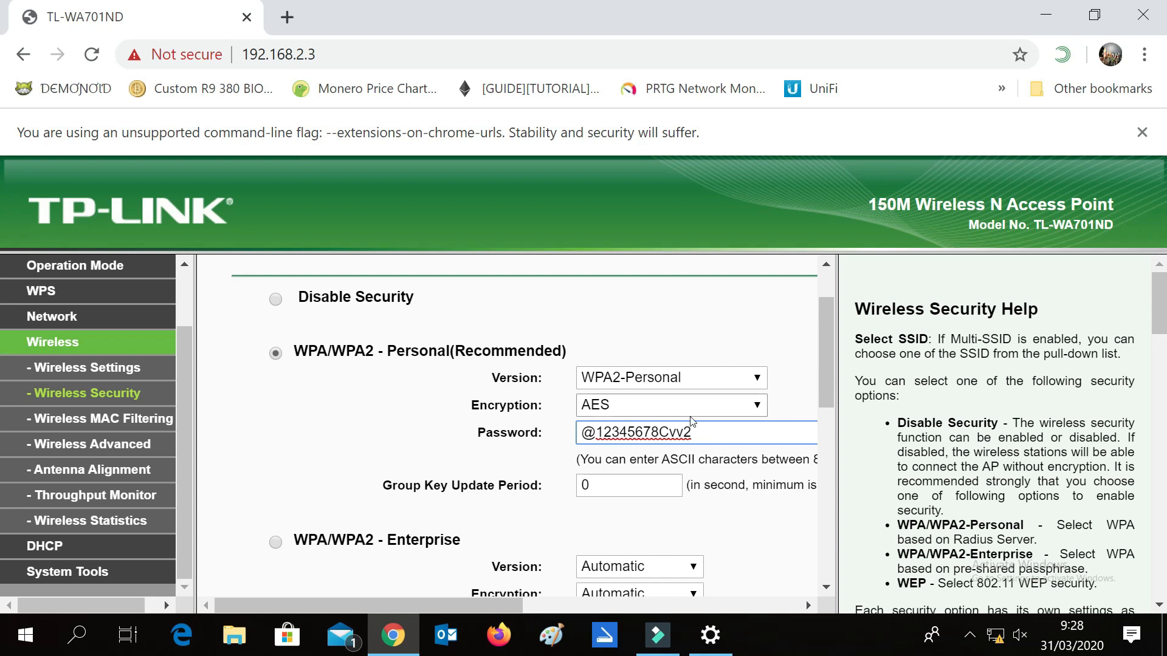
drag(828, 359, 864, 546)
click(680, 551)
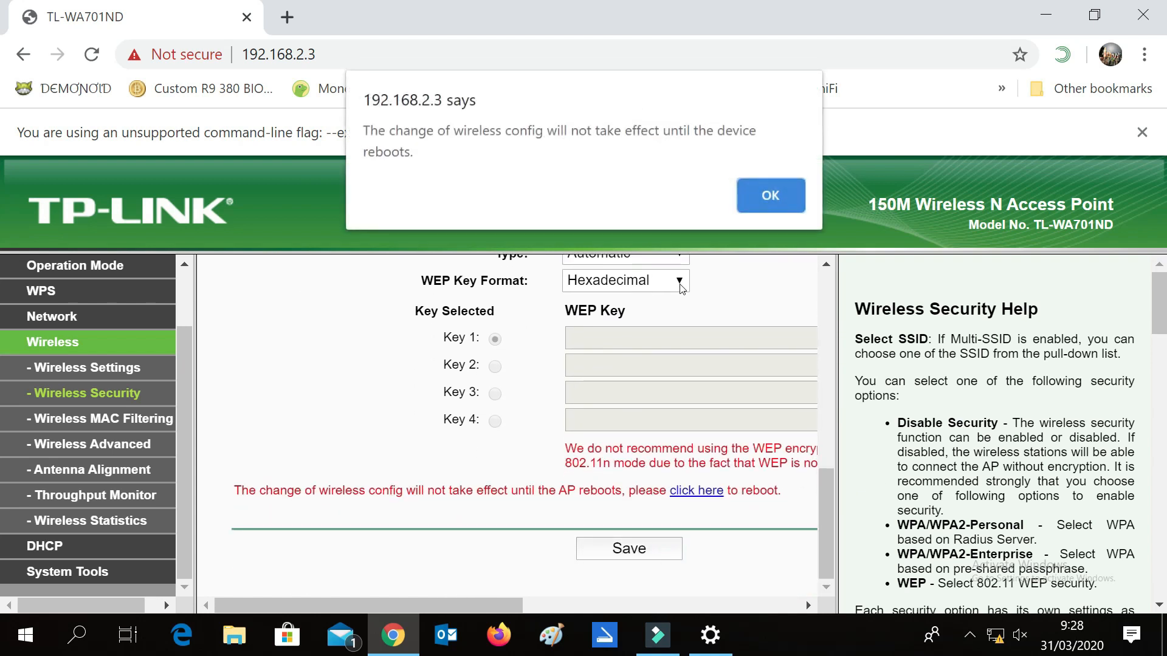
click(770, 197)
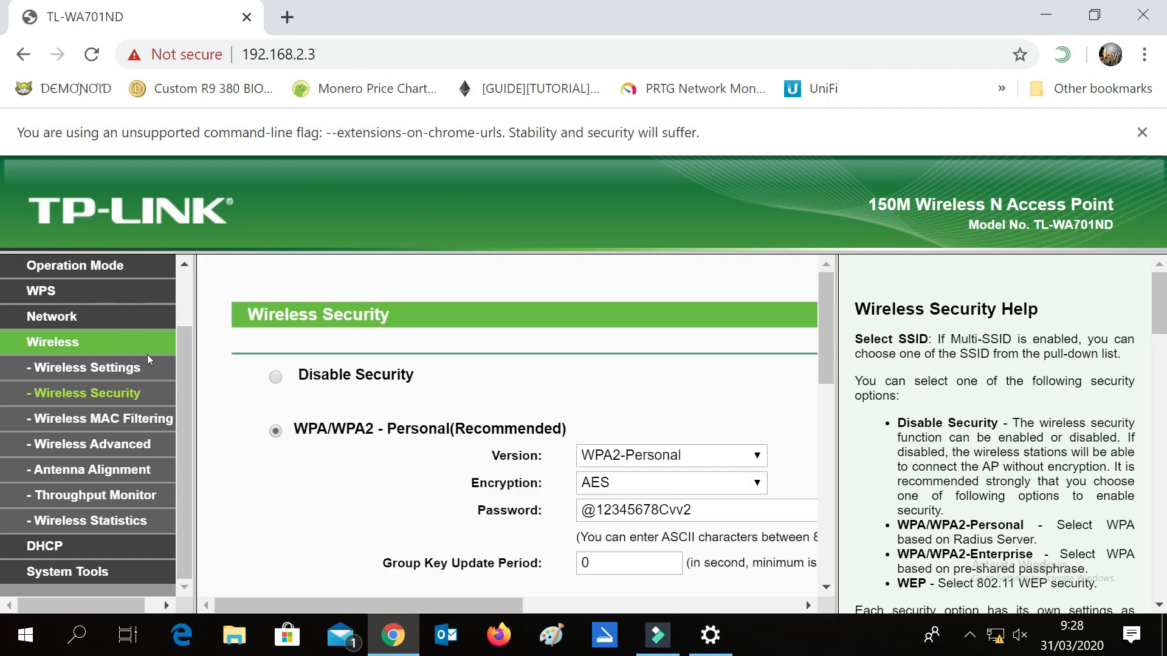
- Set the DHCP server to Disable and save the DHCP settings
click(45, 546)
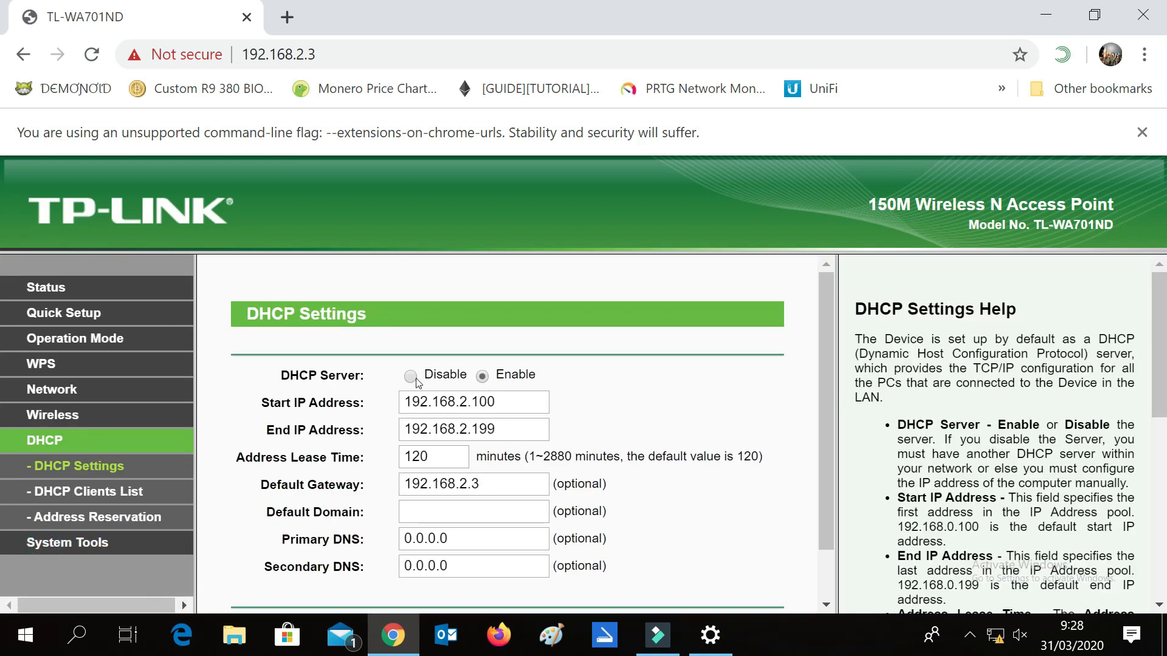
click(410, 376)
scroll(822, 370, down, 1)
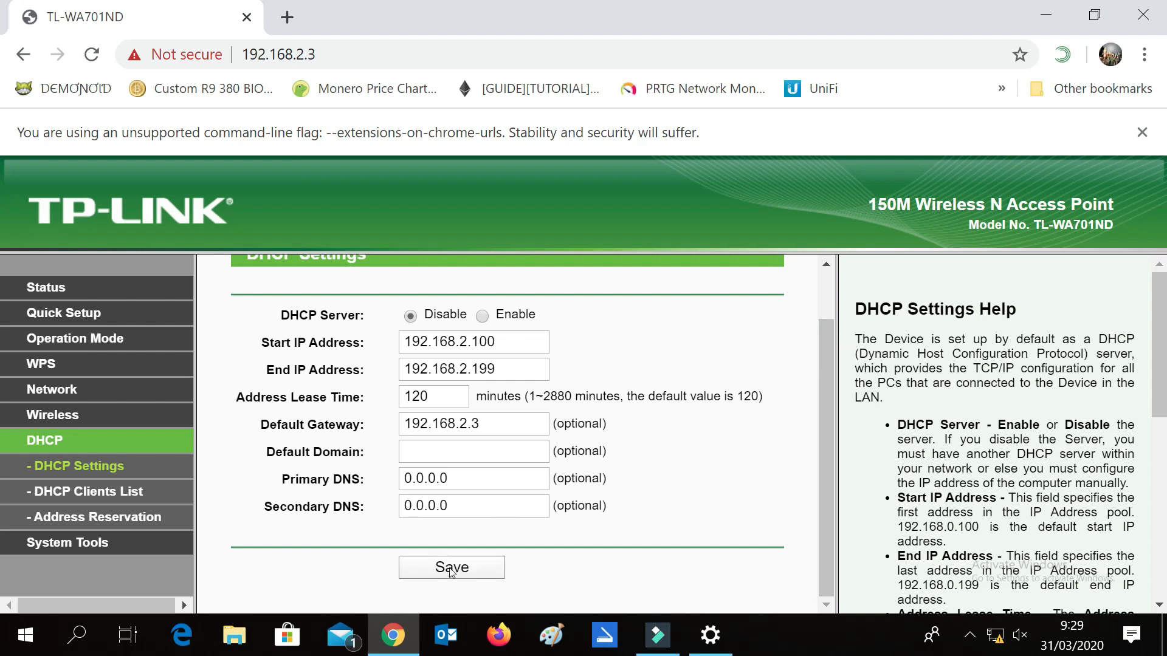
click(479, 574)
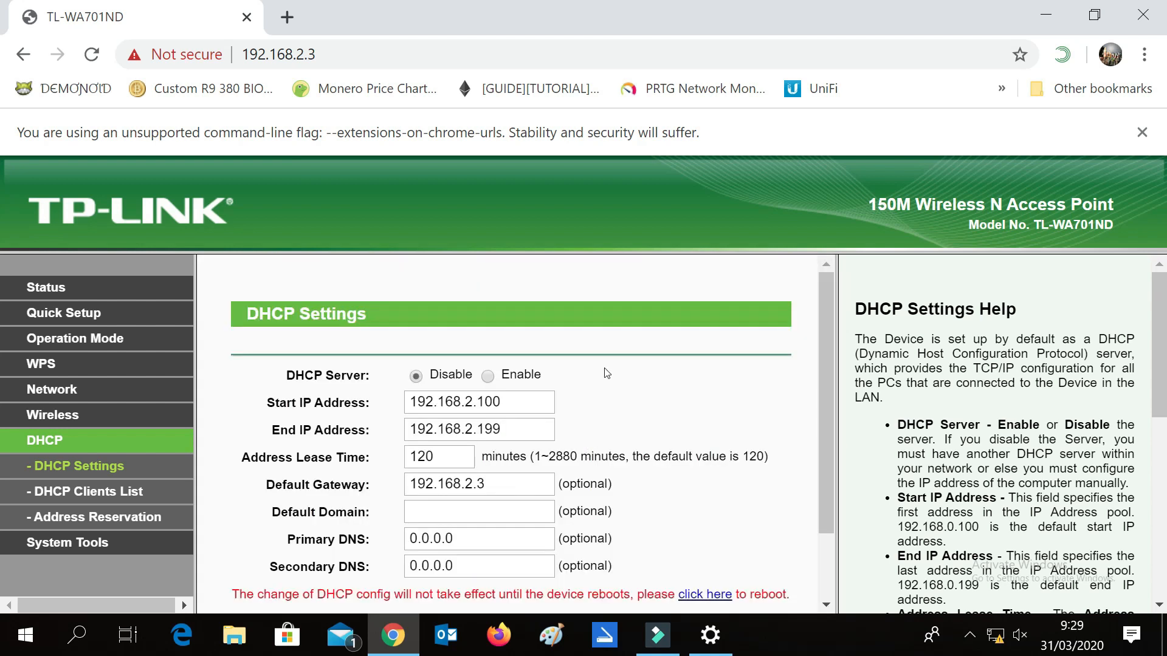
drag(832, 409, 829, 563)
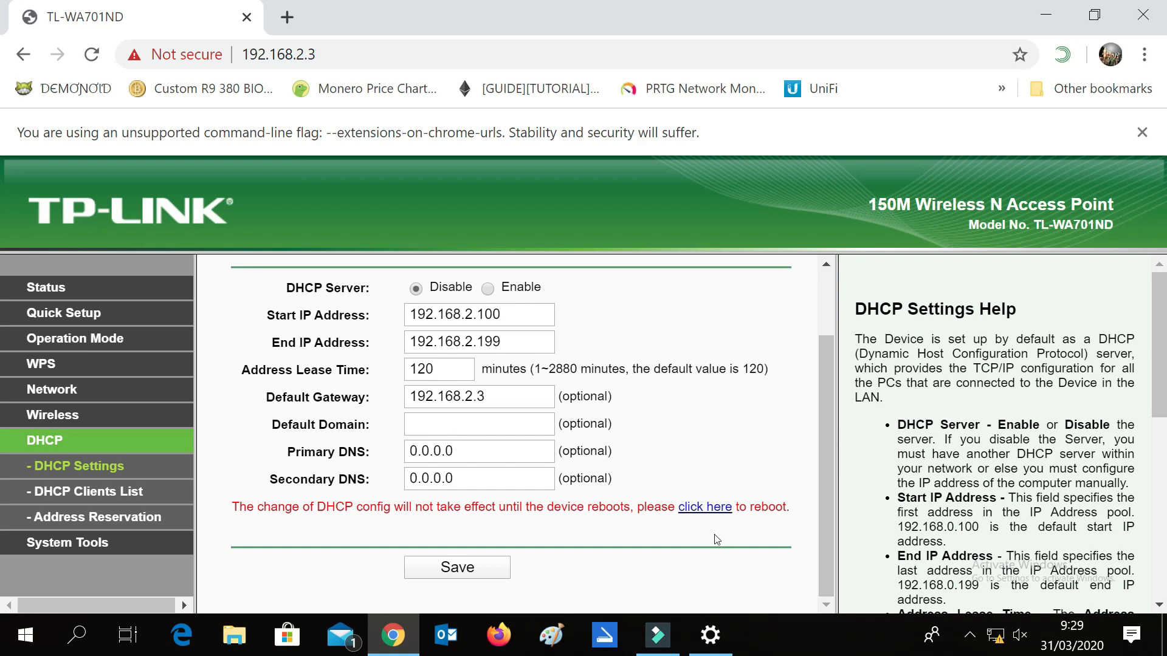
- Reboot the access point from the reboot page and confirm
click(705, 507)
click(461, 404)
click(686, 175)
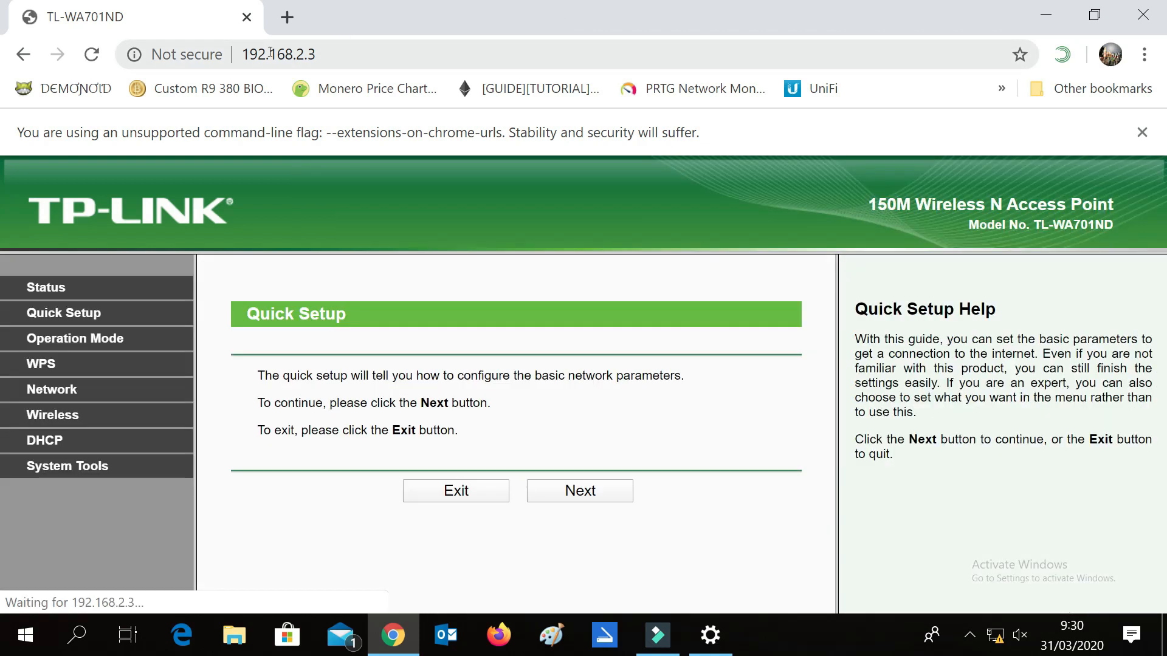
- Exit Quick Setup to the Status page showing IP 192.168.2.3, dismissing Chrome's warning bar
click(406, 493)
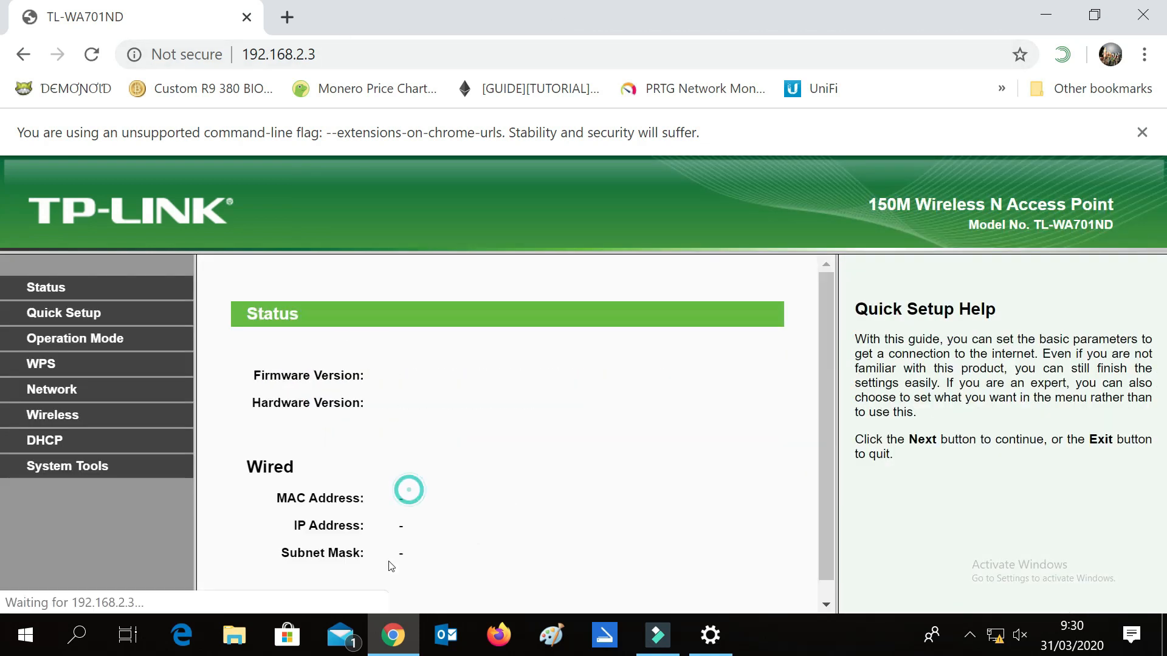
click(1142, 133)
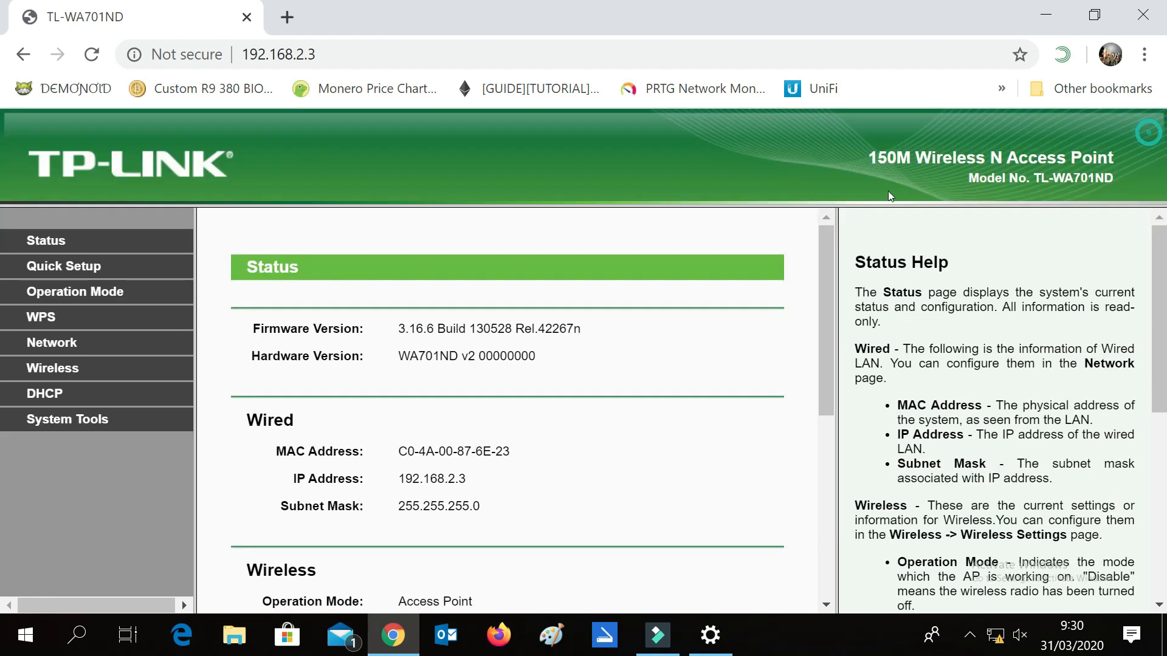
- Minimize Chrome, close the Ethernet settings window, and refresh the desktop twice
click(1045, 15)
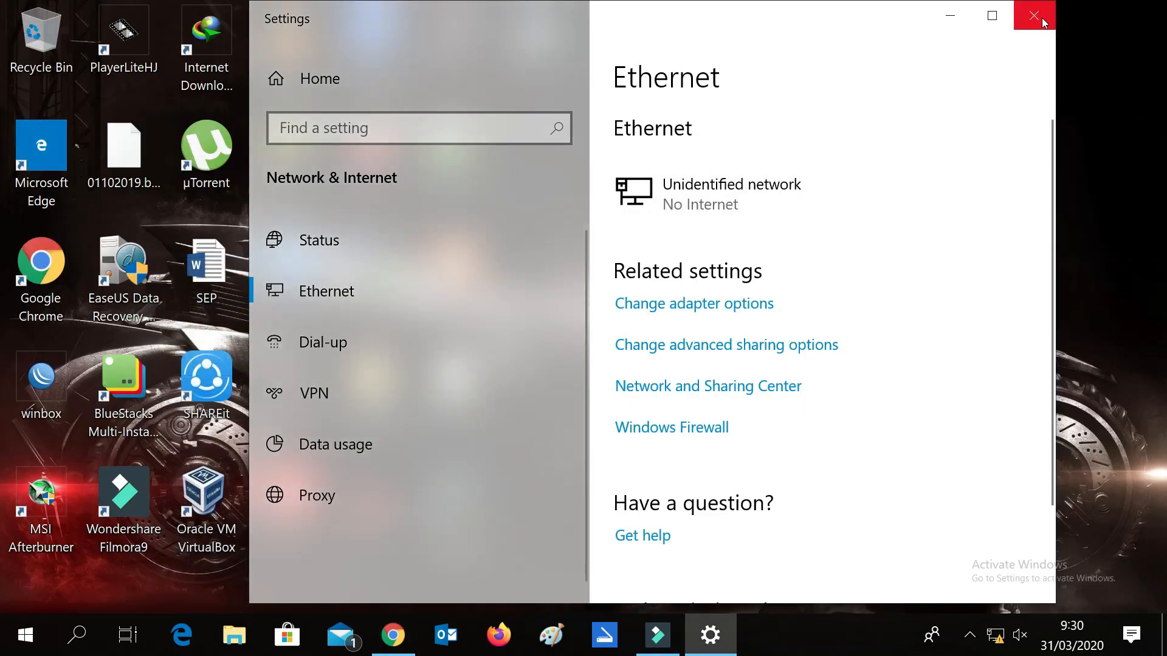
click(1034, 16)
right_click(723, 163)
click(765, 231)
right_click(723, 153)
click(771, 222)
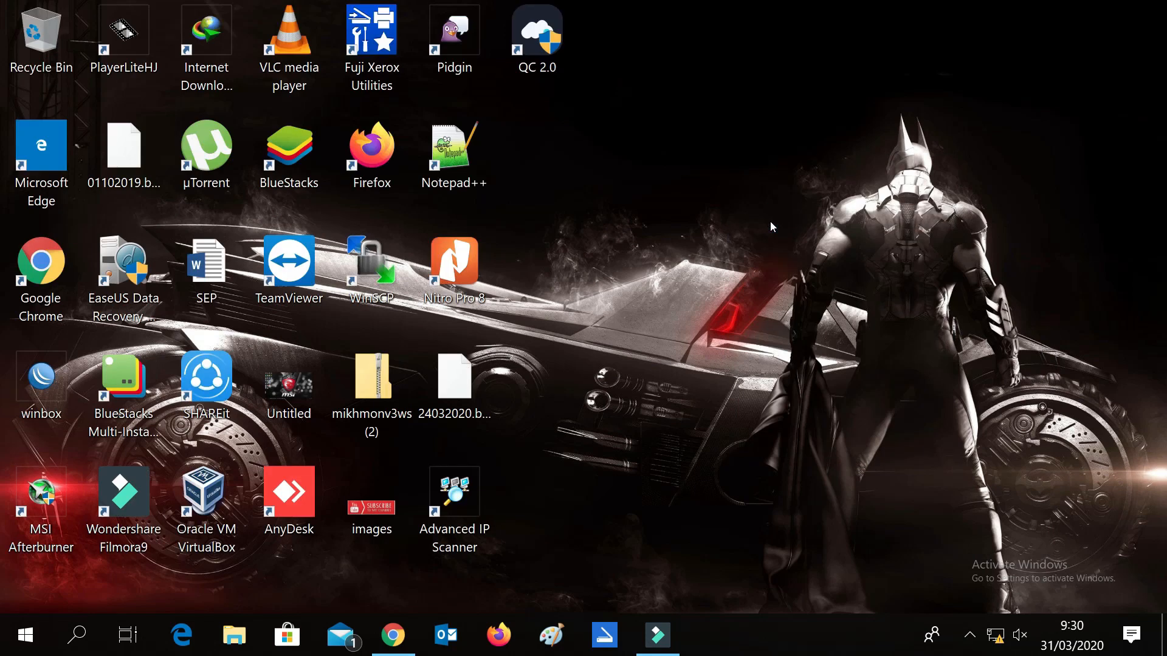
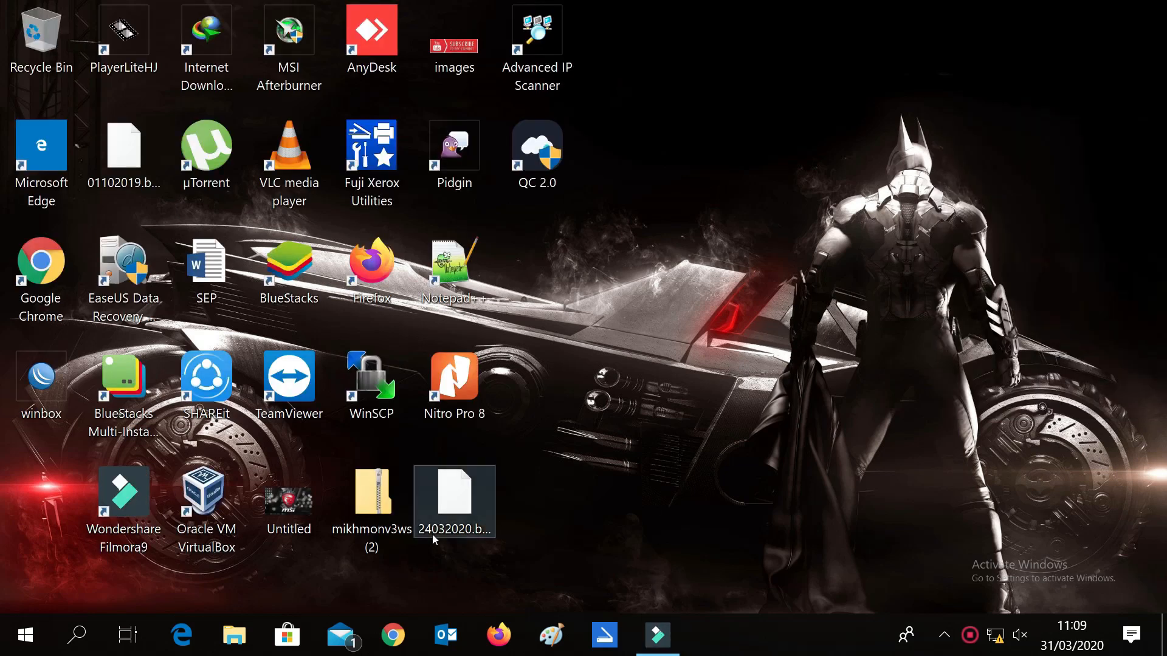
- Launch Google Chrome from the taskbar to get a blank new tab
click(392, 635)
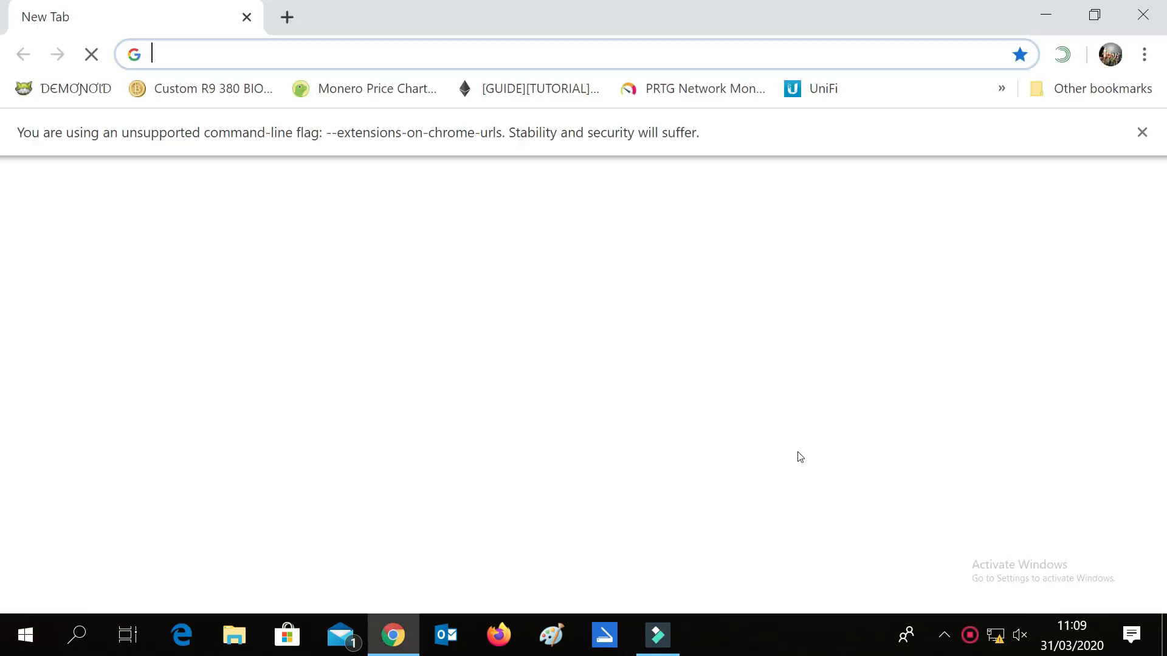
- Load Mikhmon by going to localhost in the address bar
click(358, 50)
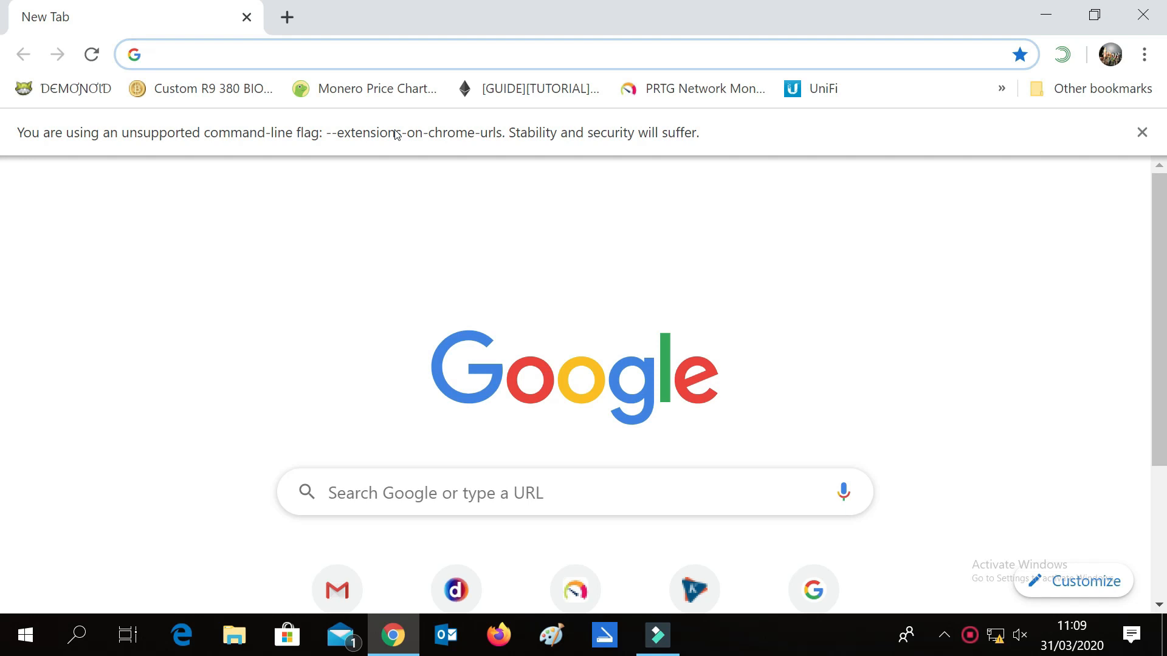
text(lo)
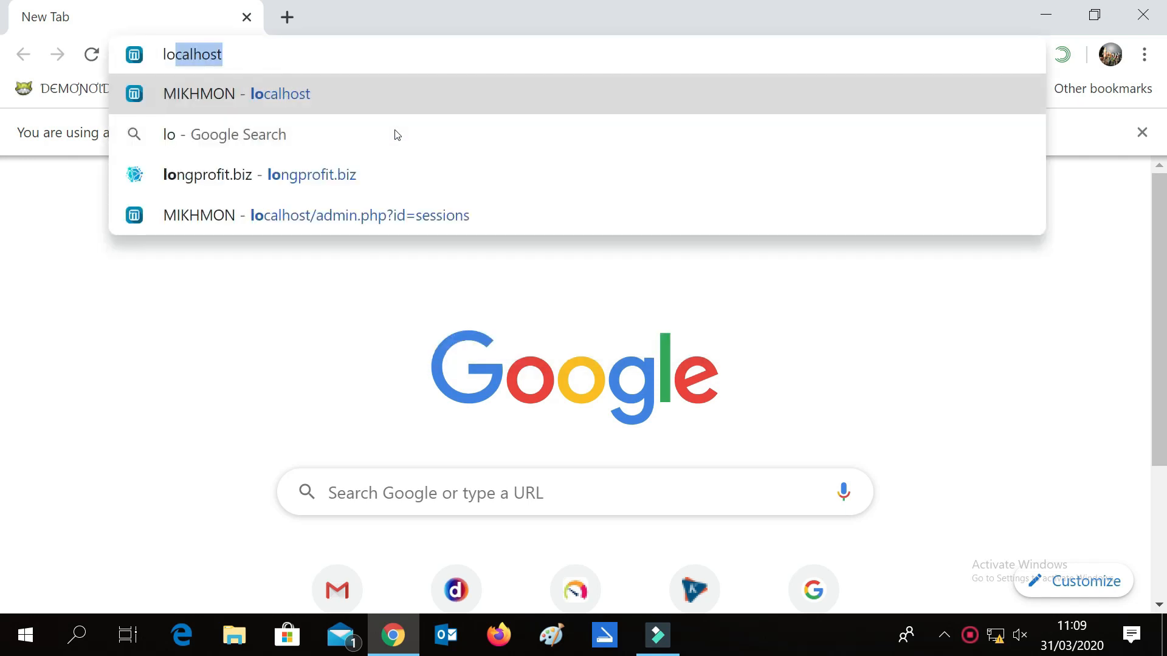
key(Return)
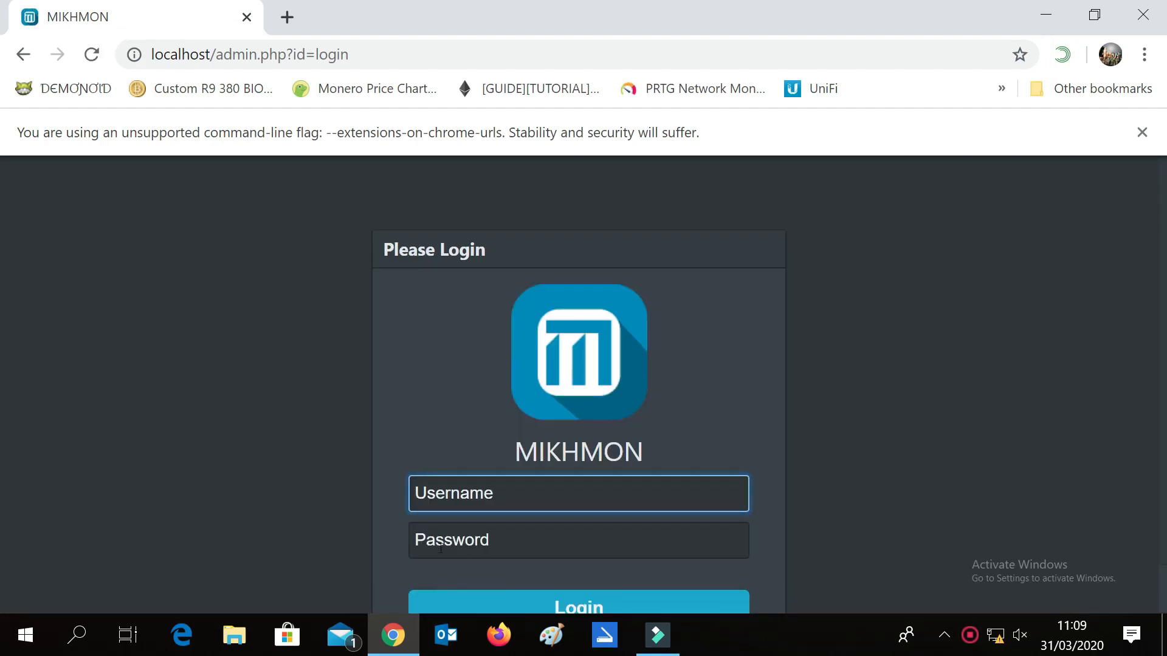
- Log in to Mikhmon with the admin username and password
click(469, 506)
key(Tab)
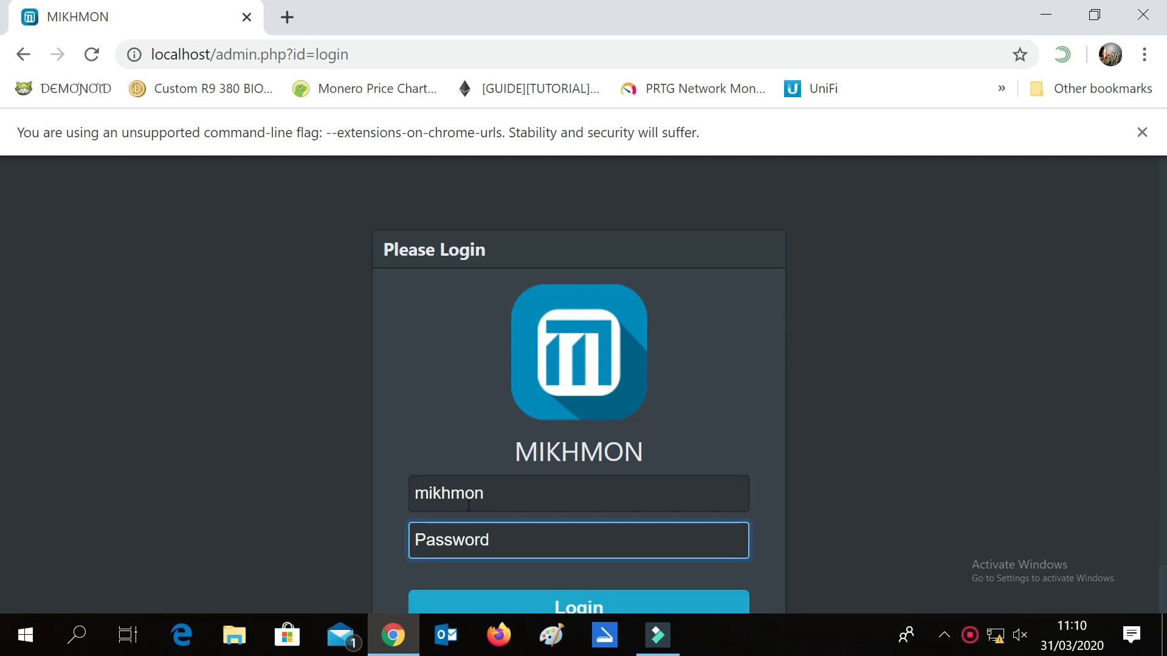
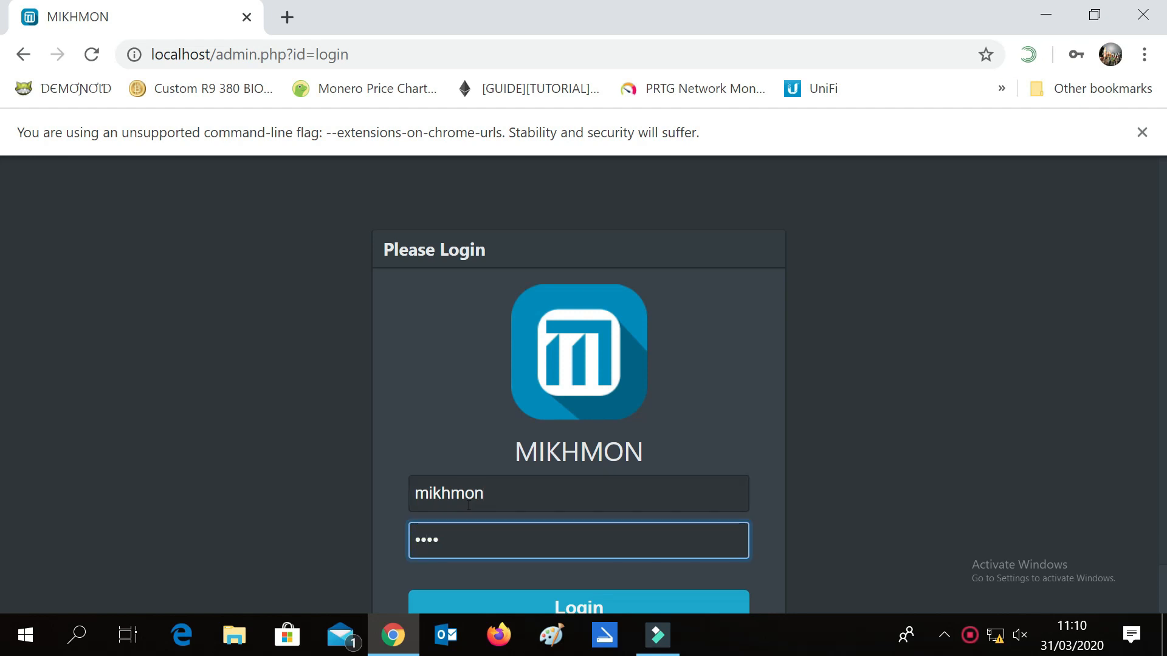
click(494, 594)
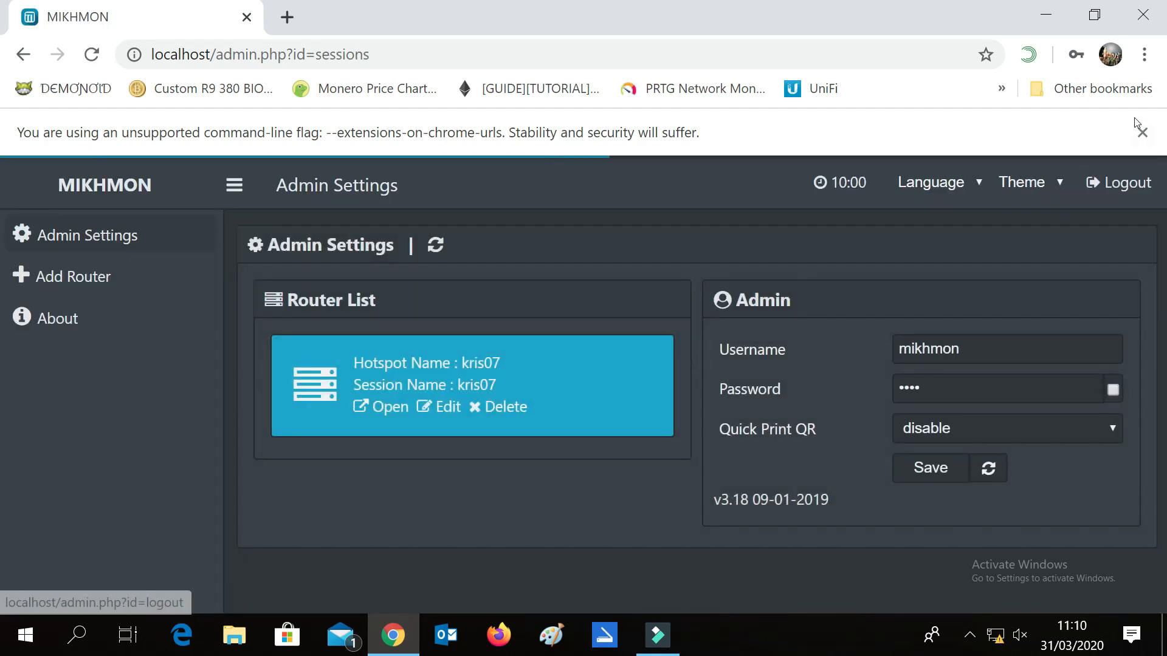
- Dismiss the command-line flag warning and open the kris07 router's dashboard
click(1142, 132)
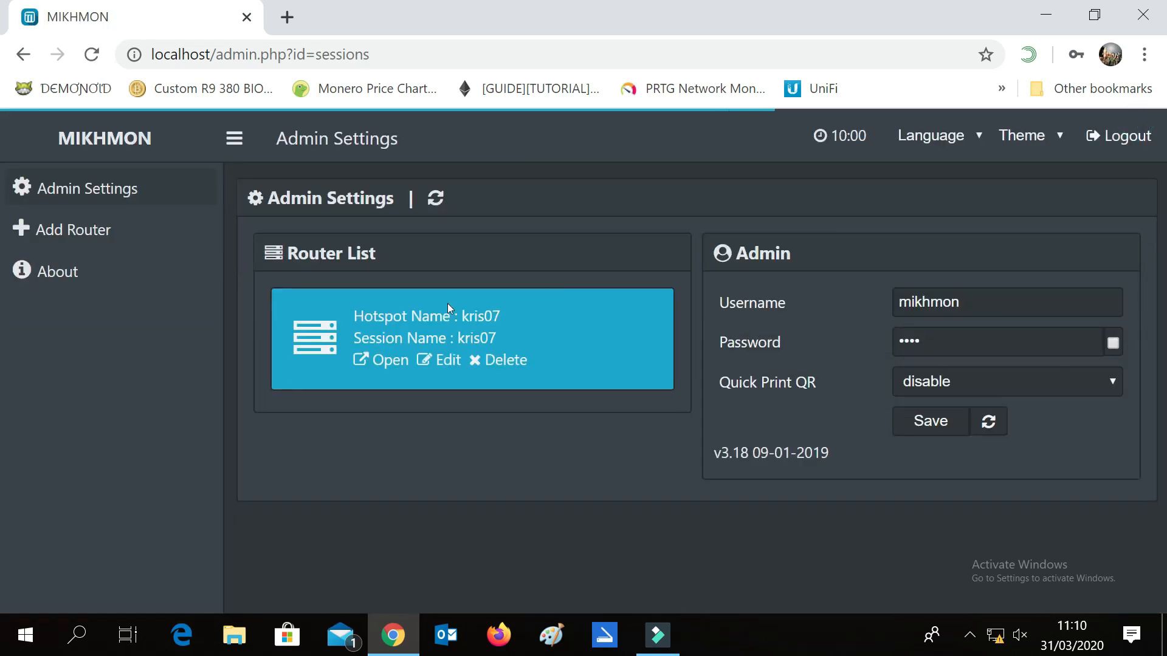
click(380, 360)
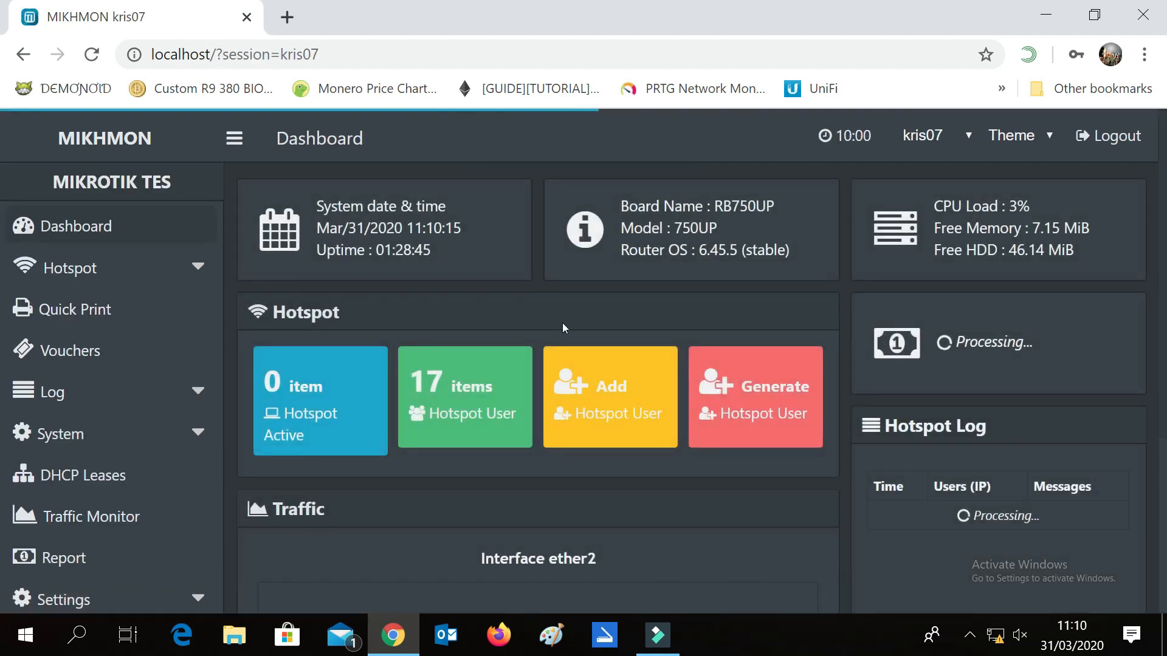
scroll(596, 219, down, 5)
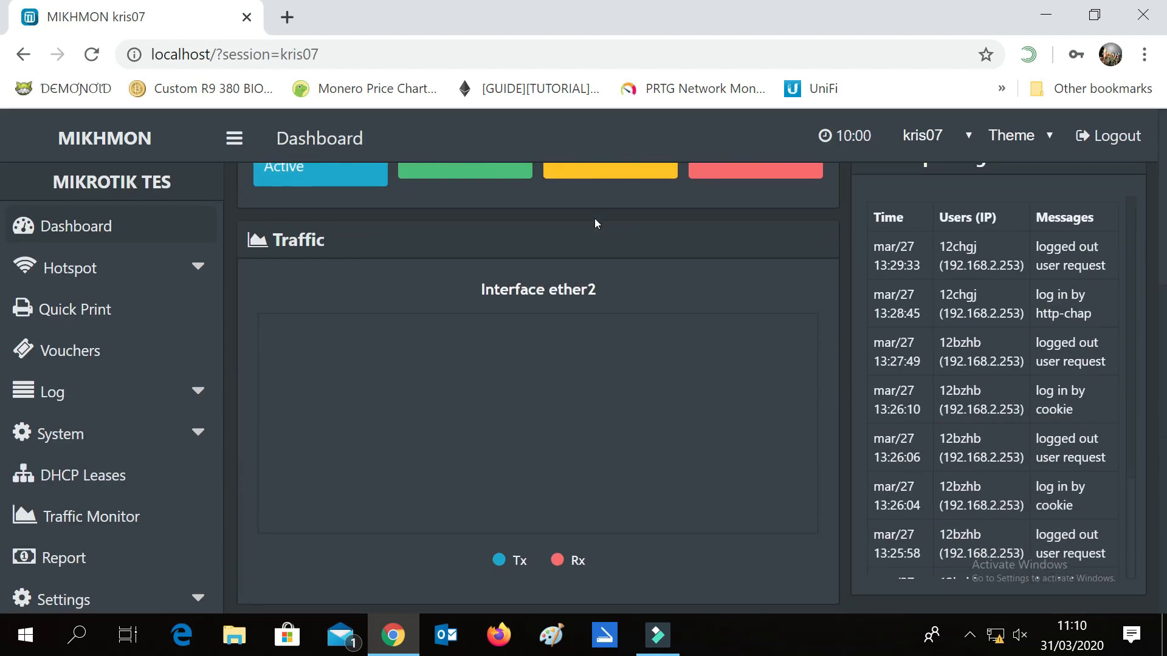
scroll(595, 218, up, 5)
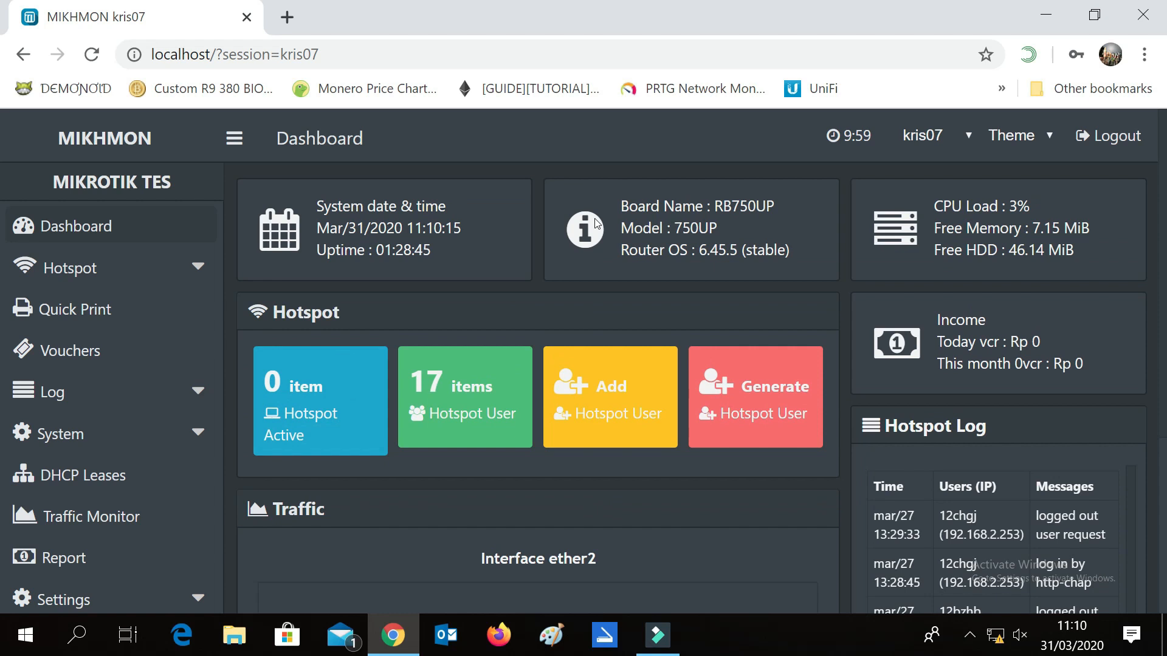
- Open Hotspot > Users > User List and scroll through the users
click(77, 281)
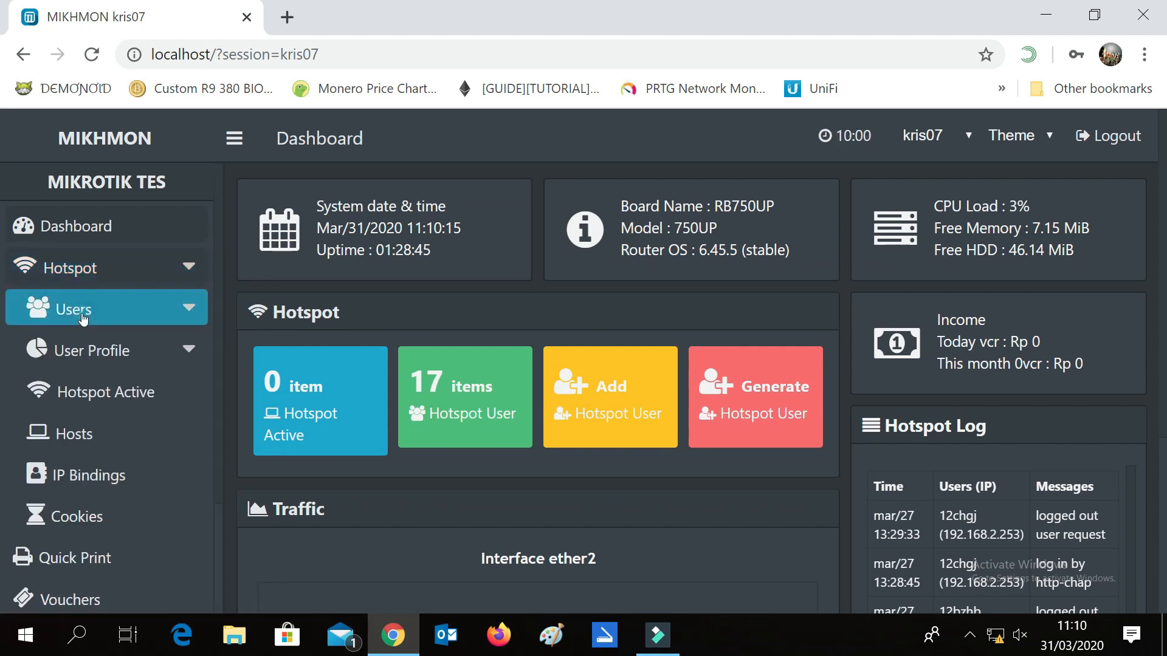
click(76, 310)
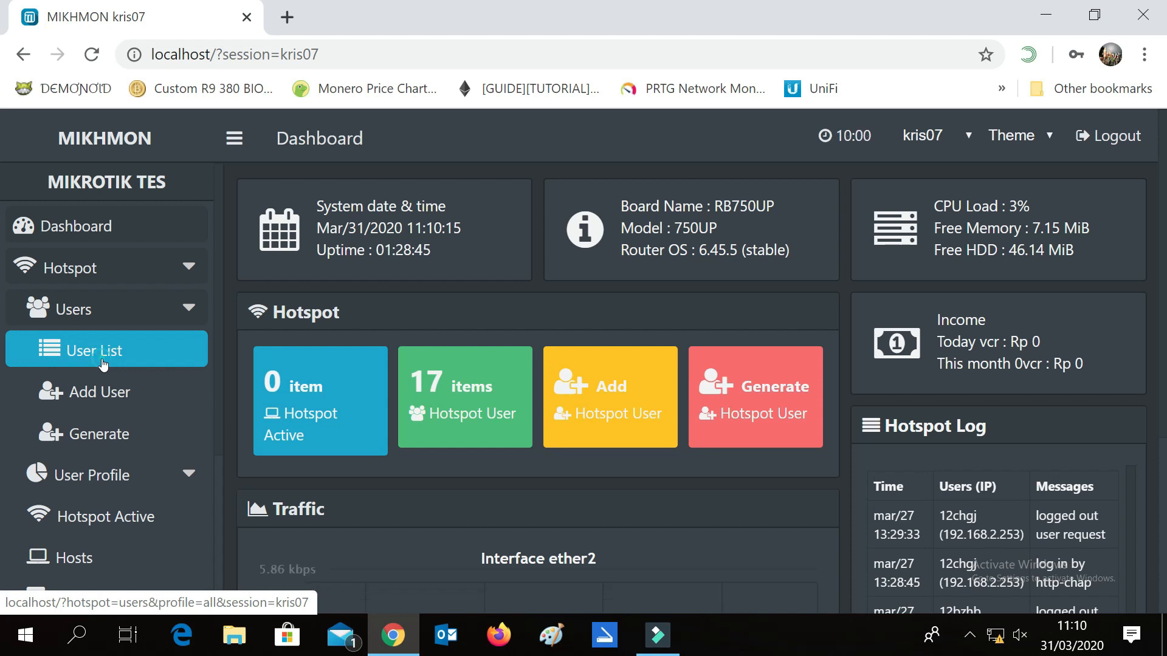
click(103, 362)
scroll(487, 333, down, 3)
scroll(486, 333, up, 3)
scroll(570, 414, down, 3)
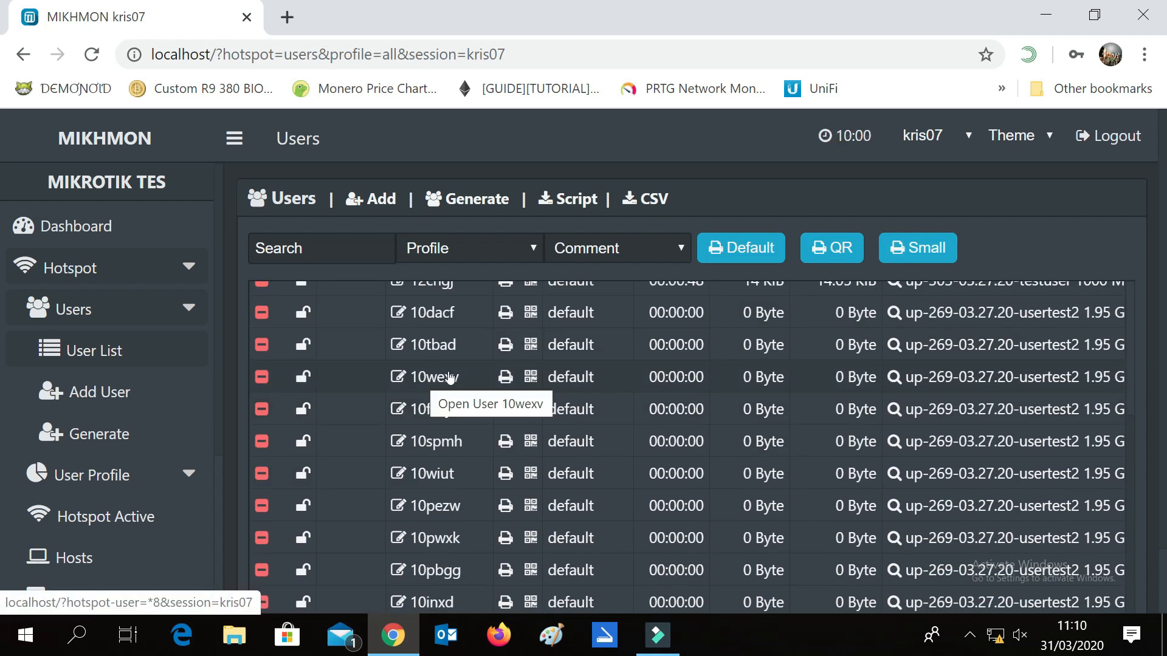
- Open one user's printable voucher, maximize its window, and cancel the Print dialog
click(505, 376)
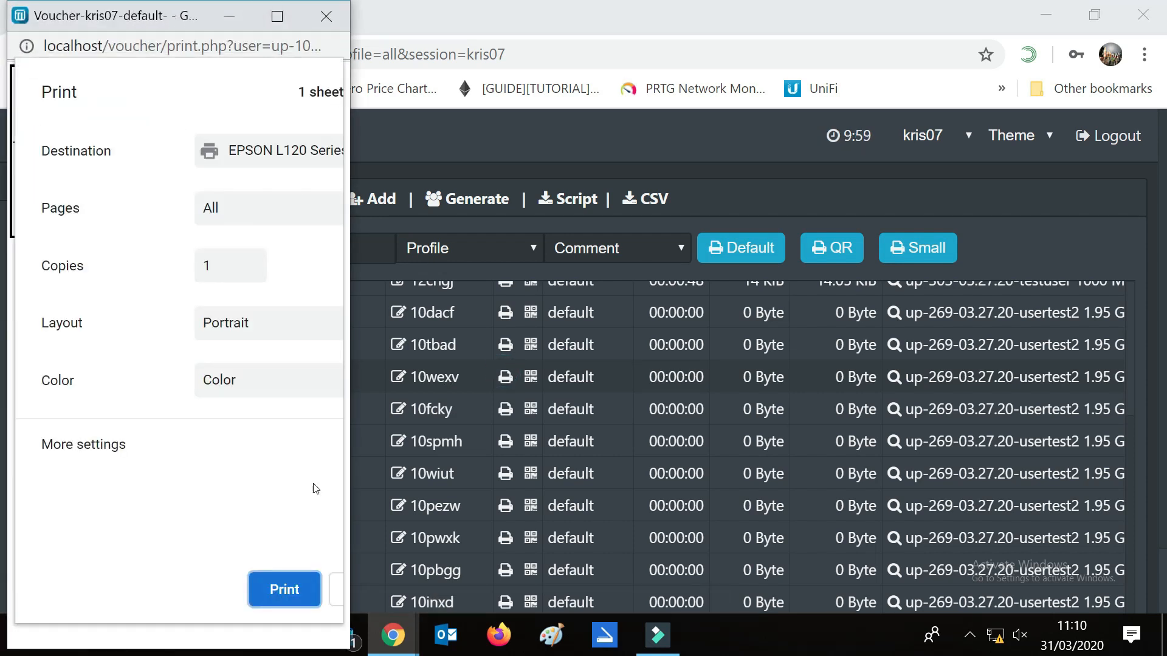
drag(204, 17, 694, 5)
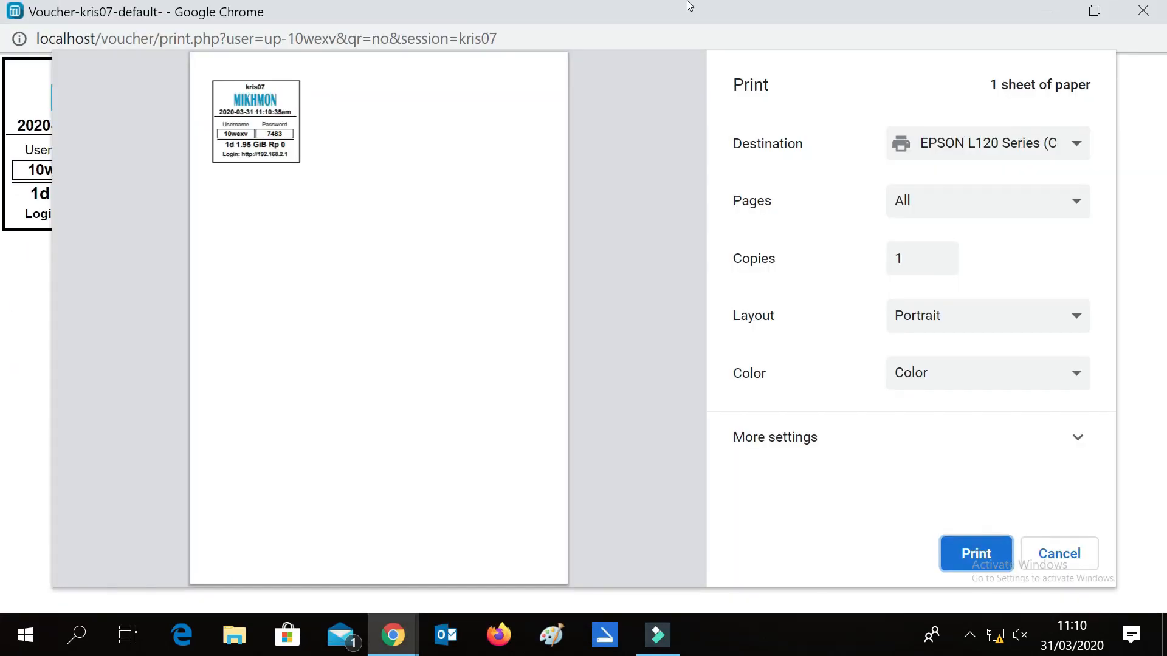
click(1058, 556)
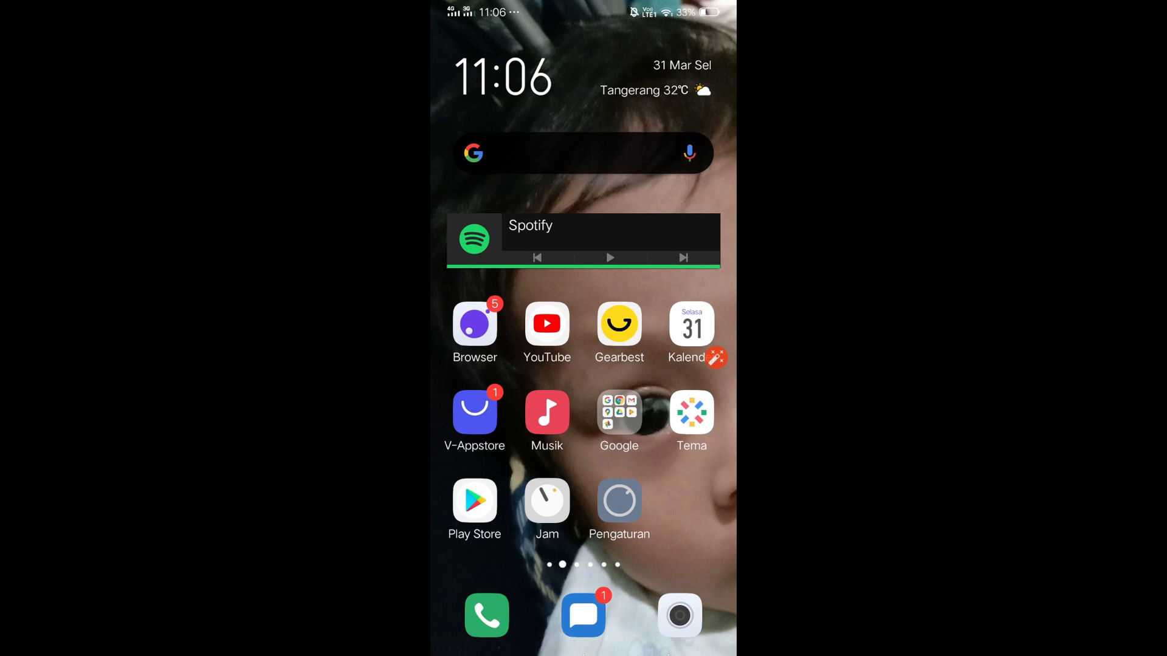
- Connect the phone's Wi-Fi to kris-net and review its connection details
drag(499, 654, 498, 462)
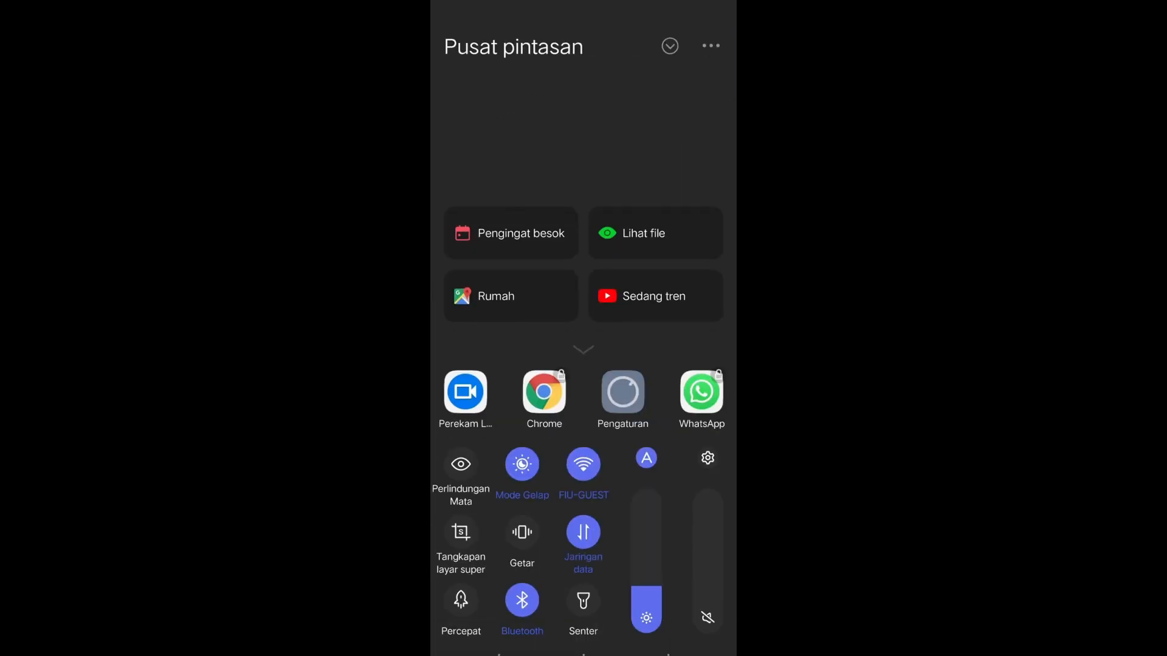
click(583, 465)
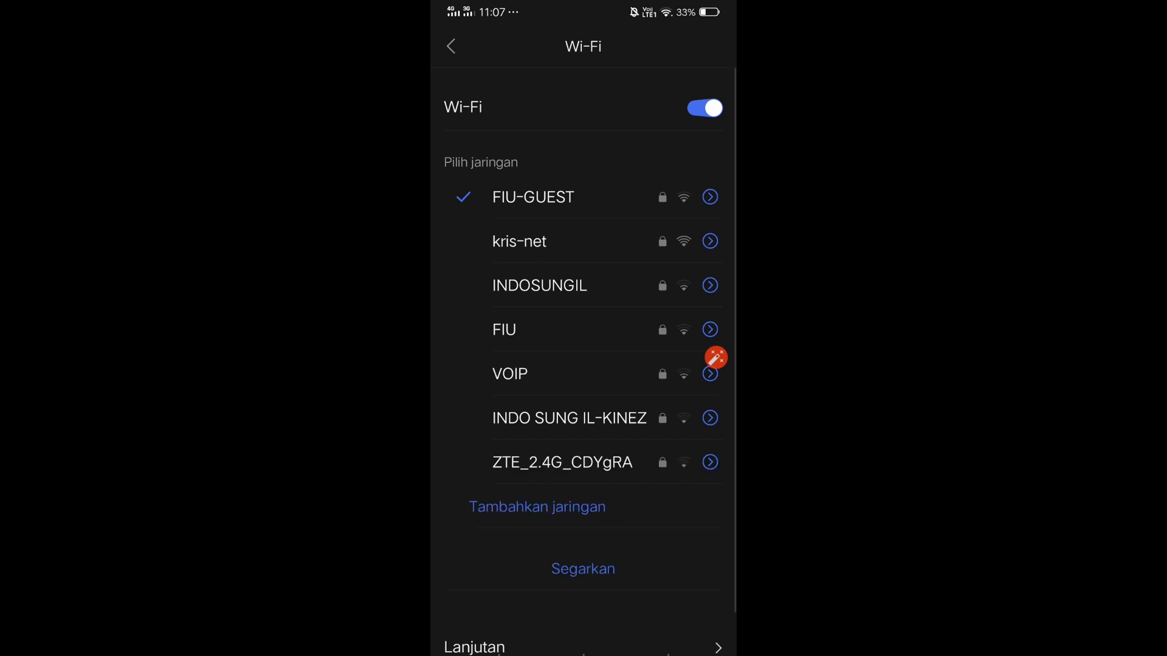
click(520, 241)
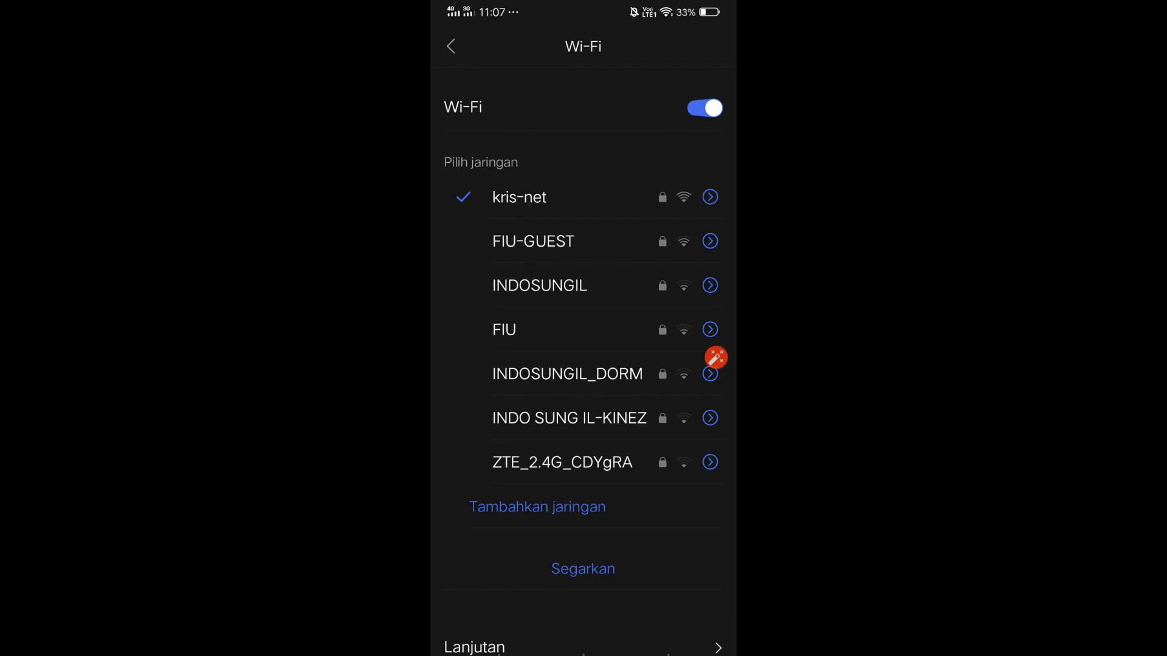
click(710, 197)
scroll(583, 328, down, 1)
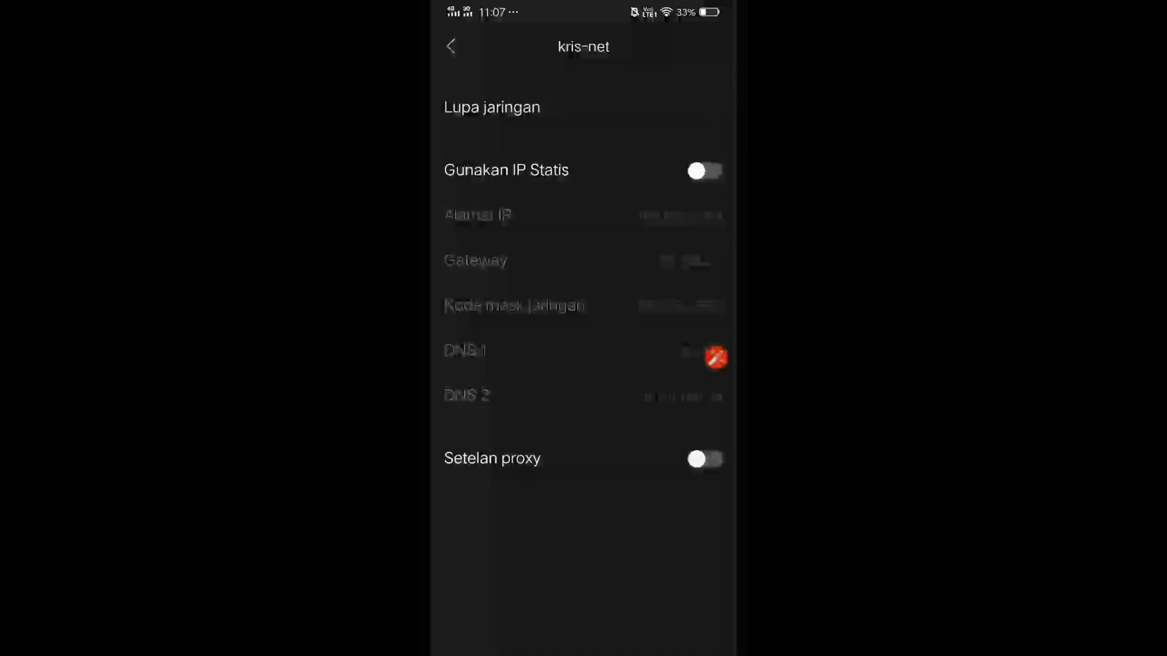
- Go to the phone's home screen and launch Chrome from the Google folder
key(Home)
click(619, 415)
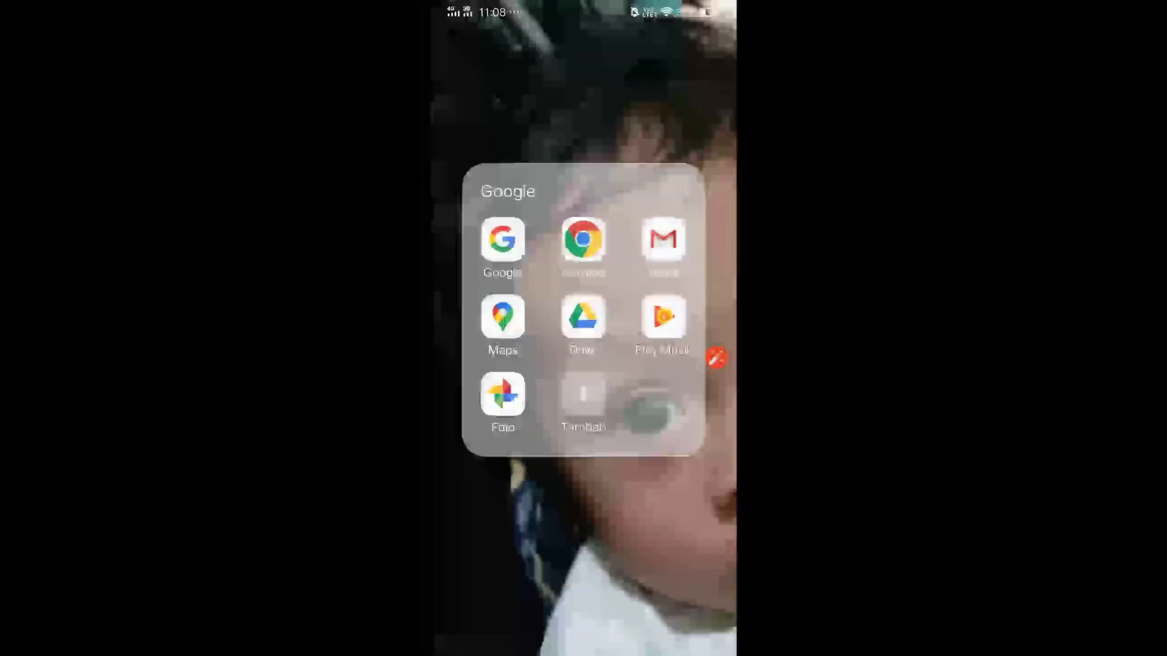
click(582, 239)
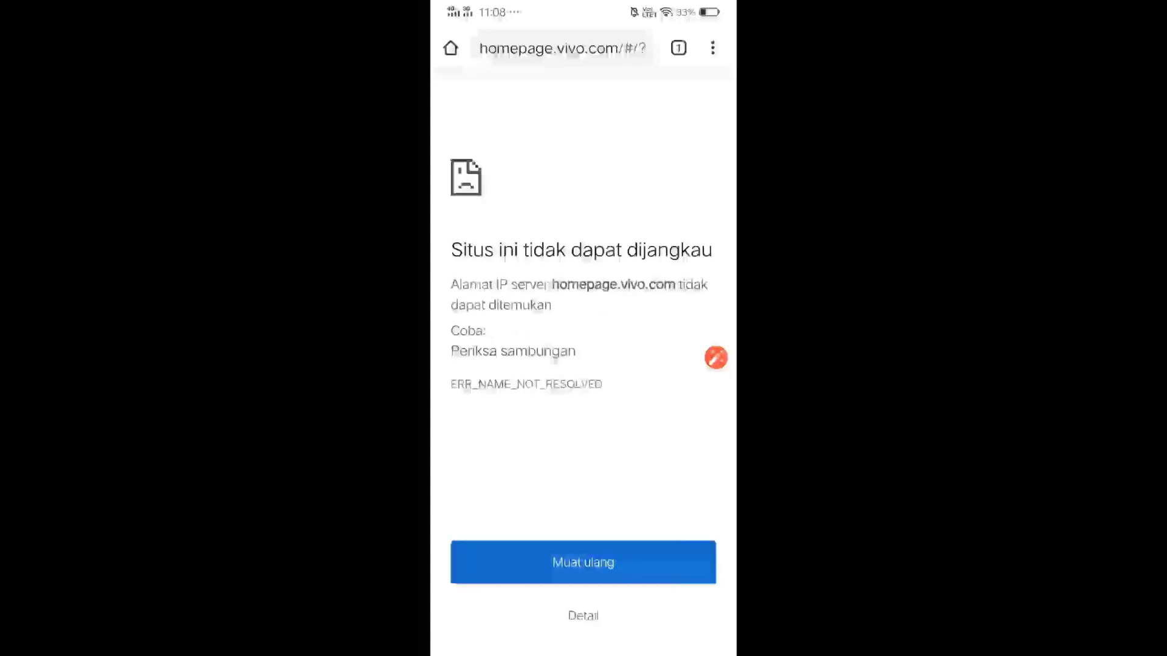
- Load the hotspot login page at 192.168.2.1 in the phone's Chrome
click(562, 48)
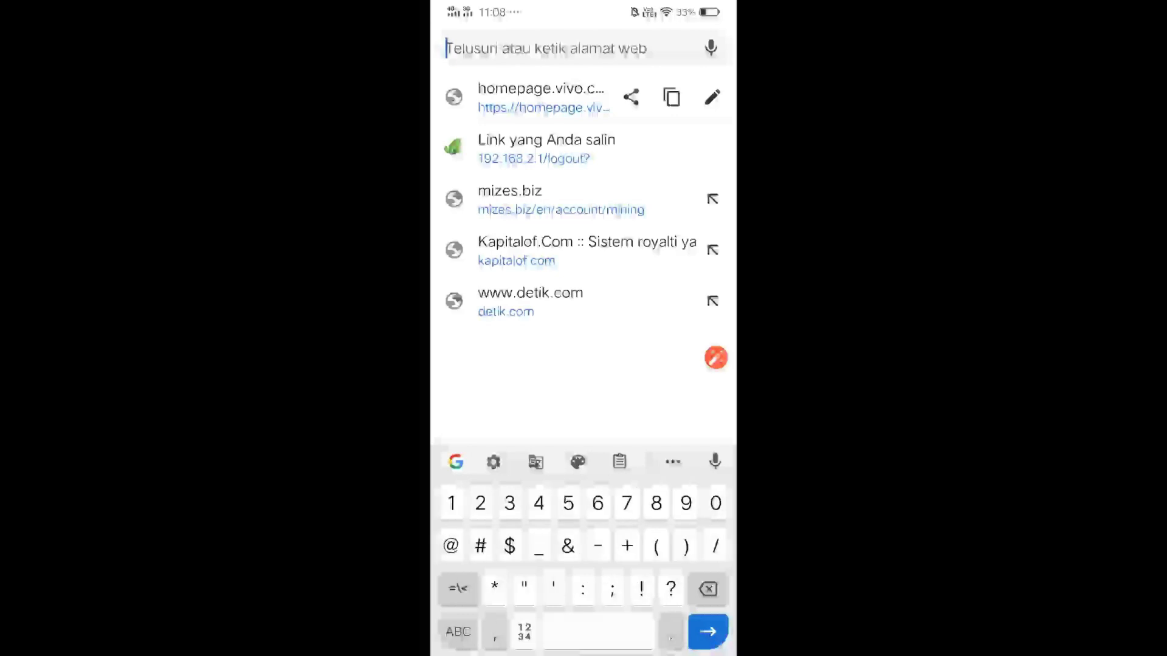
text(193)
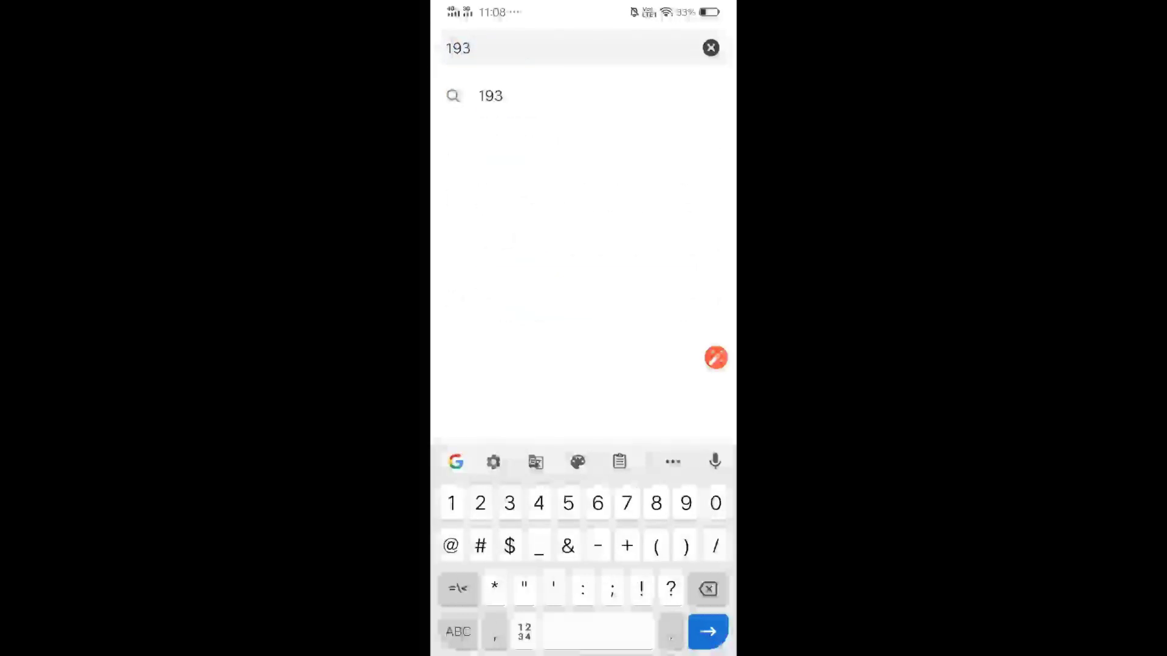
key(BackSpace)
text(2)
click(523, 48)
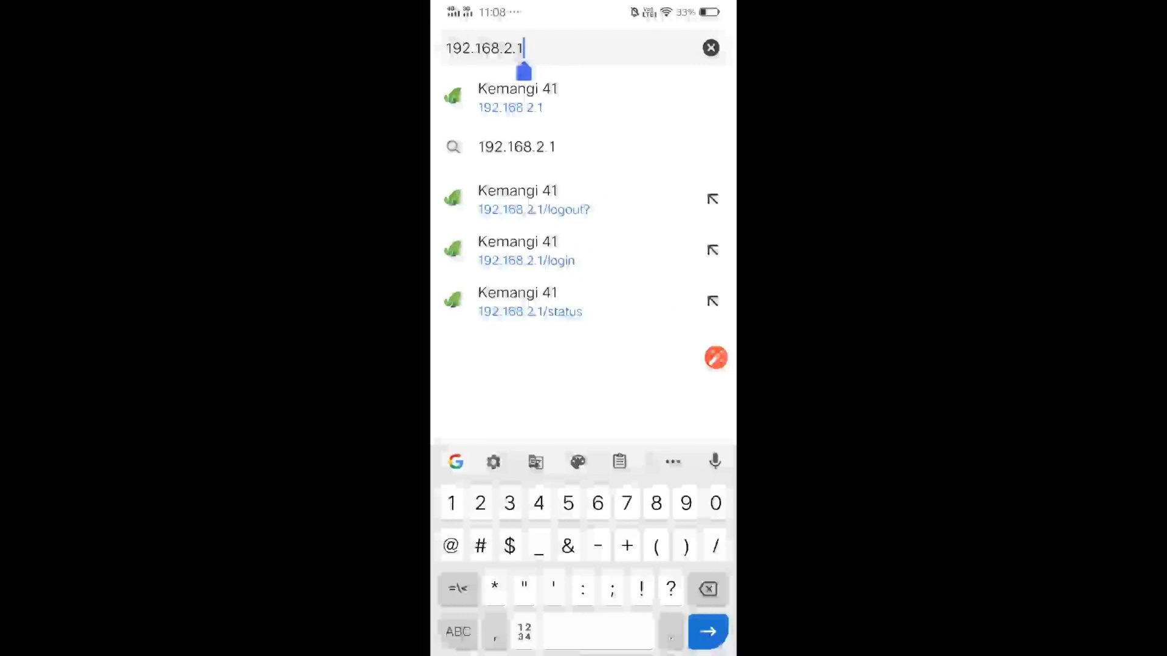
key(Return)
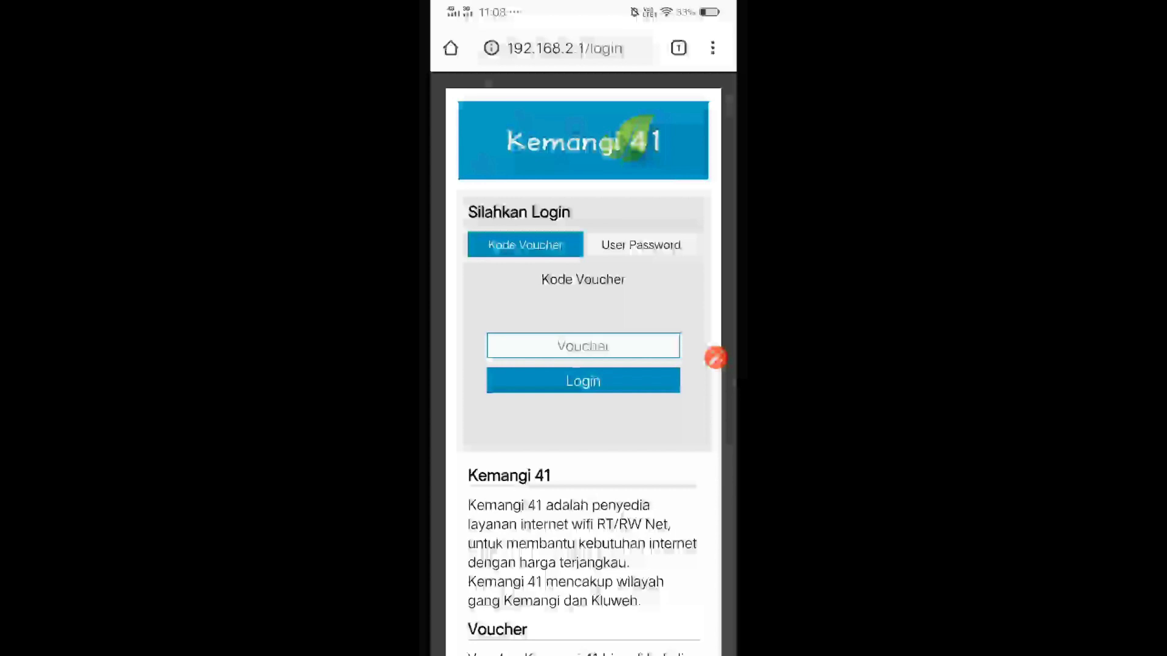
- Toggle the User Password and Kode Voucher tabs and scroll through the package price list
click(641, 245)
click(525, 245)
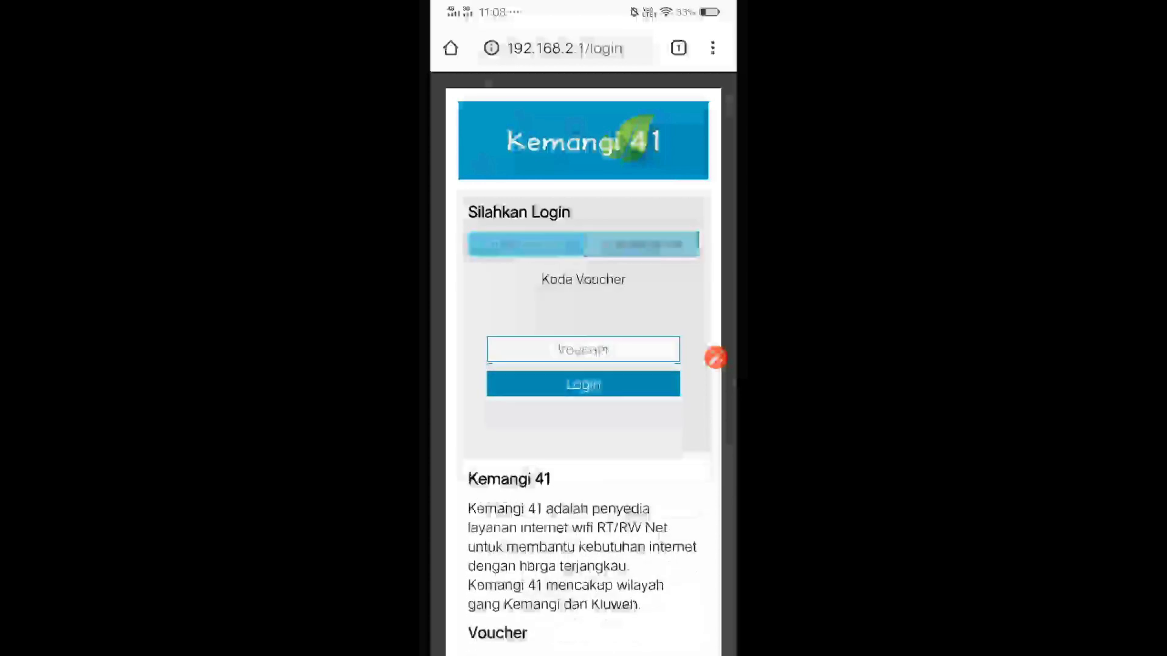
scroll(583, 341, down, 5)
scroll(583, 340, up, 5)
scroll(584, 340, down, 10)
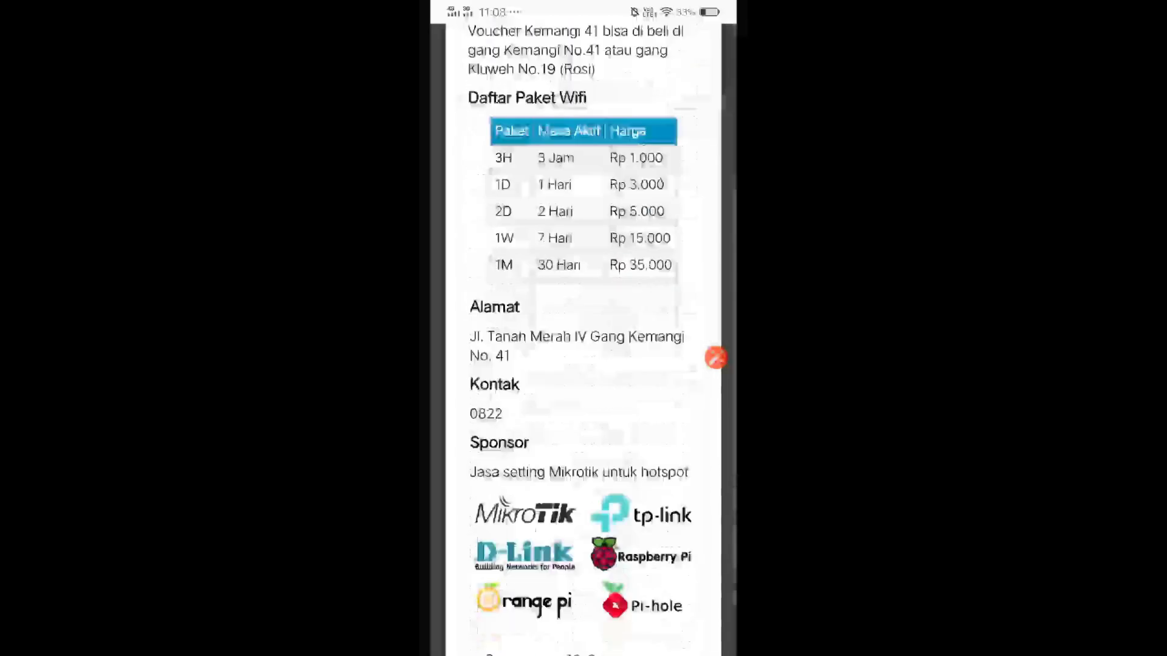
scroll(583, 340, up, 10)
scroll(583, 340, down, 10)
scroll(584, 340, up, 8)
scroll(583, 340, up, 2)
scroll(584, 340, down, 3)
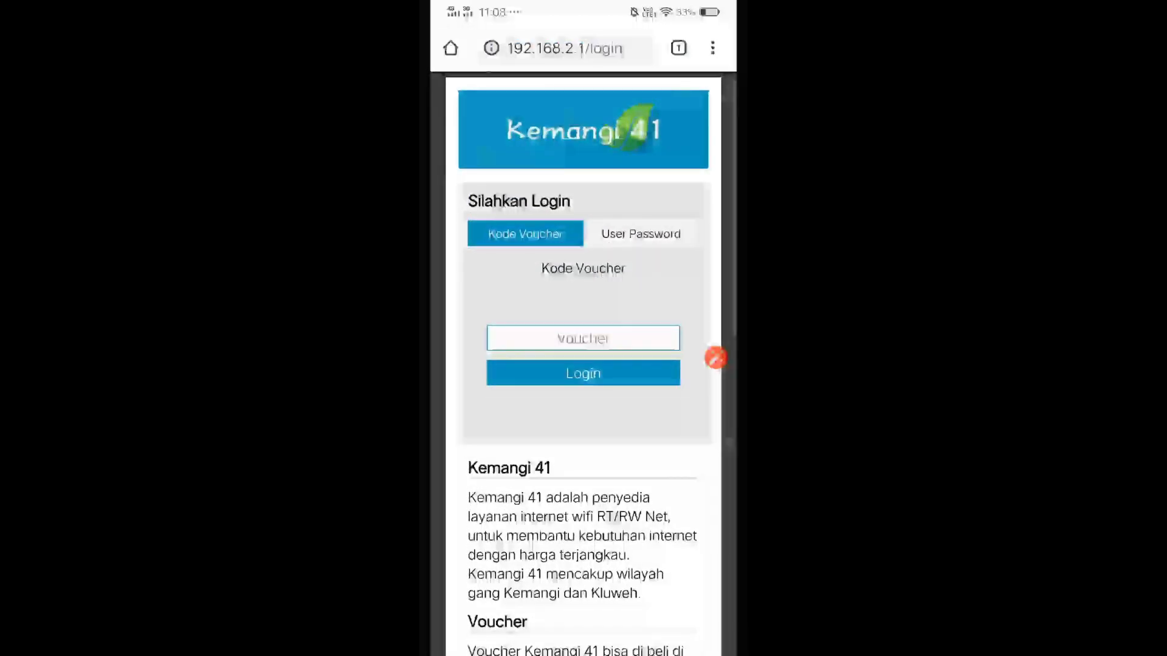
scroll(584, 340, up, 2)
scroll(584, 341, down, 3)
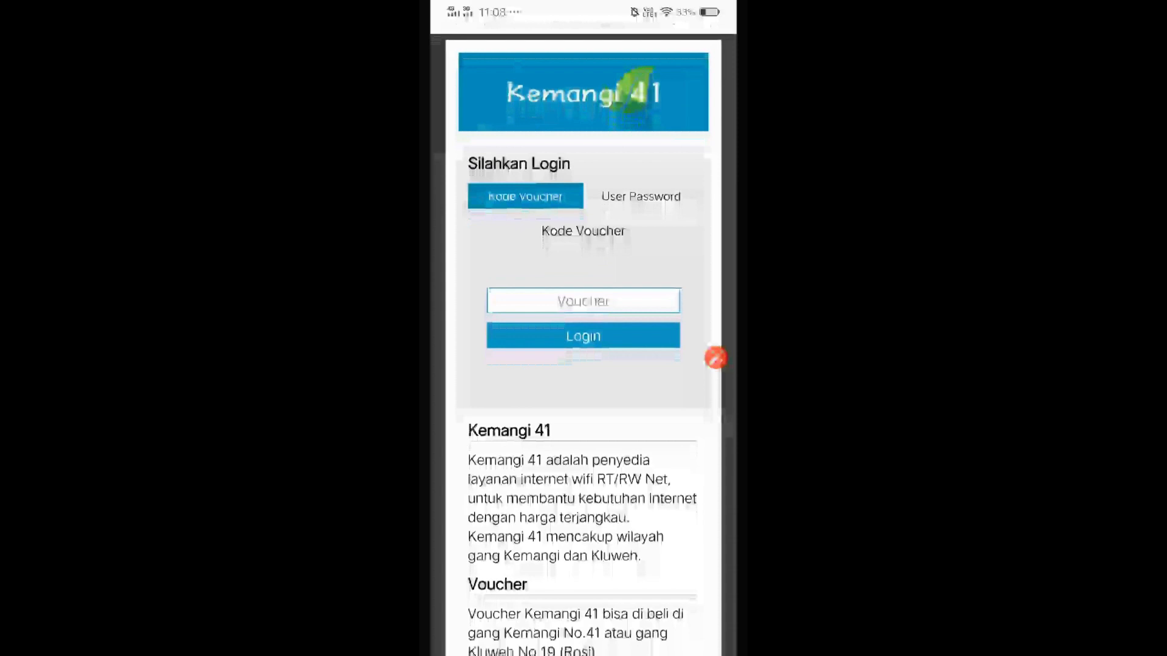
scroll(583, 341, down, 5)
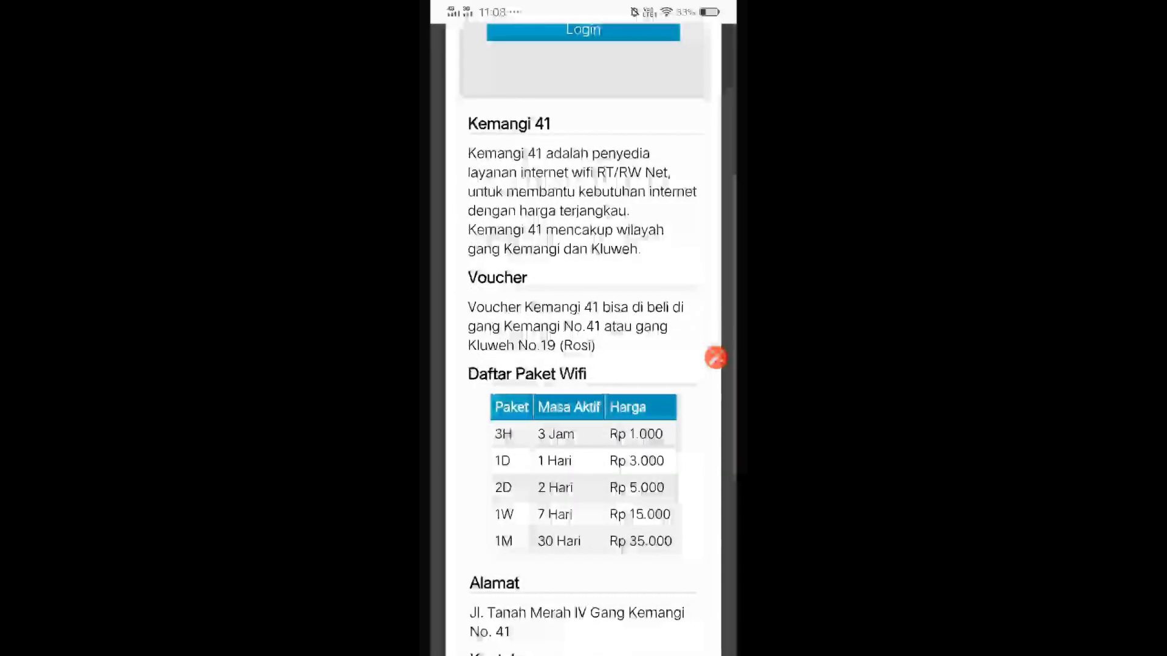
scroll(583, 340, down, 5)
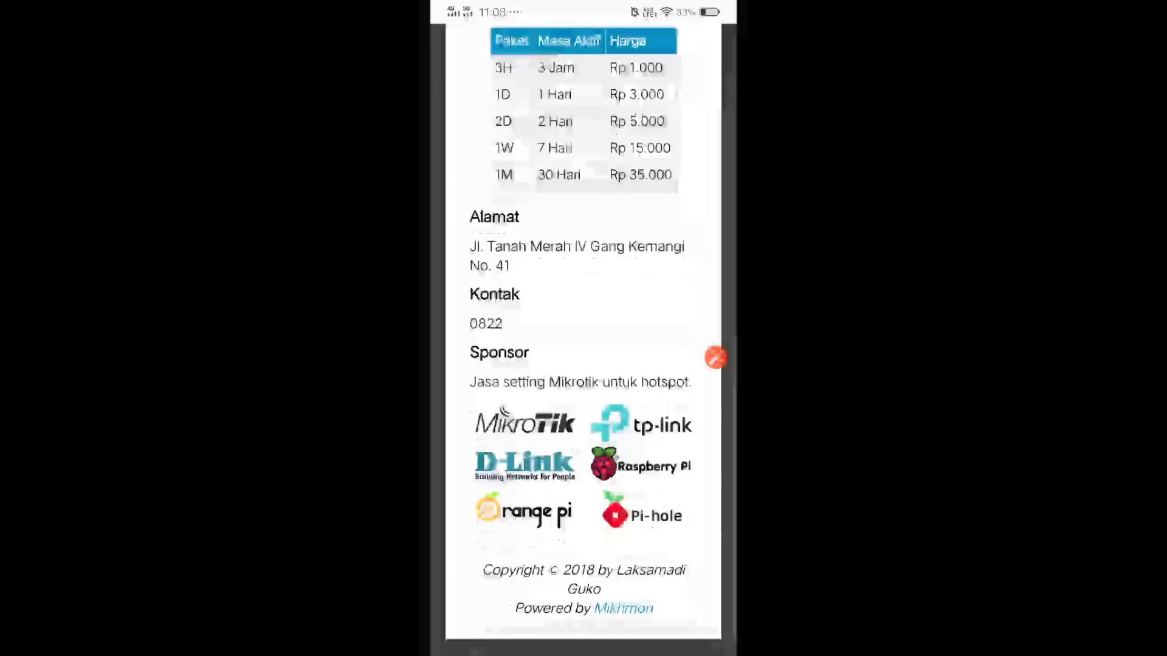
scroll(583, 340, up, 10)
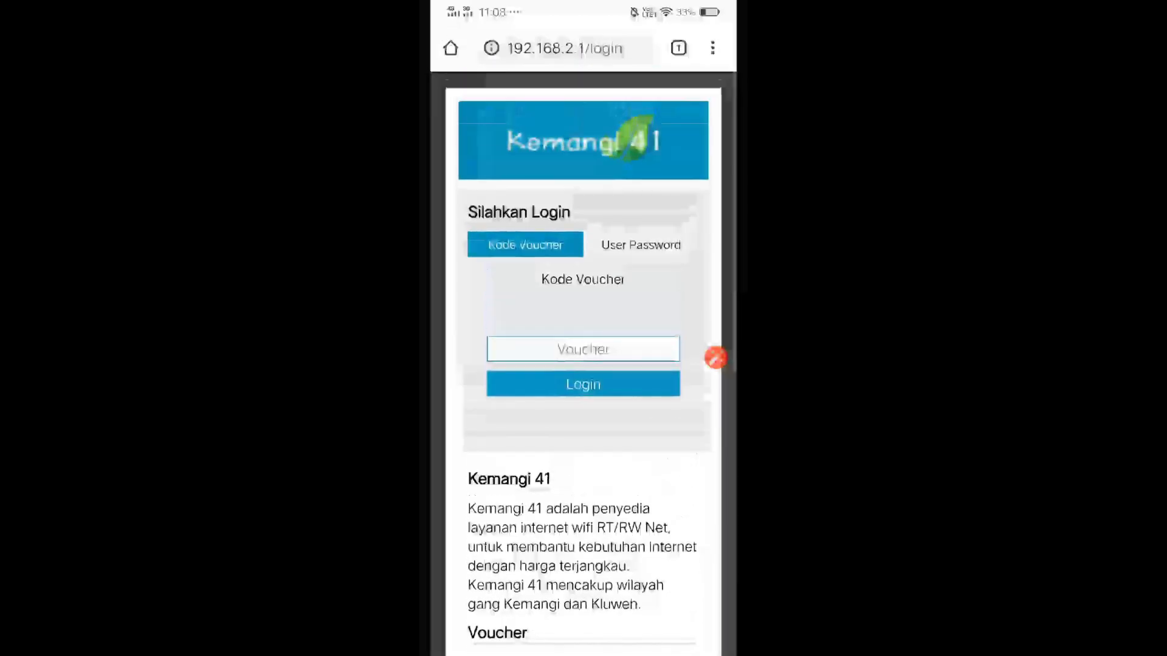
- Log in on the User Password tab with the voucher's username and password, declining to save it
click(641, 245)
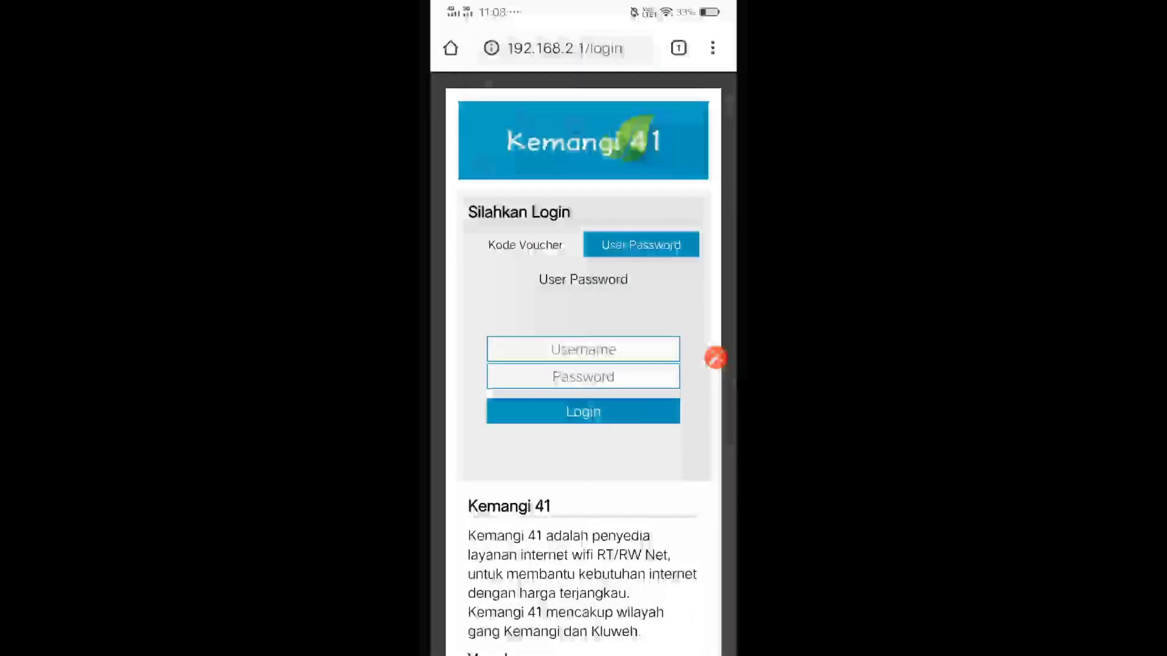
click(583, 350)
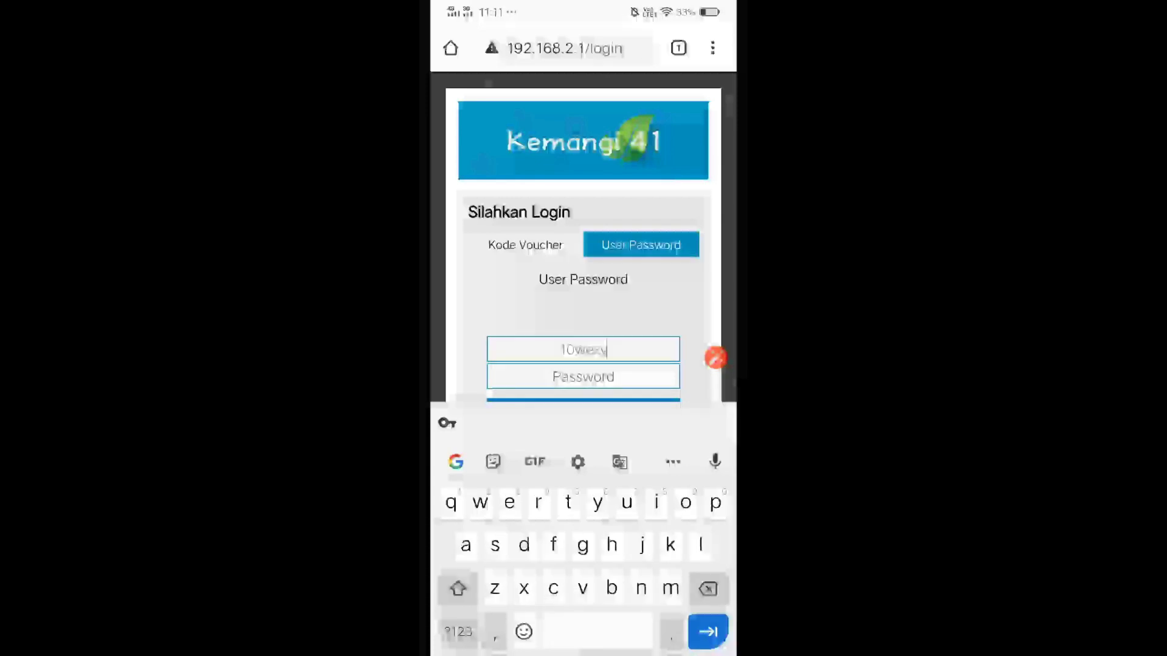
click(607, 373)
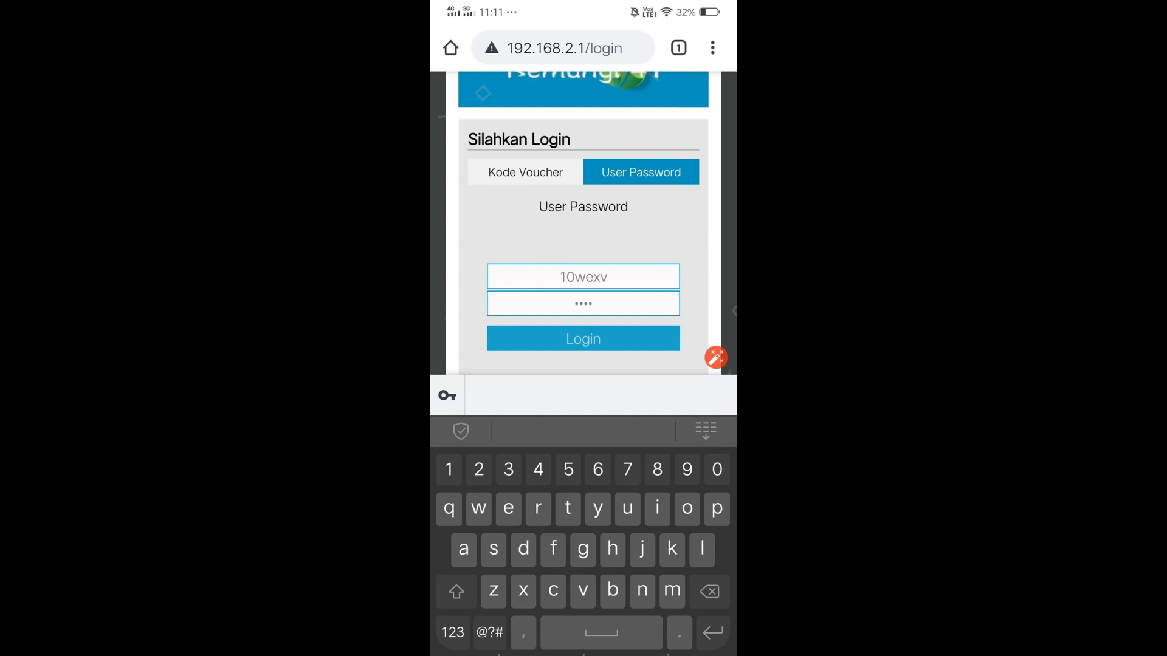
click(583, 338)
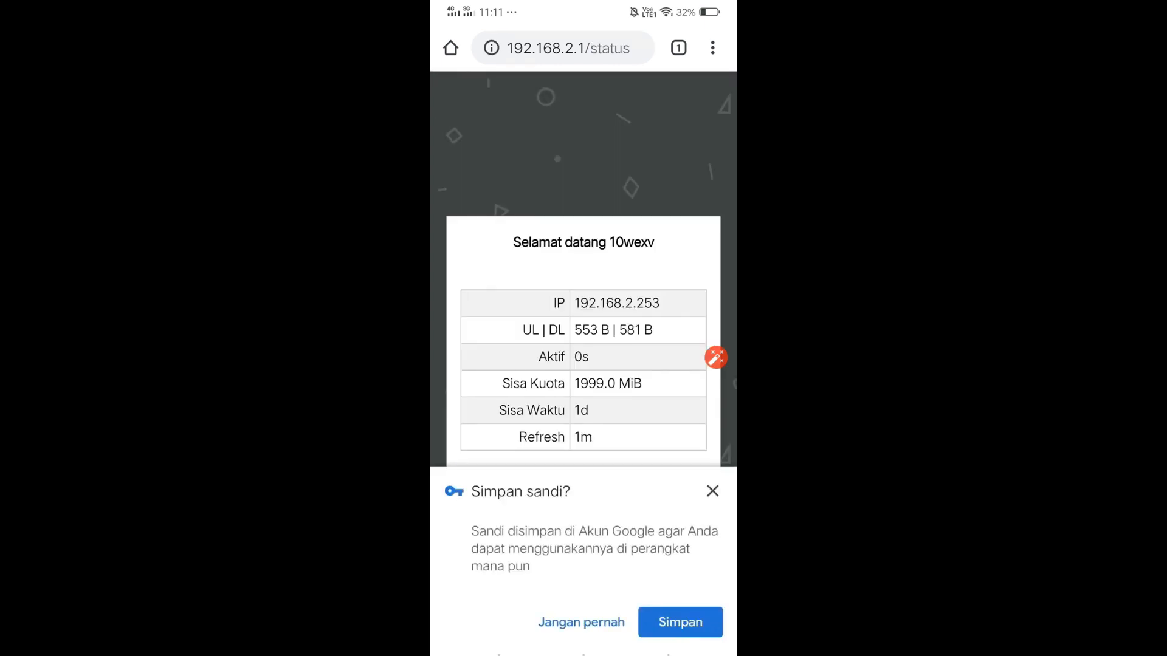
click(581, 622)
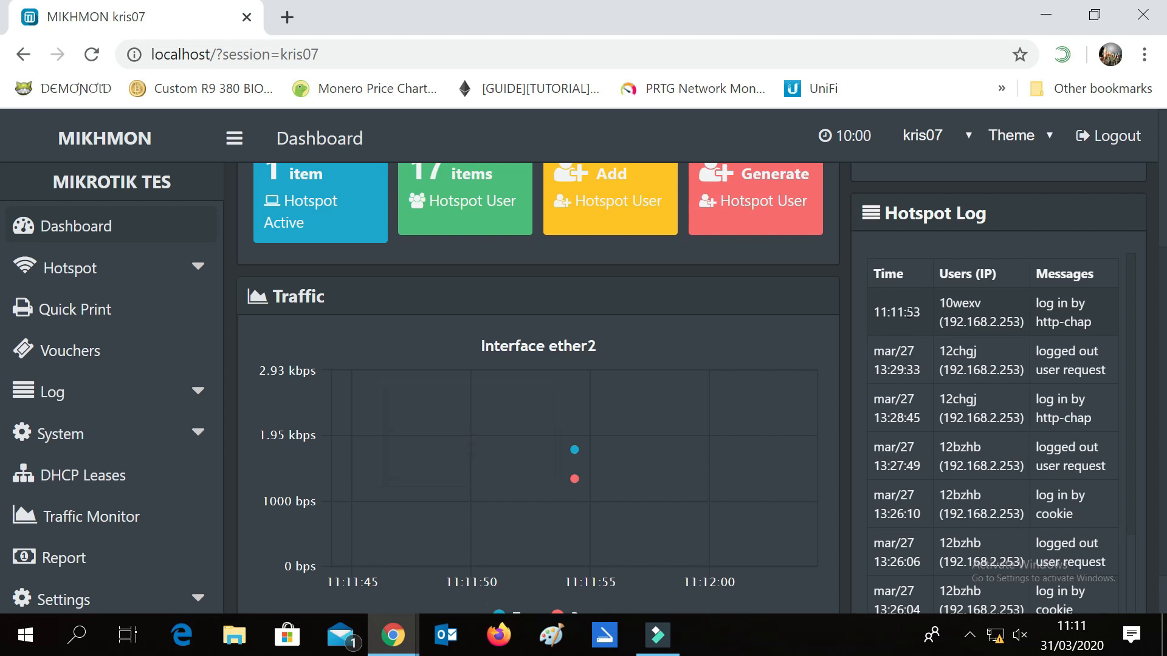
- Highlight the newest Hotspot Log row showing the 11:11:53 http-chap login
drag(880, 310, 1123, 323)
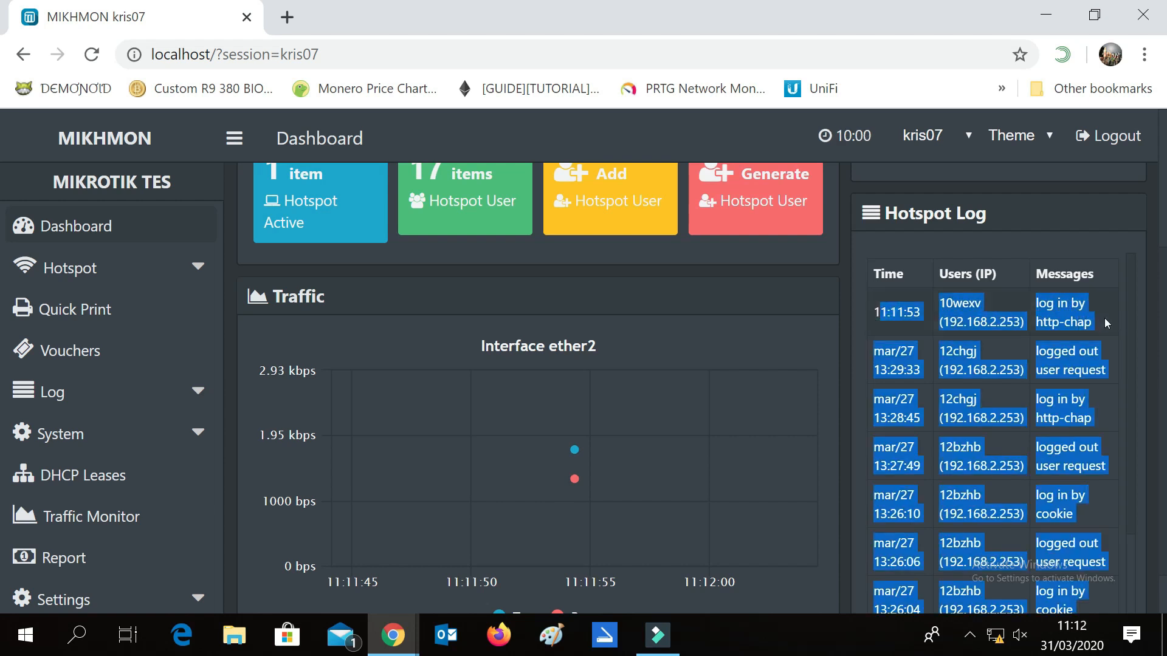
click(1105, 313)
drag(887, 305, 1094, 324)
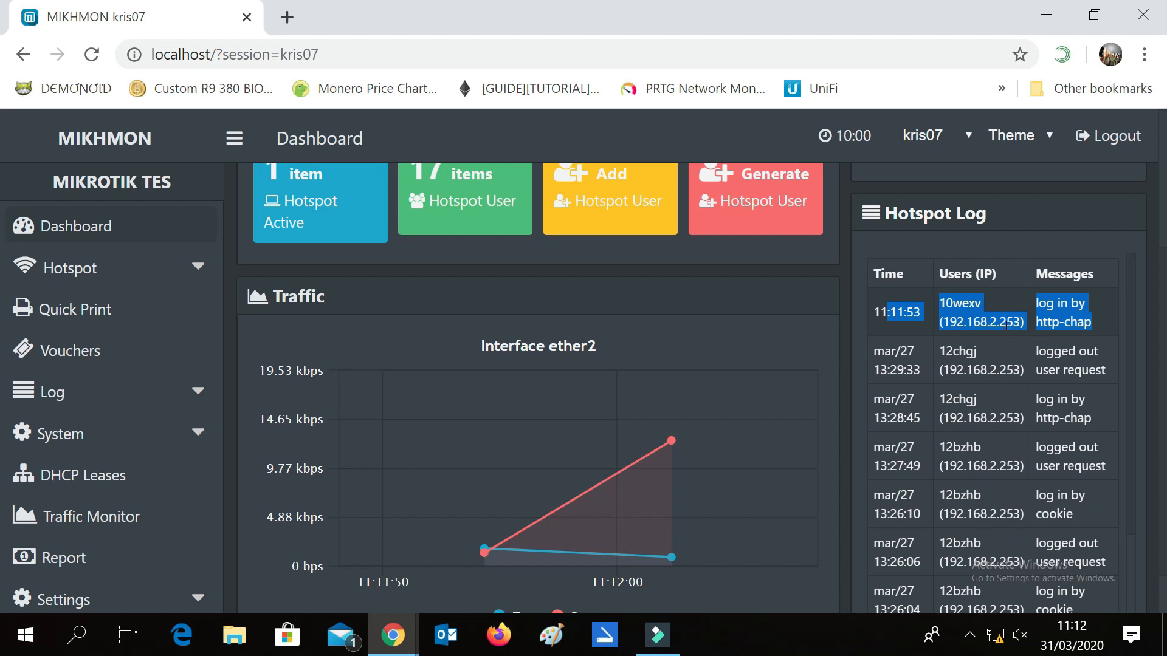
drag(880, 309, 1096, 311)
click(1096, 313)
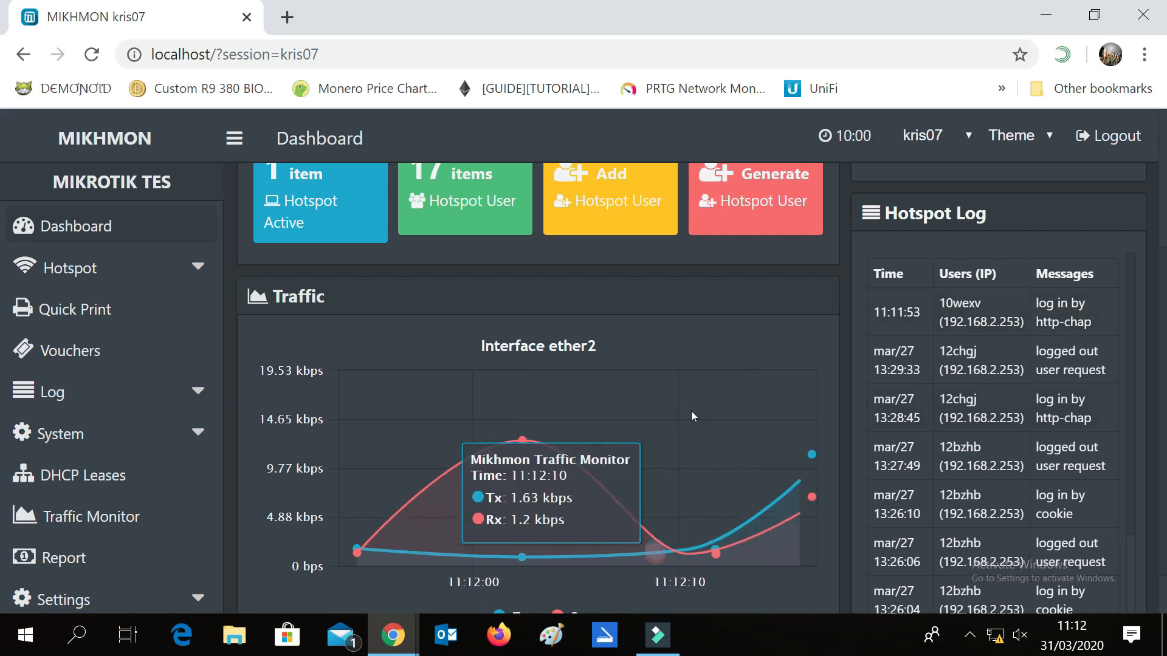
- Scroll to the ether2 traffic chart and go to Traffic Monitor
scroll(697, 402, down, 1)
scroll(696, 402, up, 3)
scroll(696, 396, down, 3)
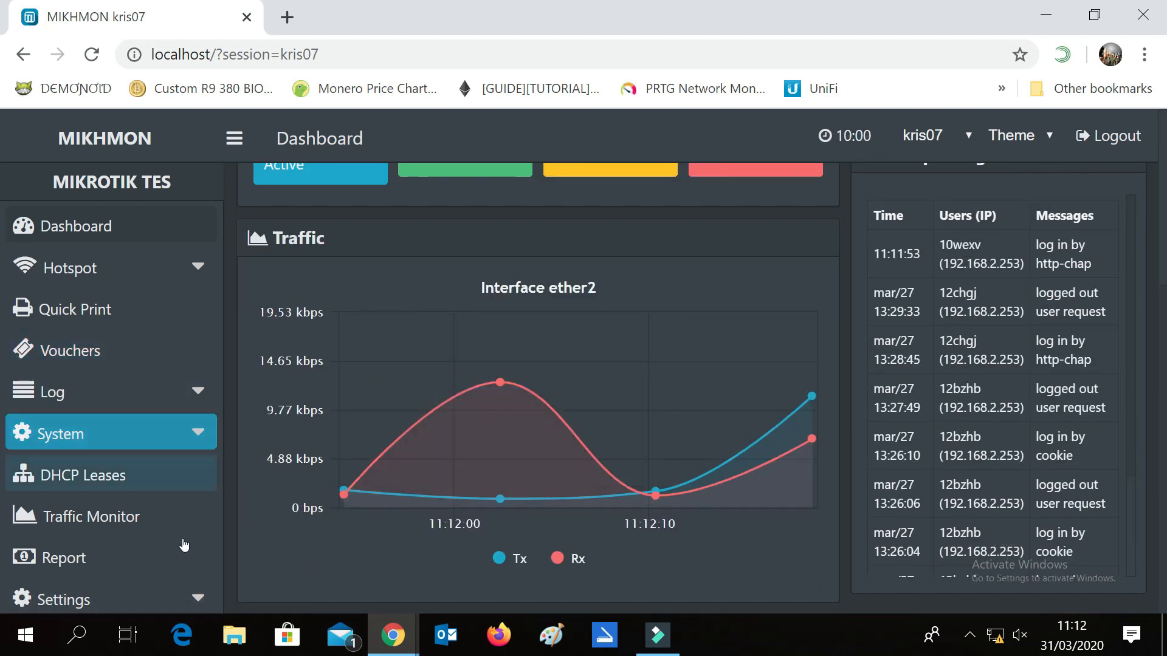
click(119, 520)
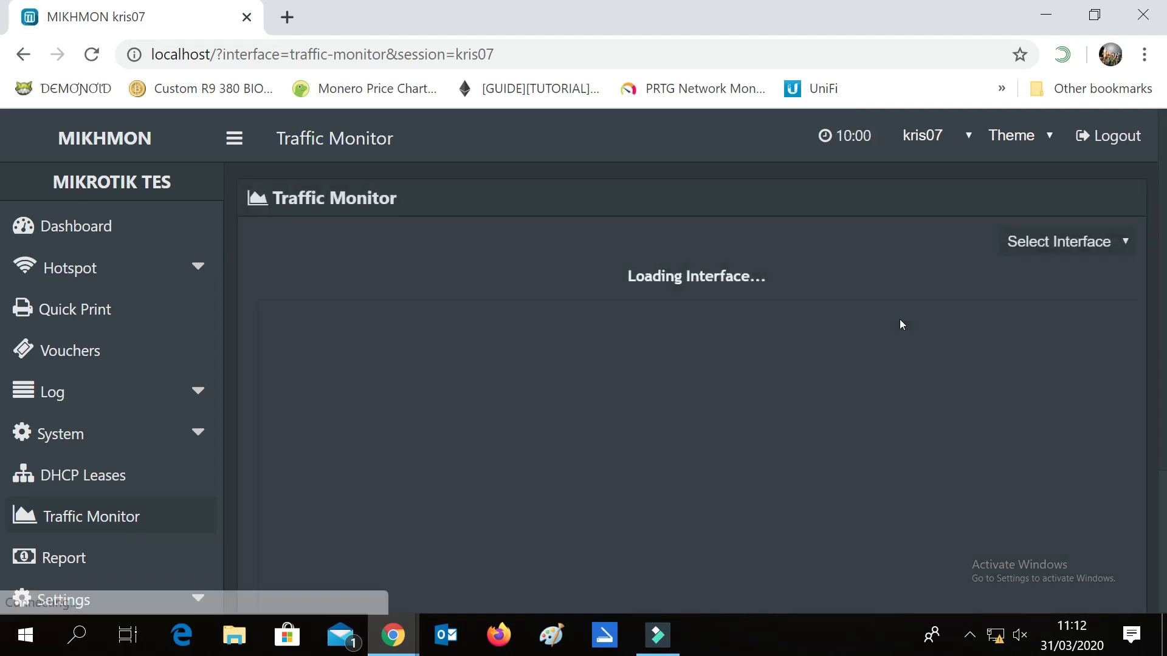
- Select interface [3] ether3 and watch its live Tx/Rx traffic
click(1074, 246)
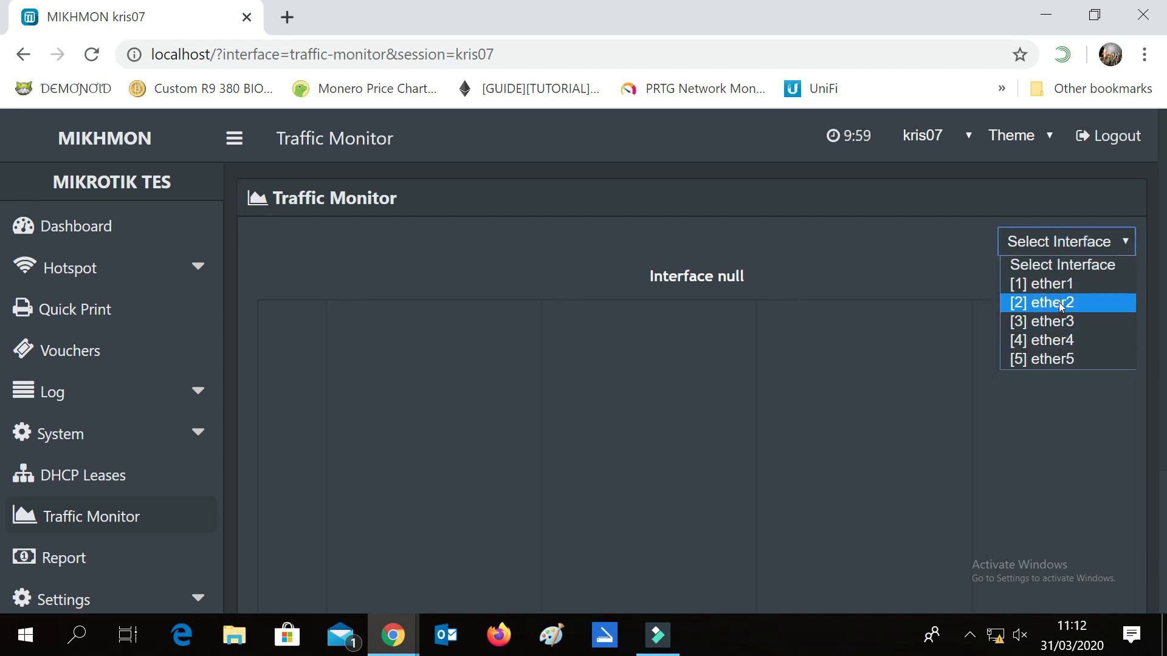
click(1061, 321)
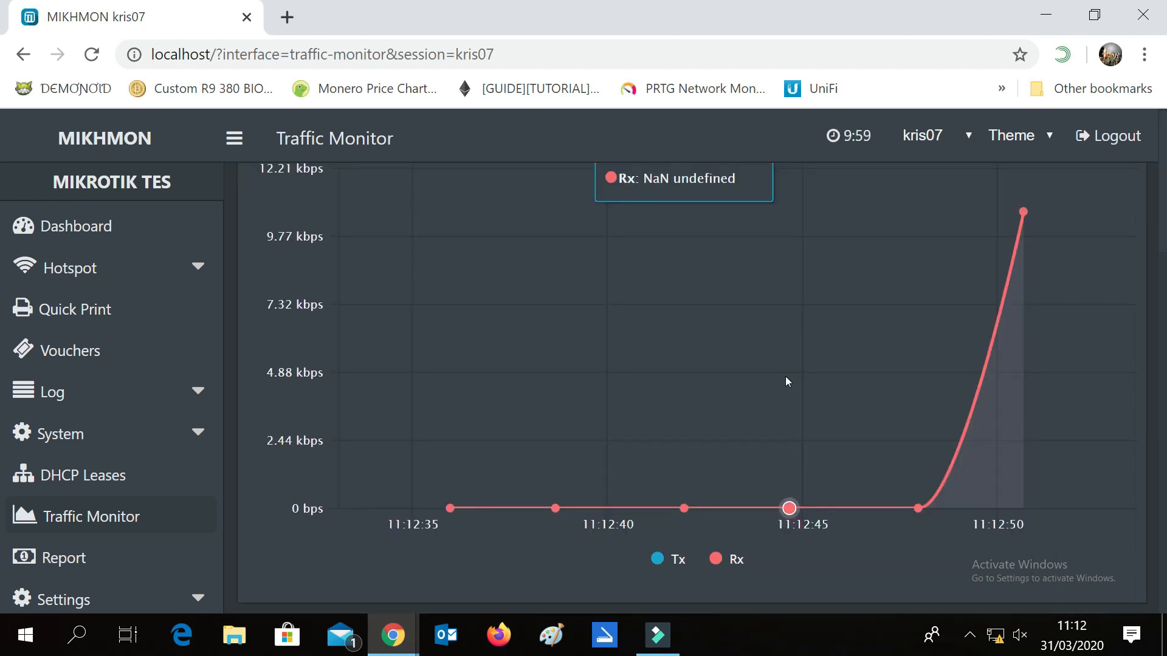
scroll(785, 377, up, 3)
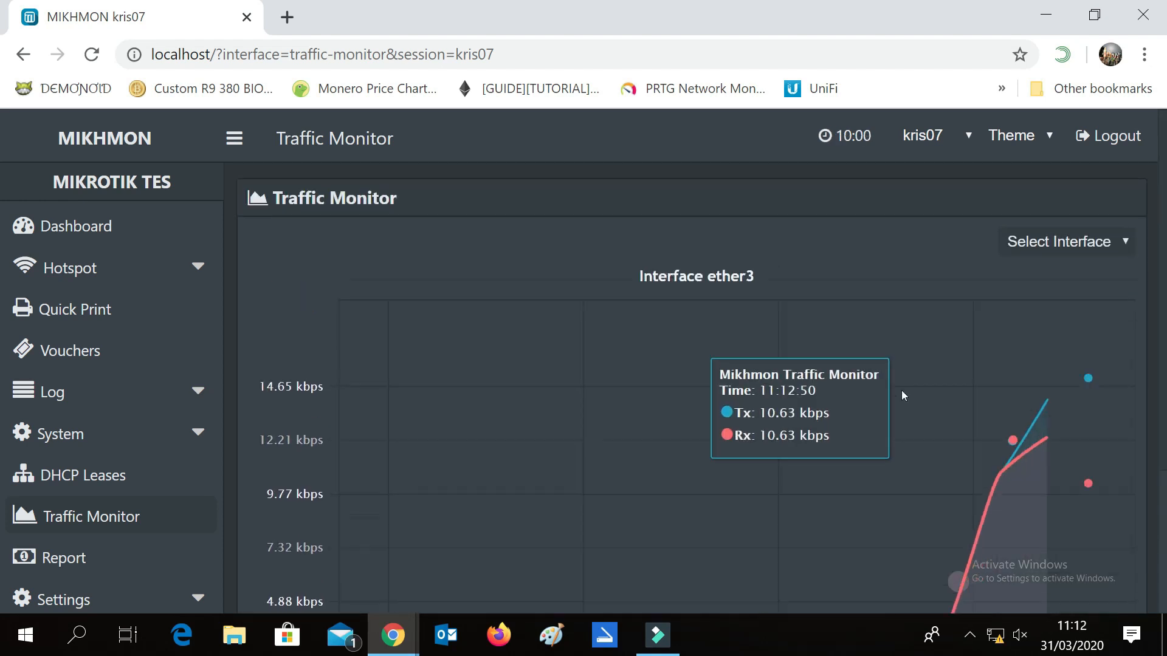
scroll(858, 388, down, 3)
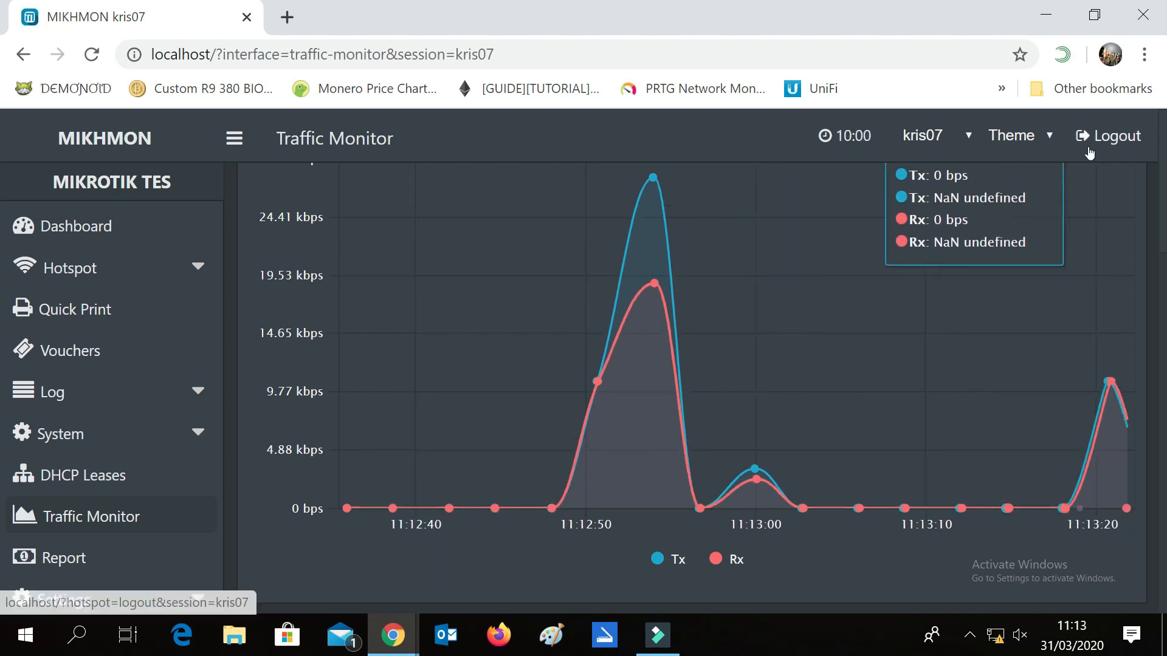
- Return to the Dashboard and highlight the phone's IP in the 11:13:34 logout entry
click(79, 229)
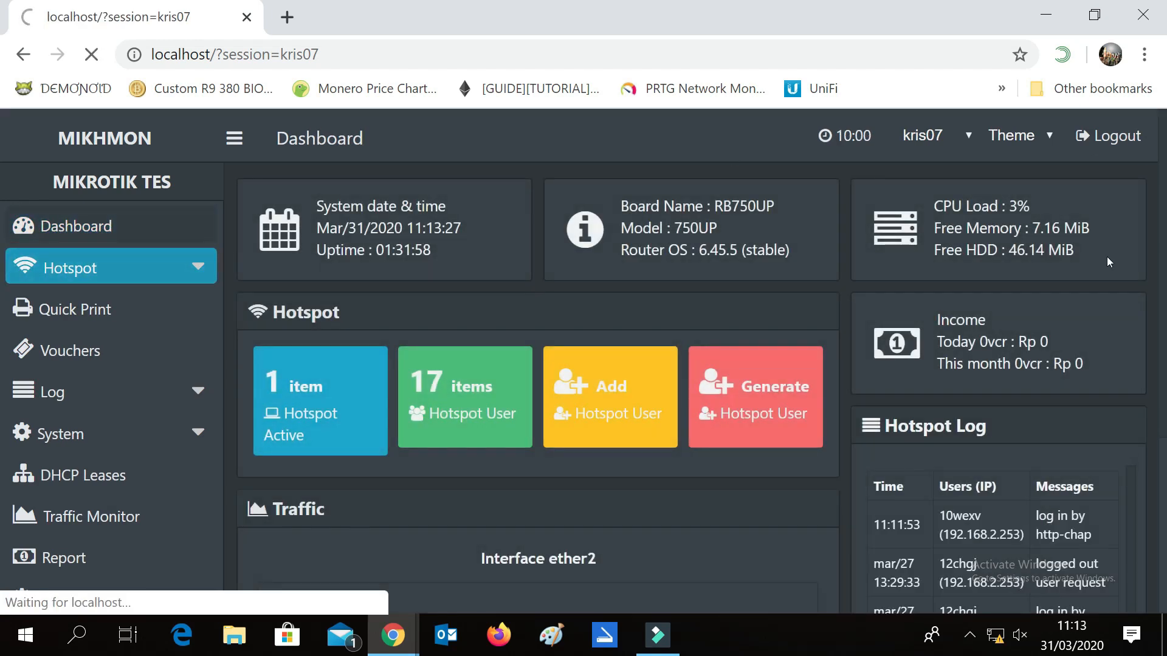
scroll(992, 303, down, 3)
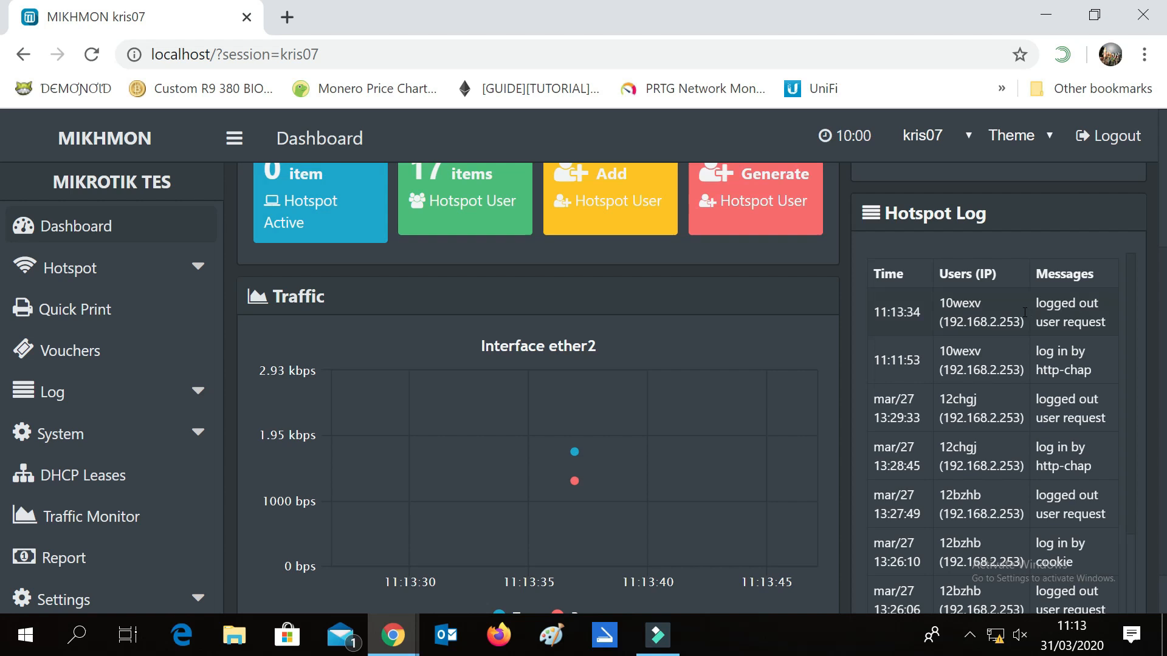
double_click(976, 322)
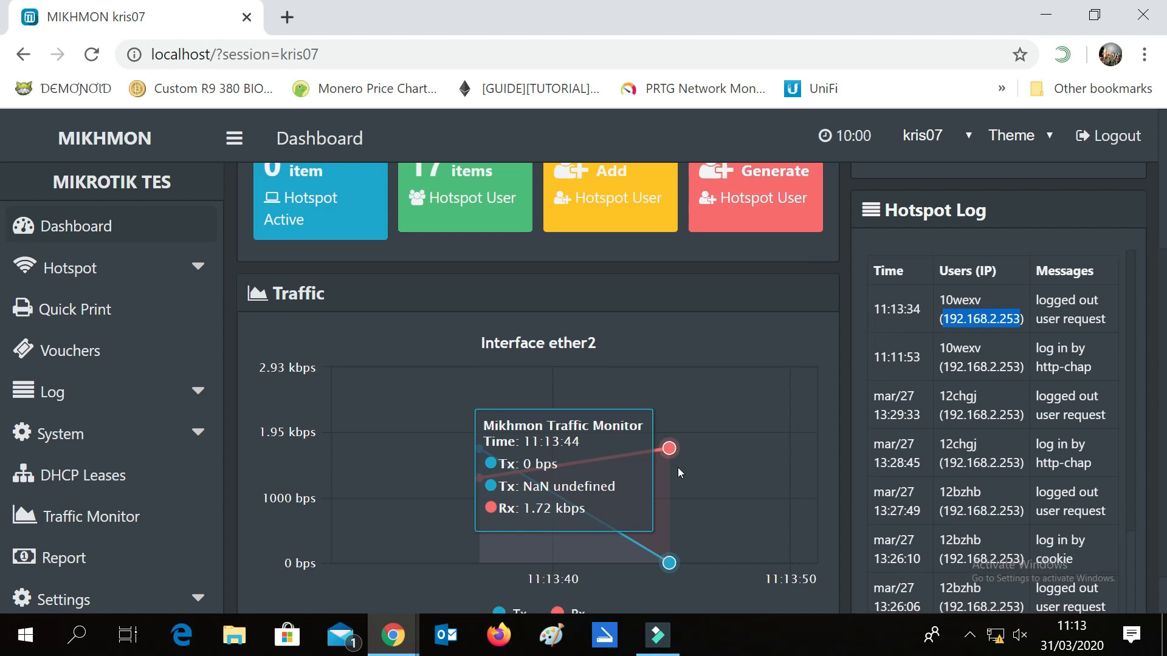
scroll(677, 468, down, 1)
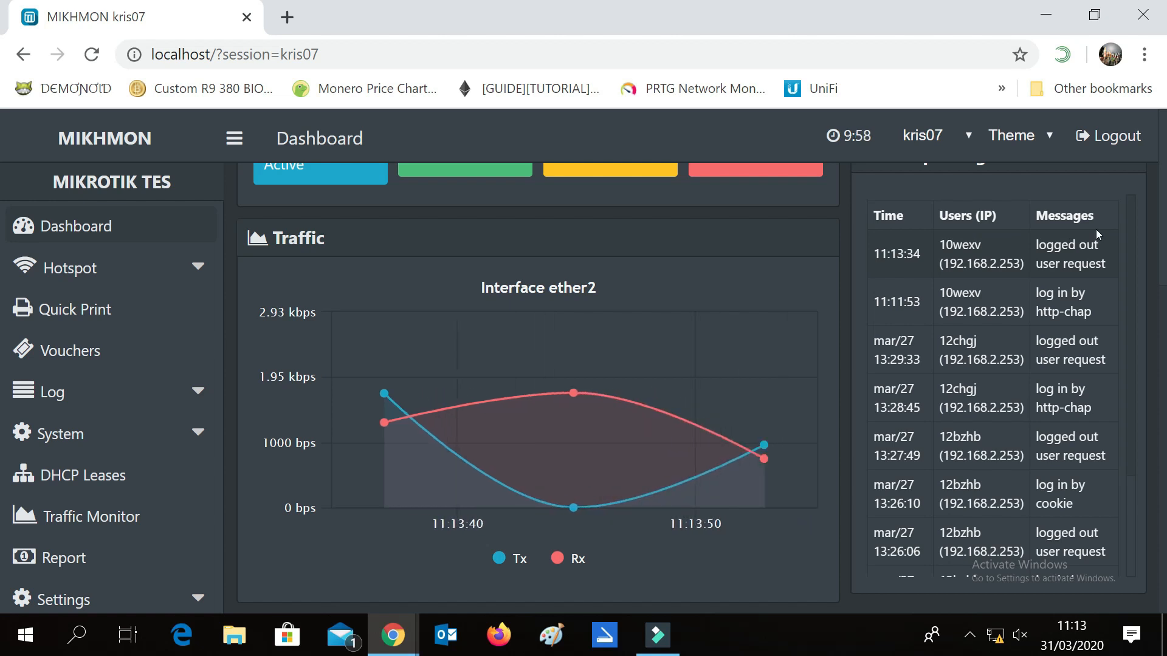
- Minimize Chrome and refresh the Windows desktop
click(1041, 22)
right_click(516, 391)
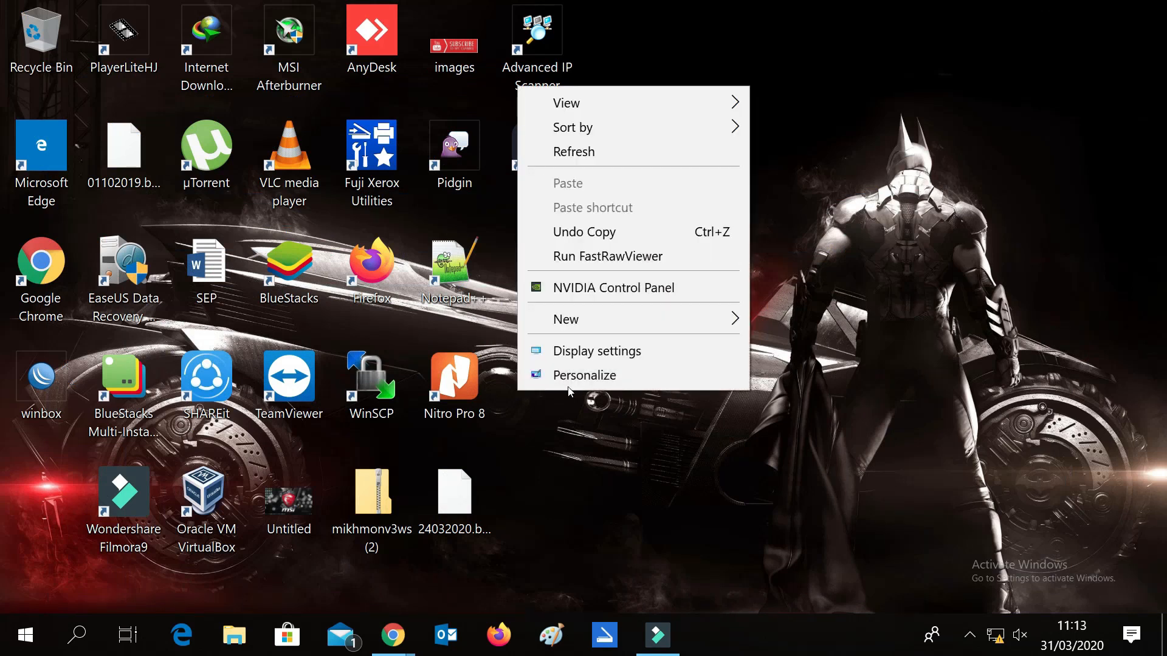
click(598, 153)
right_click(723, 266)
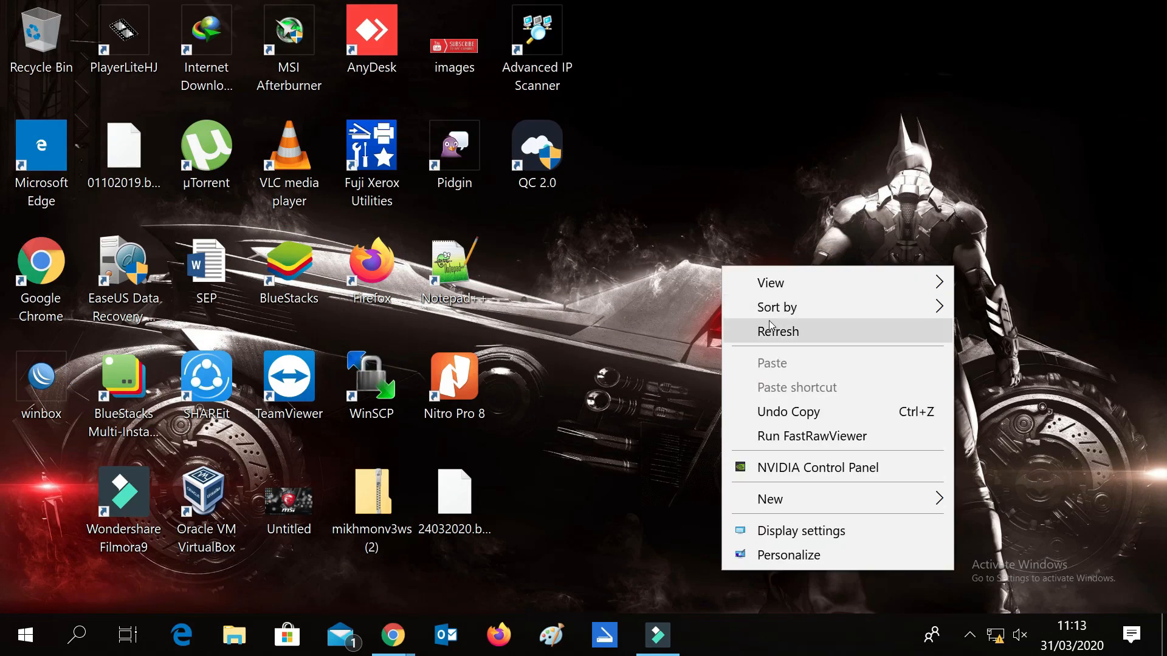